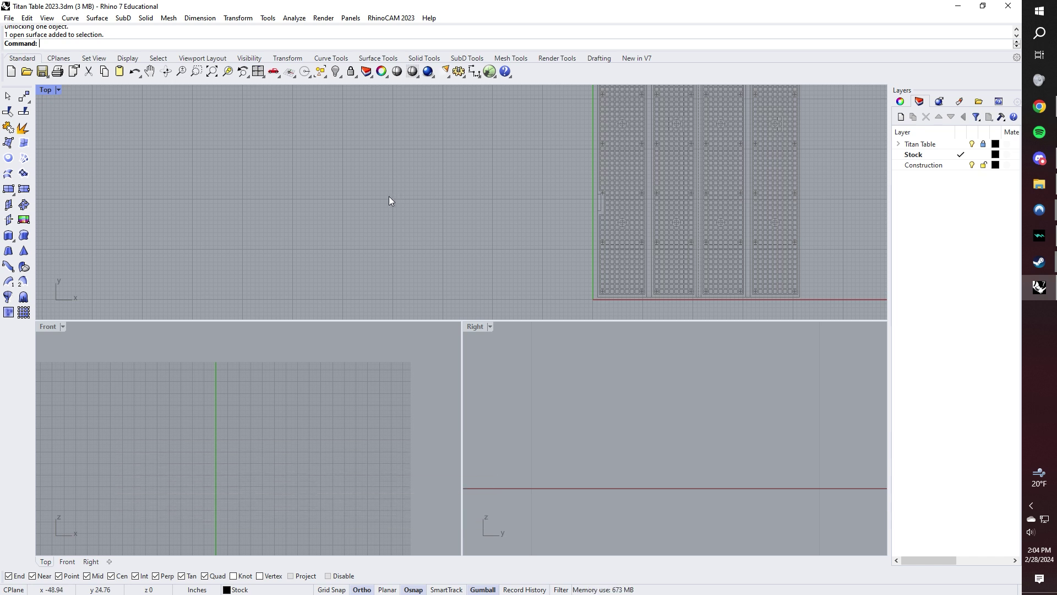
Step: Switch to the browser's StewMac fret calculator and calculate positions for 24 frets at a 25-inch scale length for Electric Guitar
key(alt+Tab)
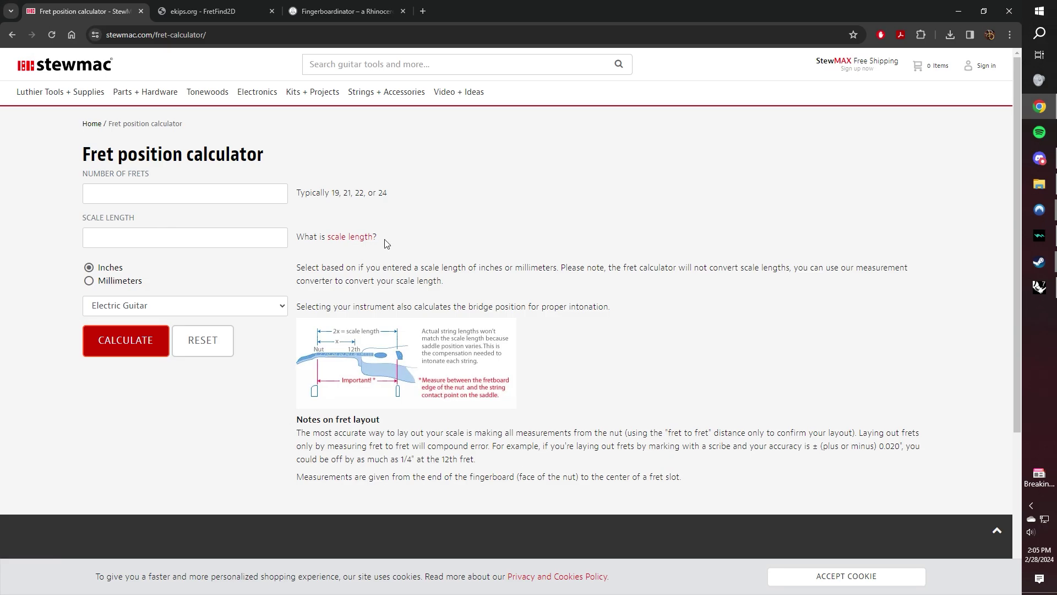
click(153, 195)
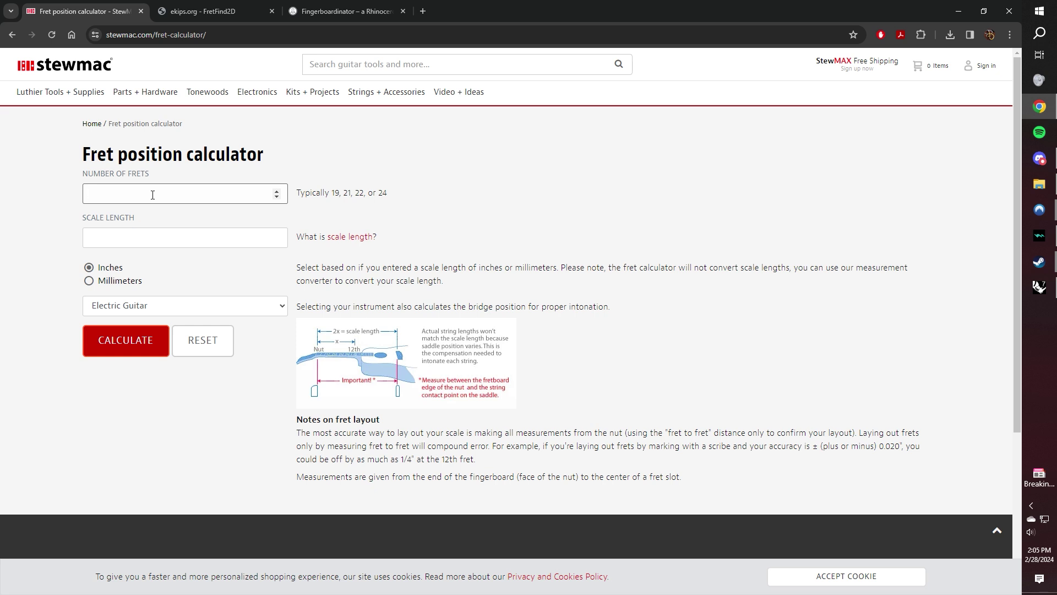
text(24)
click(182, 233)
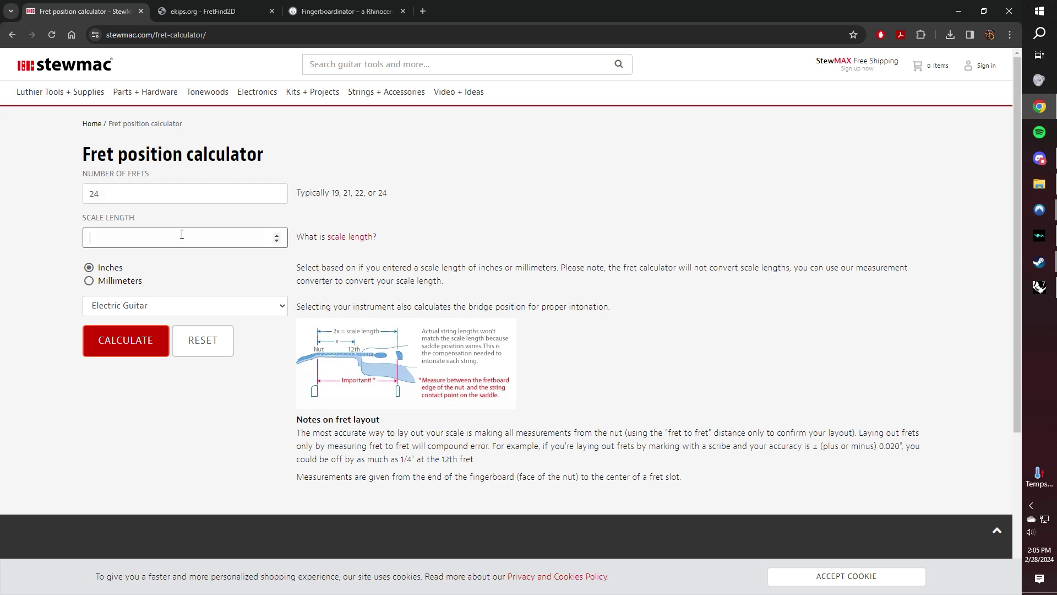
text(25)
click(142, 307)
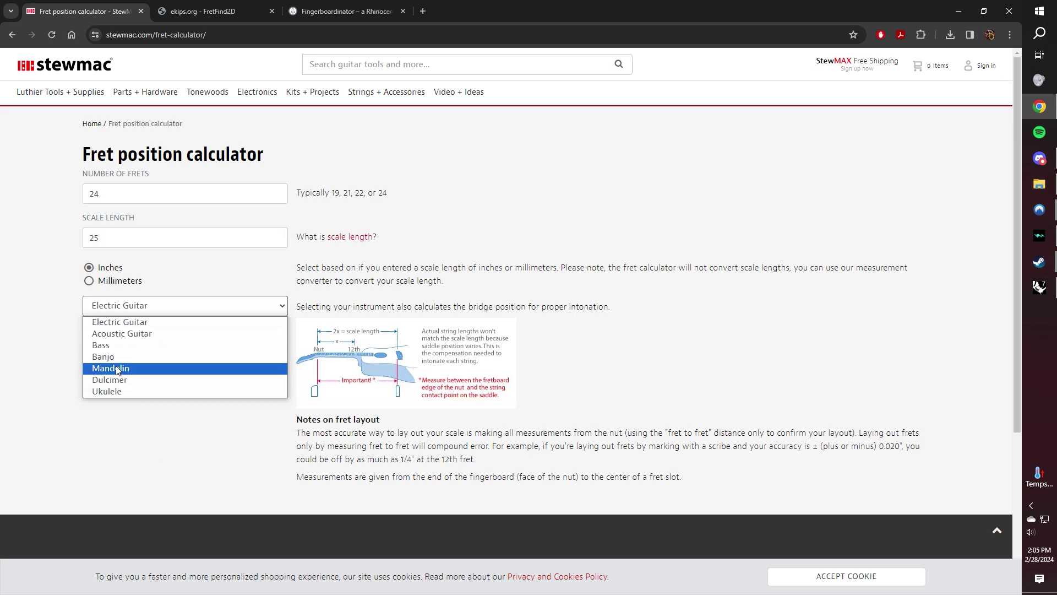
click(119, 321)
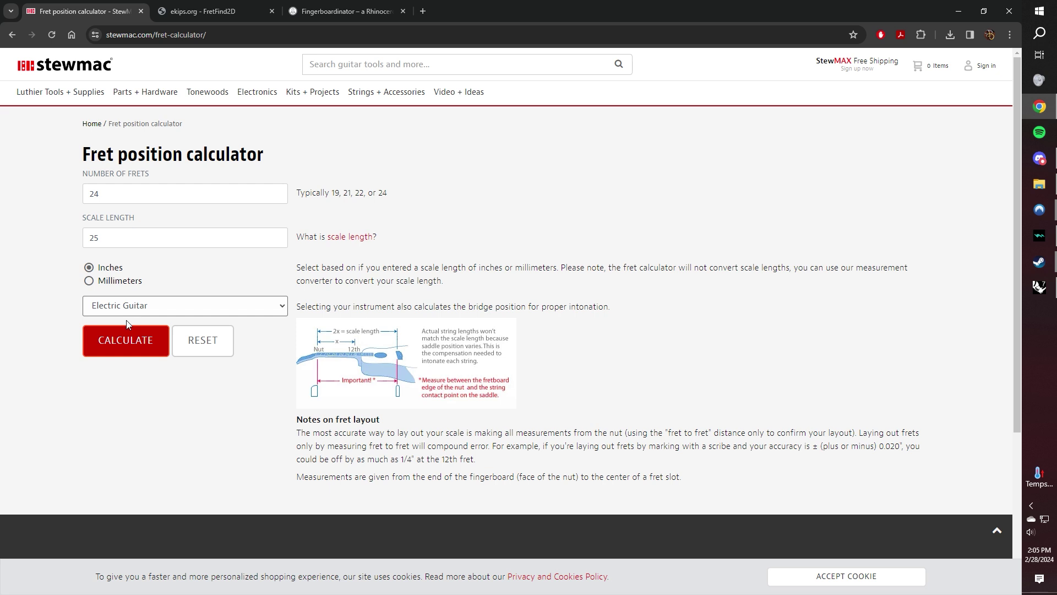
click(141, 342)
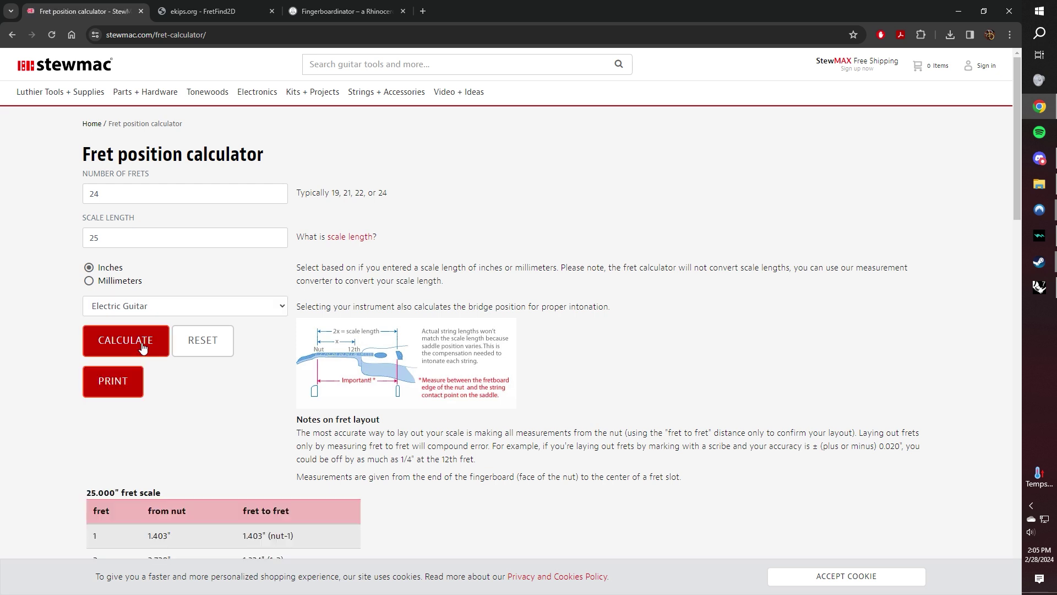
Step: Examine the calculated fret table, comparing the from-nut distances with the fret-to-fret spacings
scroll(209, 351, down, 5)
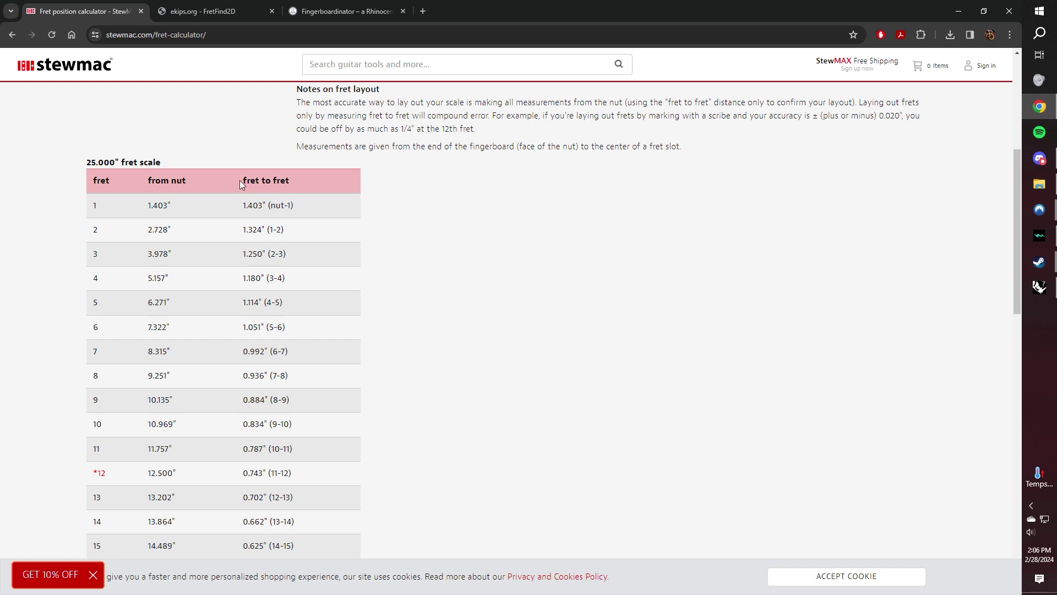
drag(242, 184, 330, 189)
click(329, 198)
drag(243, 229, 286, 233)
click(314, 235)
scroll(331, 340, down, 7)
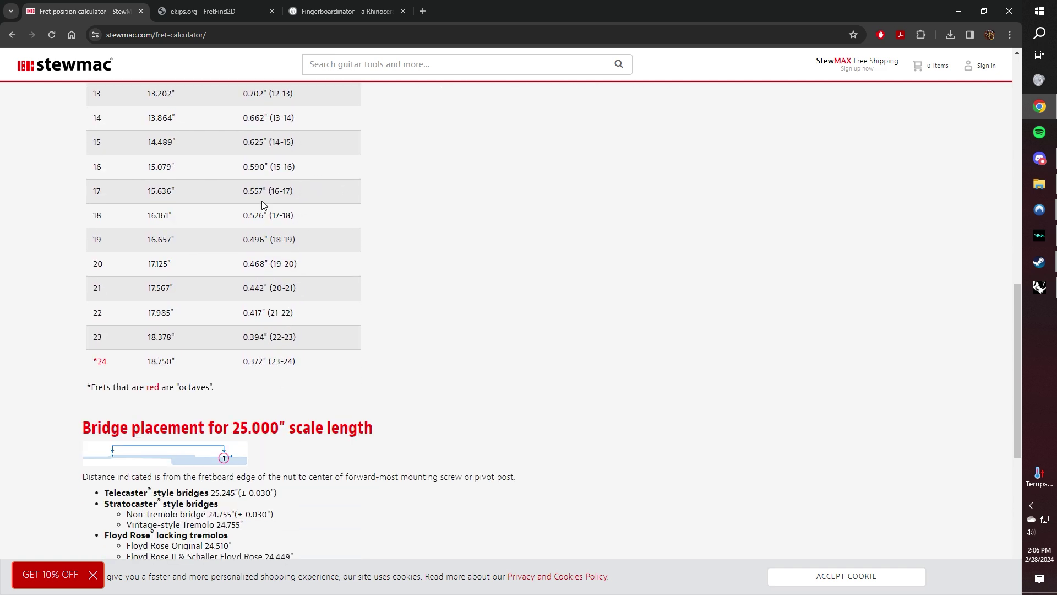
scroll(150, 270, up, 2)
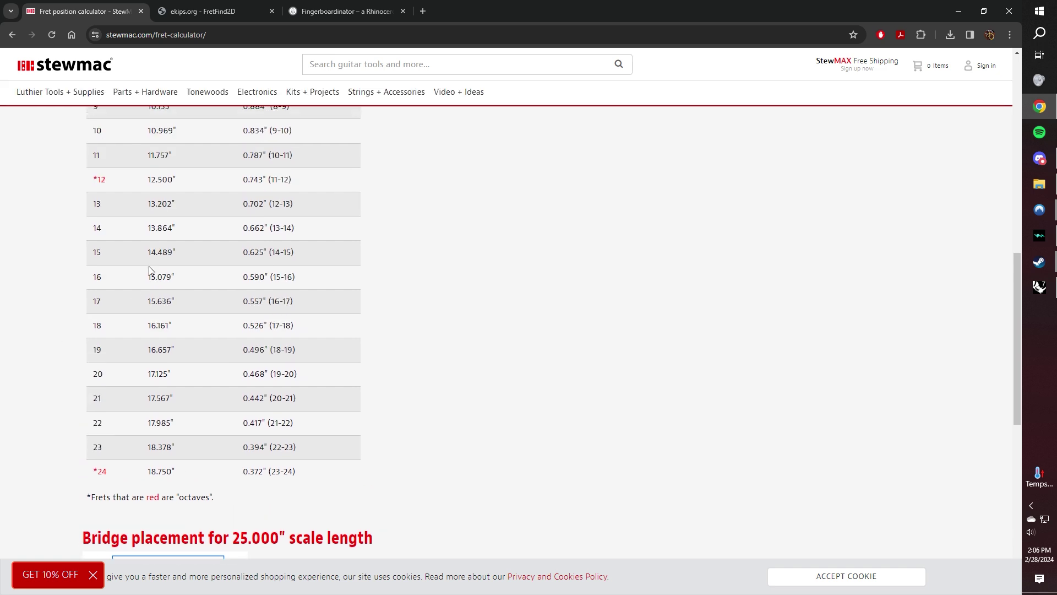
scroll(149, 267, up, 3)
scroll(116, 325, down, 4)
scroll(187, 399, up, 7)
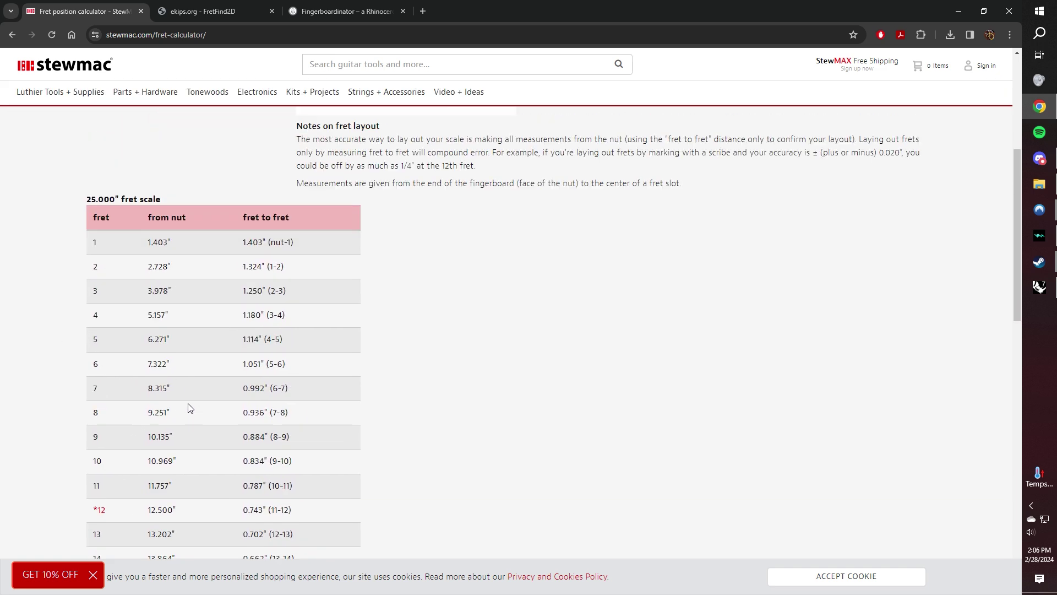
scroll(190, 407, down, 3)
scroll(191, 377, up, 5)
Step: Switch to Rhino and draw a horizontal line 1.75 inches long in the empty area beside the table in the Top view
key(alt+Tab)
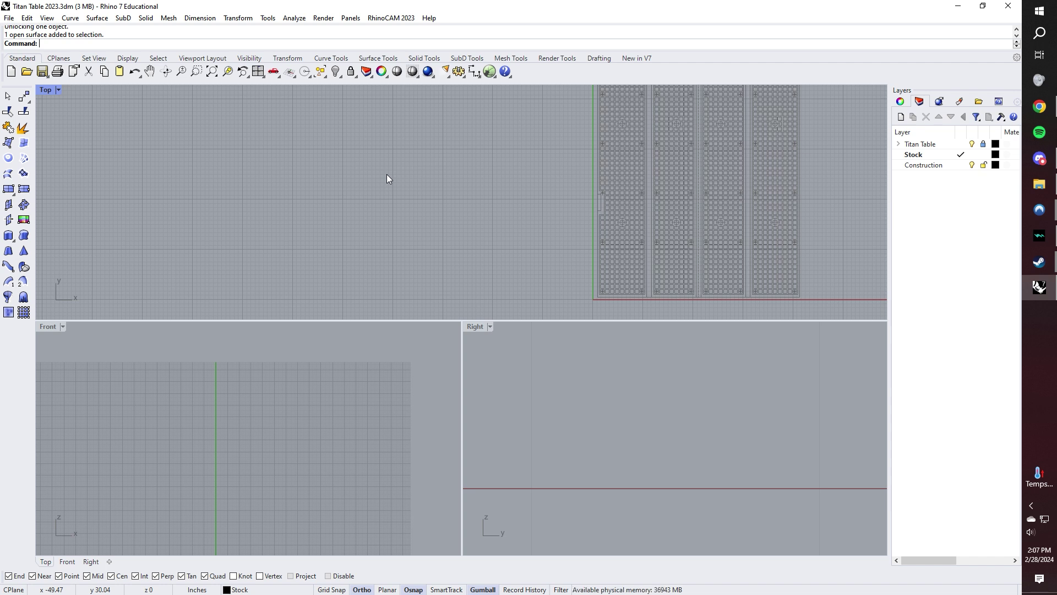
text(line)
key(Return)
click(362, 188)
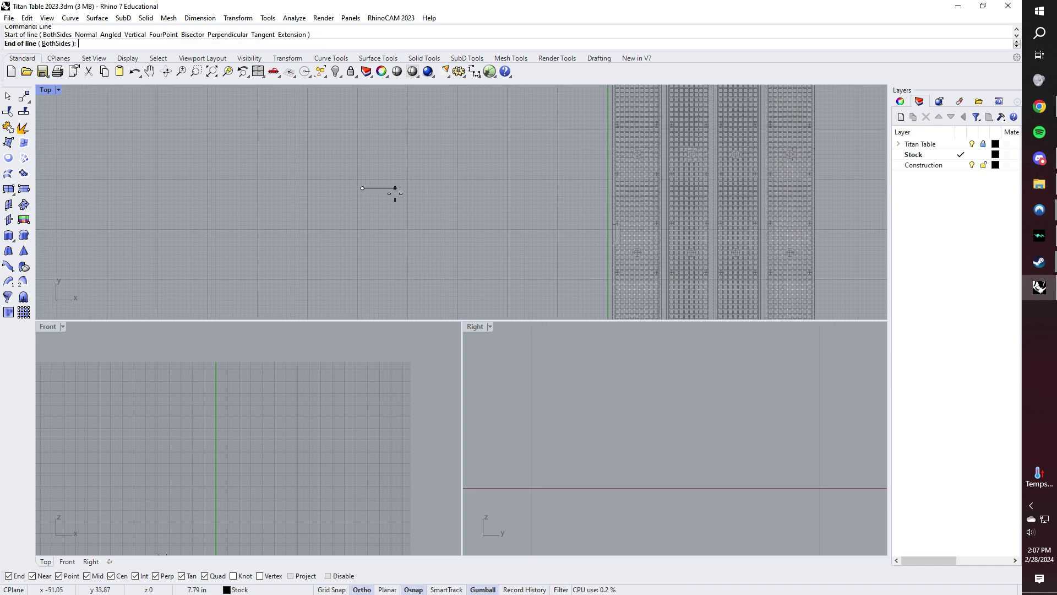
scroll(395, 193, up, 3)
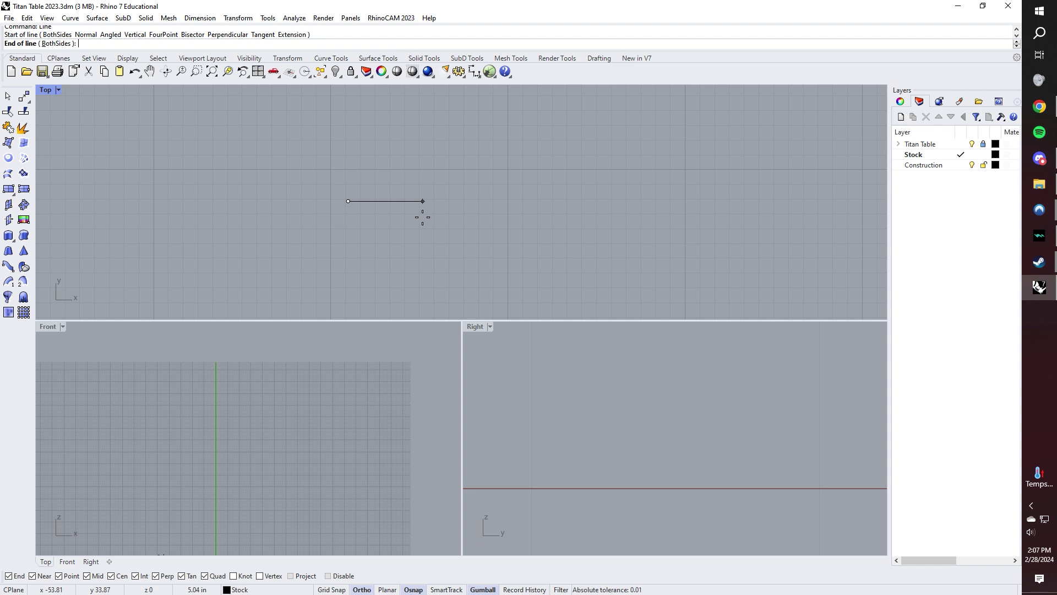
text(1.752)
key(BackSpace)
key(Return)
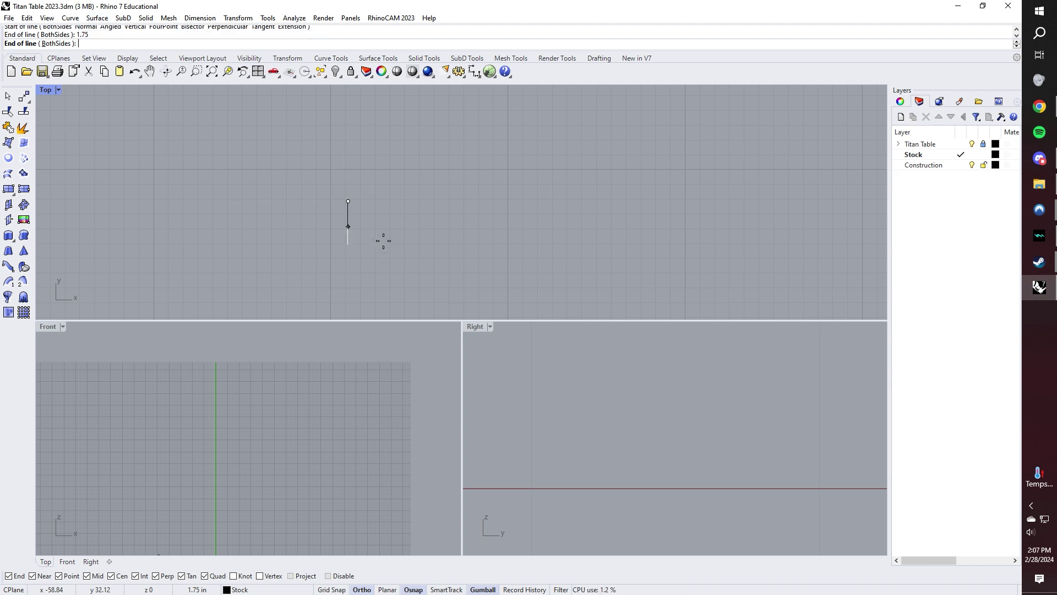
click(414, 201)
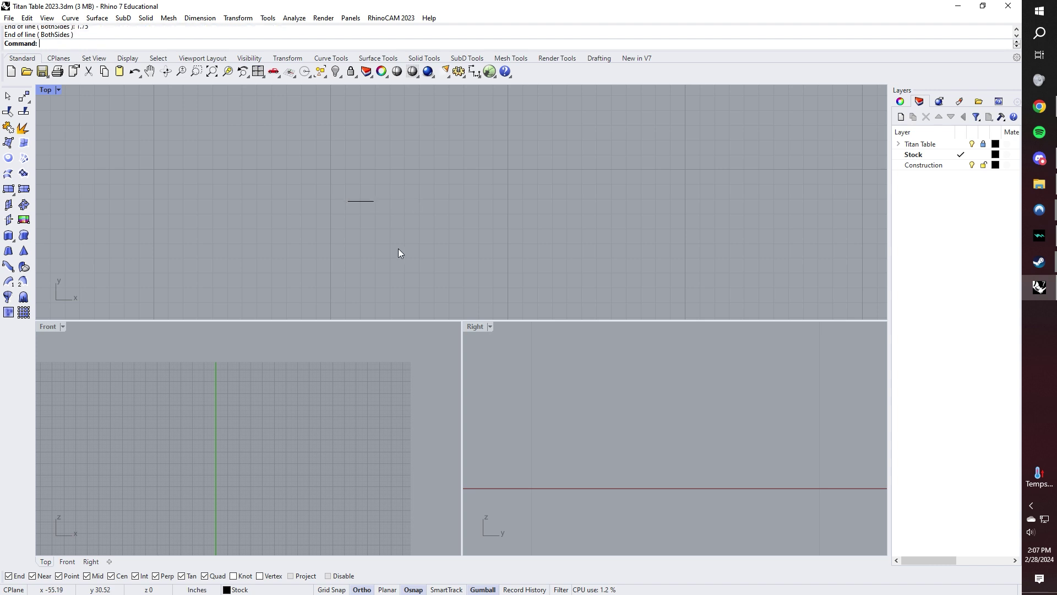
right_drag(376, 237, 430, 237)
scroll(417, 207, down, 2)
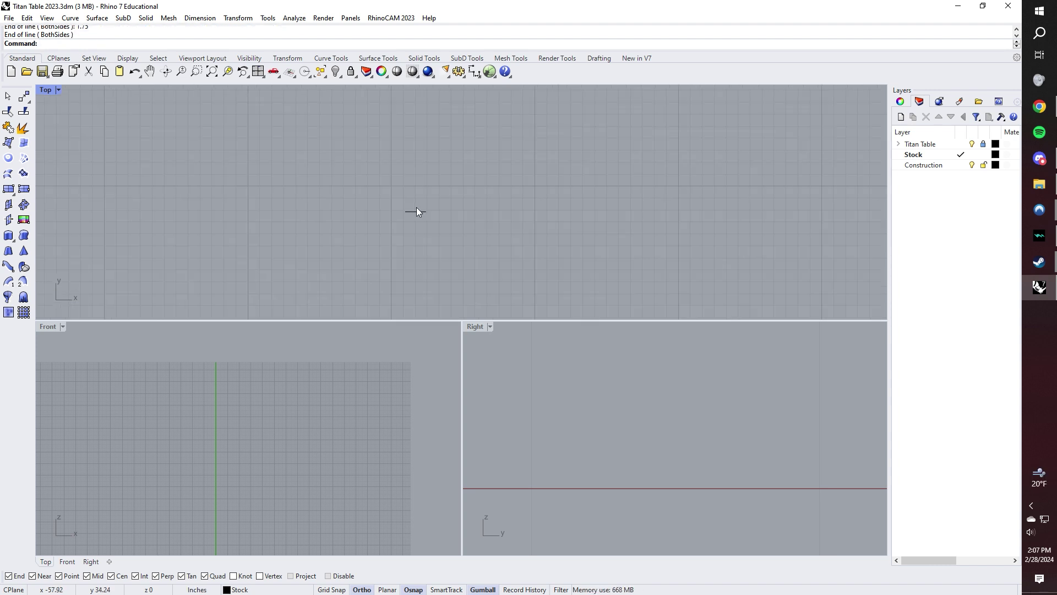
right_drag(411, 181, 417, 199)
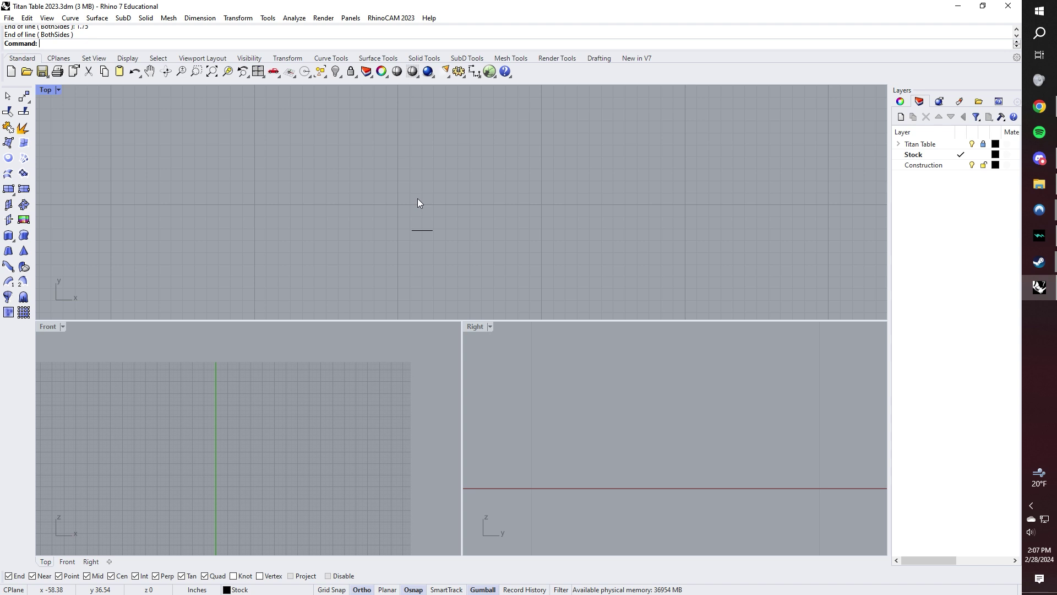
right_drag(416, 197, 415, 172)
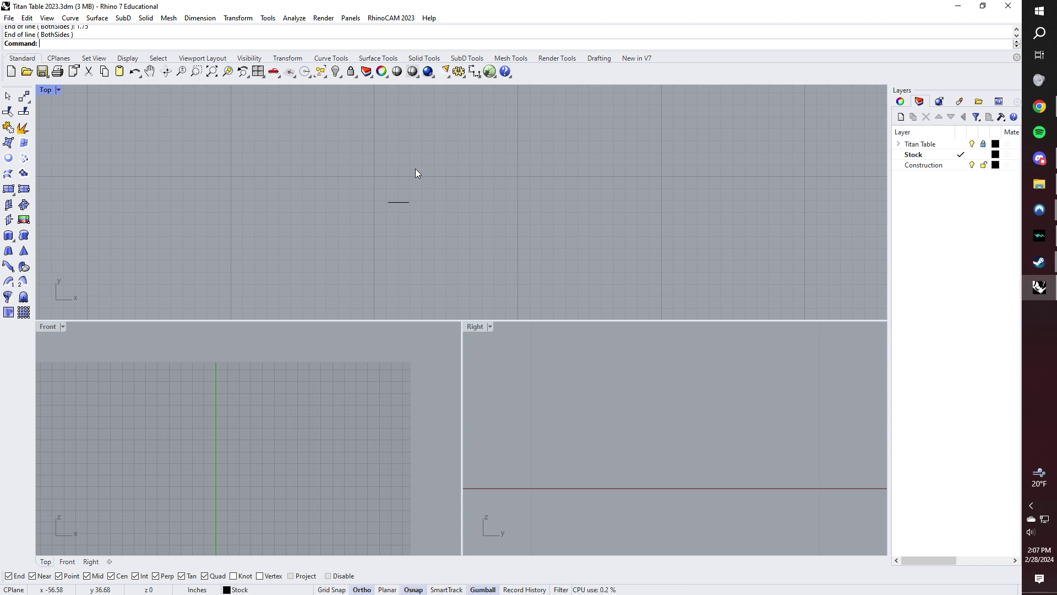
mouse_move(331, 188)
right_down()
mouse_move(347, 169)
mouse_move(341, 190)
right_up()
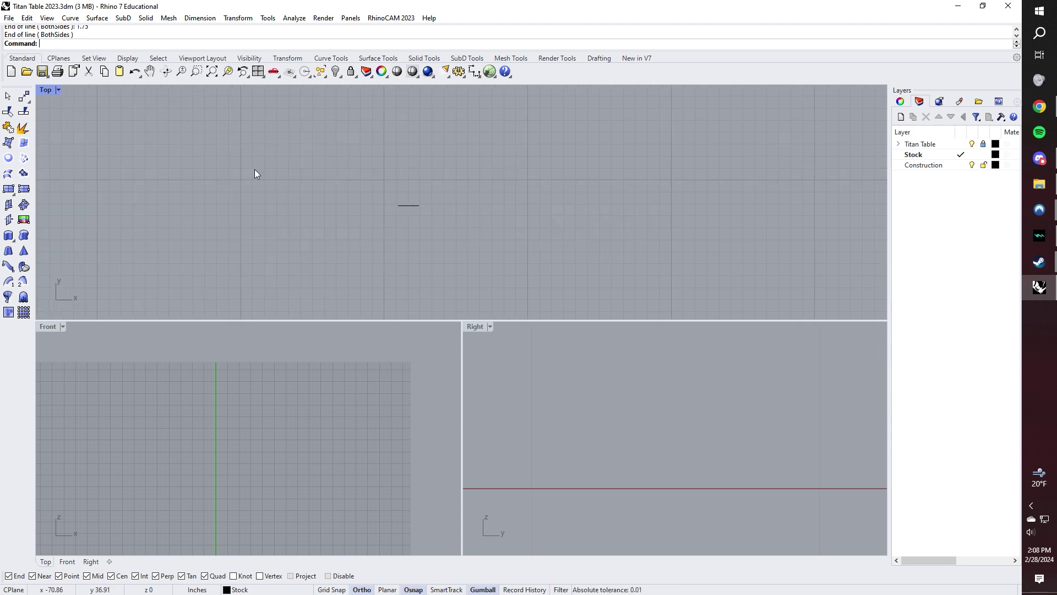
right_drag(289, 163, 292, 162)
Step: Draw a second horizontal 1.75-inch trial line above the first one and delete it
right_click(291, 162)
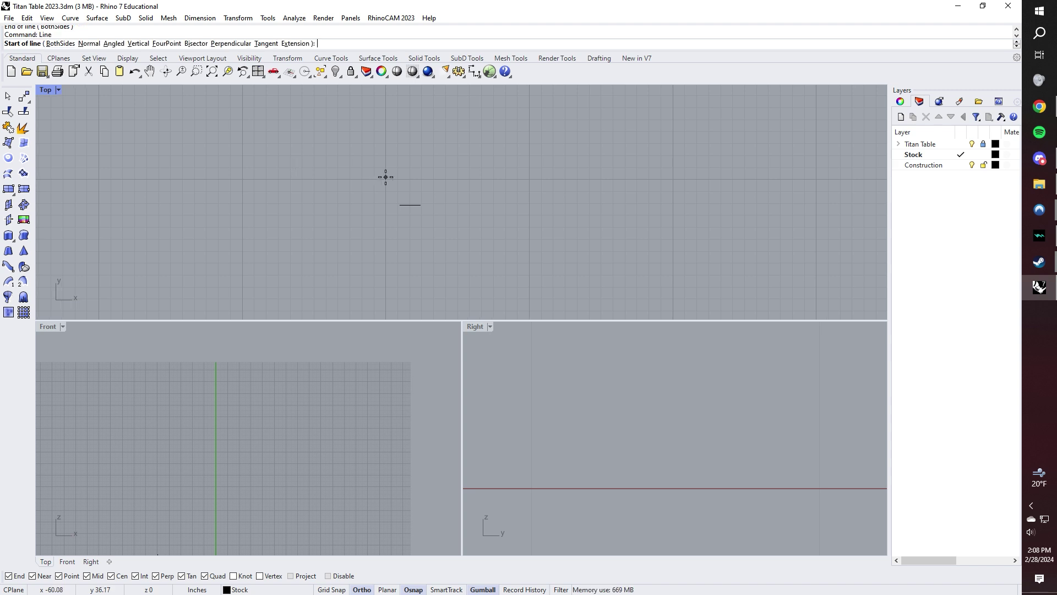
click(347, 159)
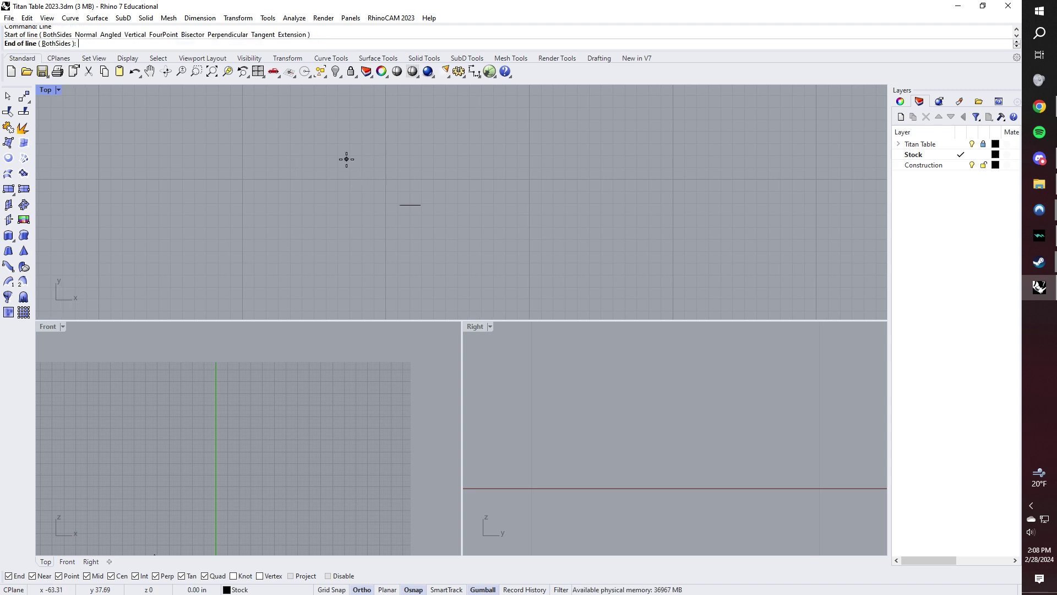
text(1.75)
key(Return)
click(448, 162)
scroll(382, 165, up, 12)
click(404, 155)
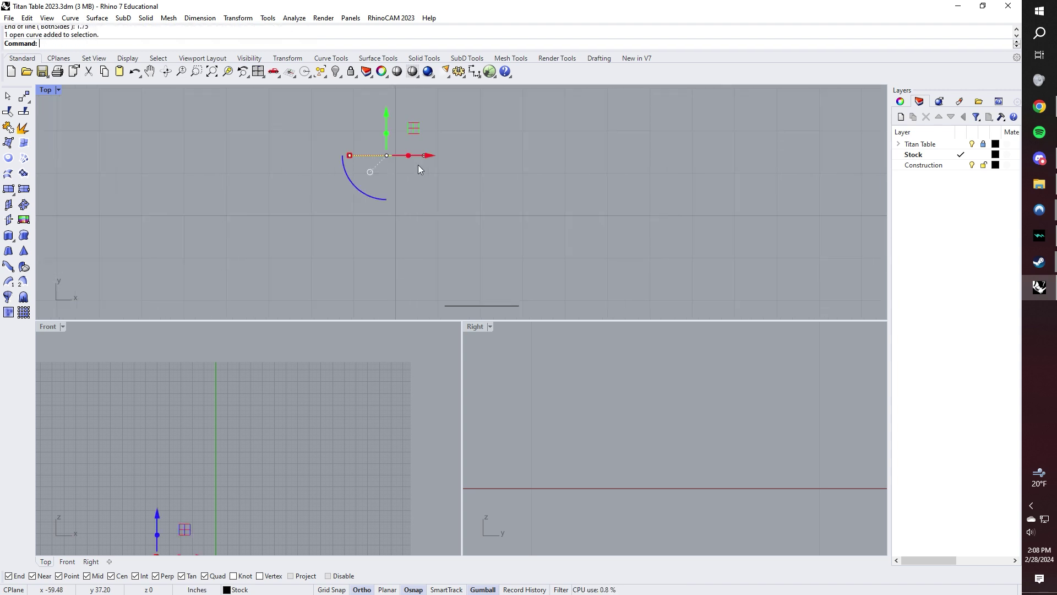
key(Delete)
scroll(414, 165, down, 4)
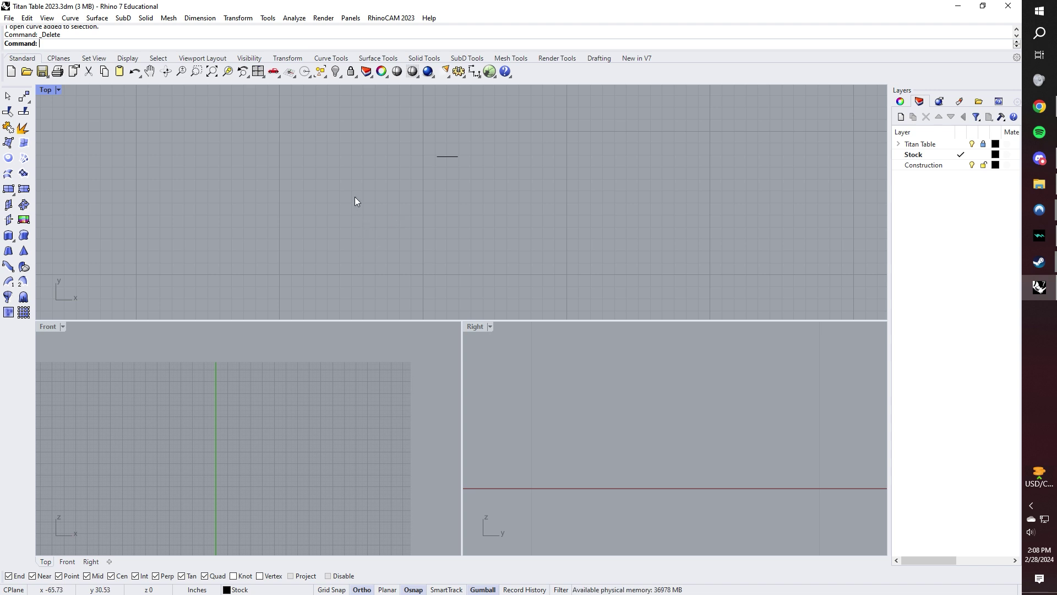
scroll(450, 158, up, 2)
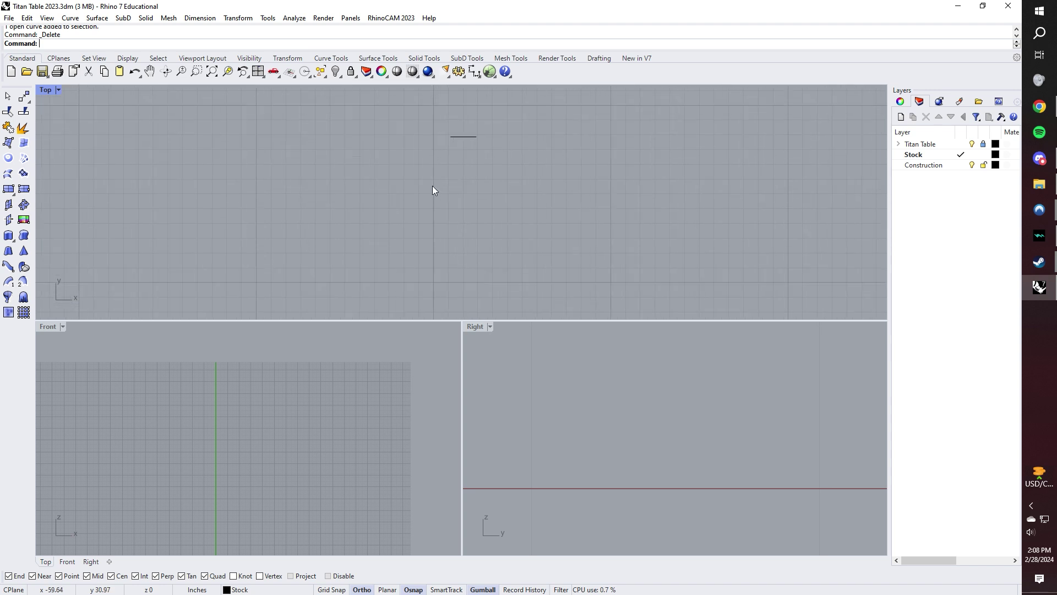
scroll(441, 186, up, 2)
click(450, 116)
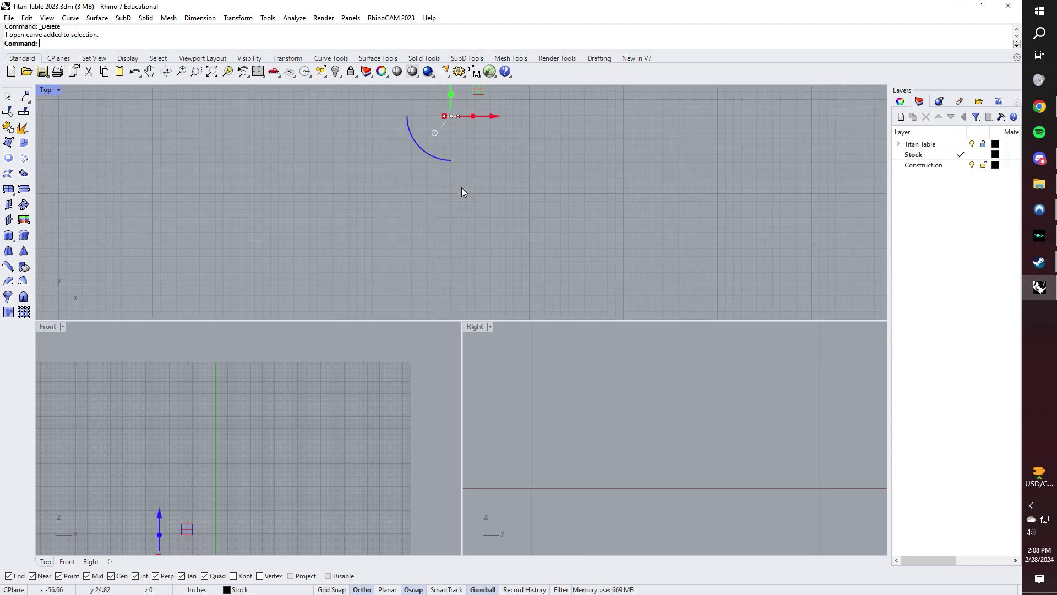
click(455, 246)
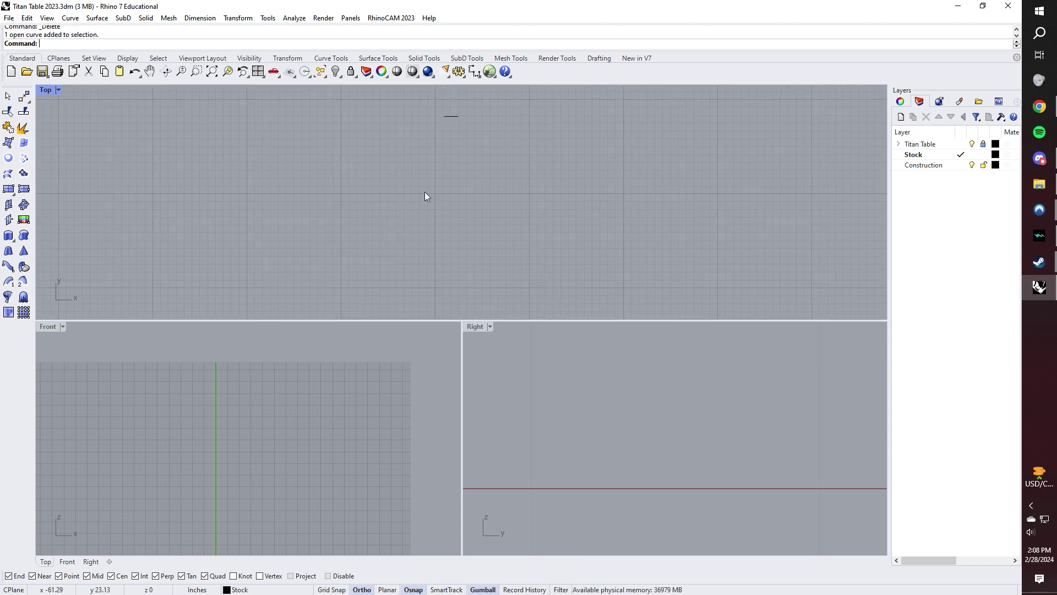
right_drag(467, 258, 477, 225)
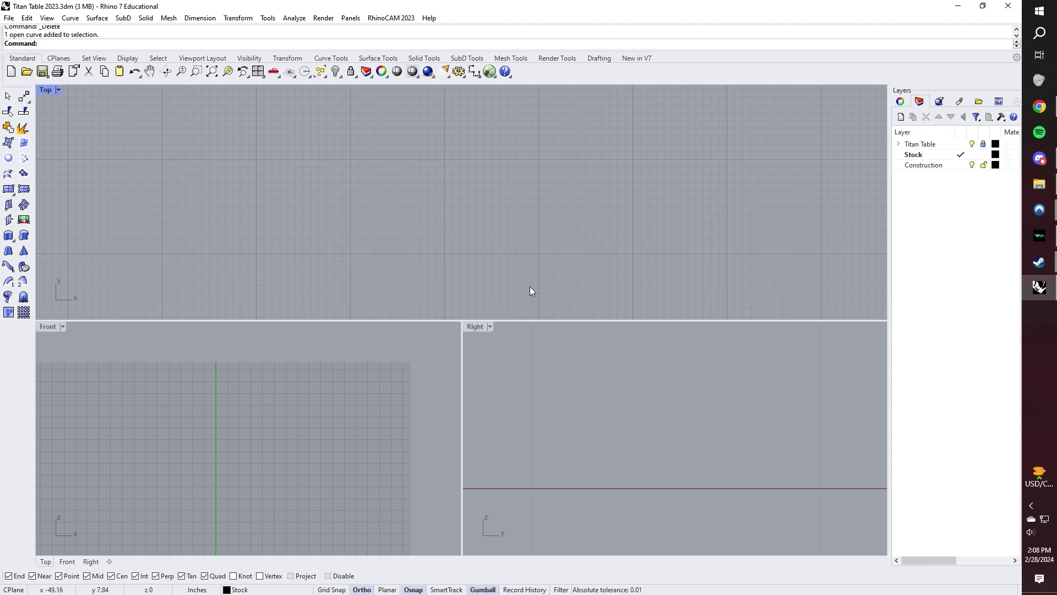
right_drag(498, 188, 487, 247)
Step: Copy the 1.75-inch nut line straight down from its midpoint by 1.403 inches to place the first fret
scroll(396, 193, up, 2)
scroll(405, 190, up, 3)
click(416, 214)
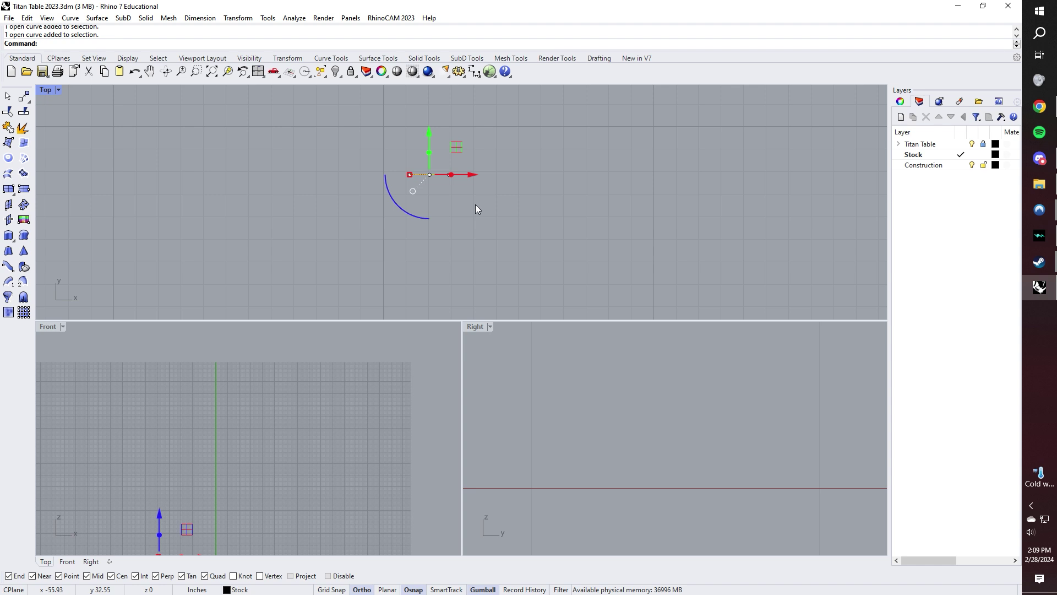
text(copy)
key(Return)
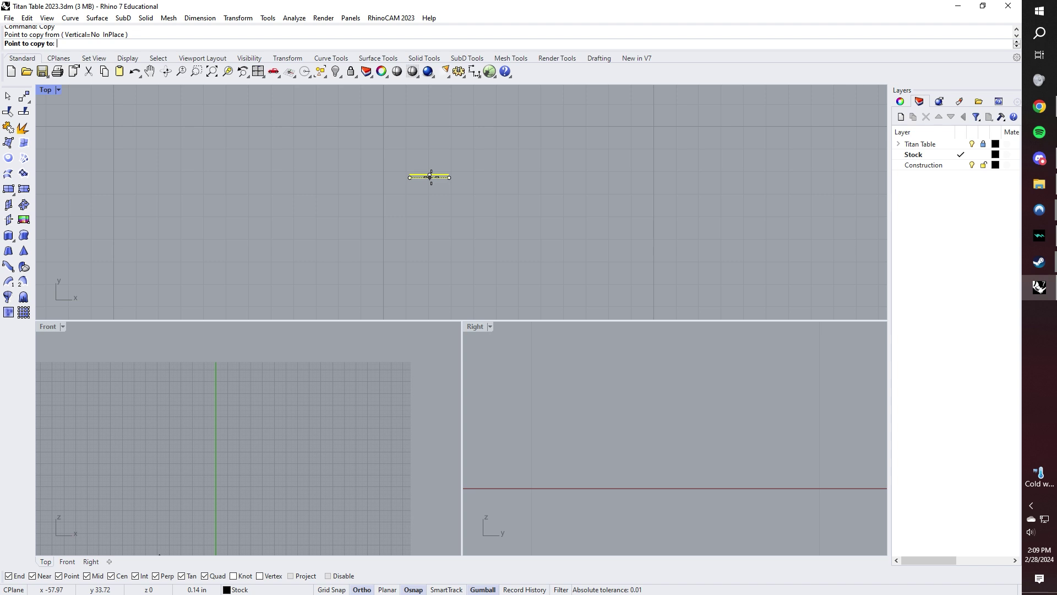
text(1.403)
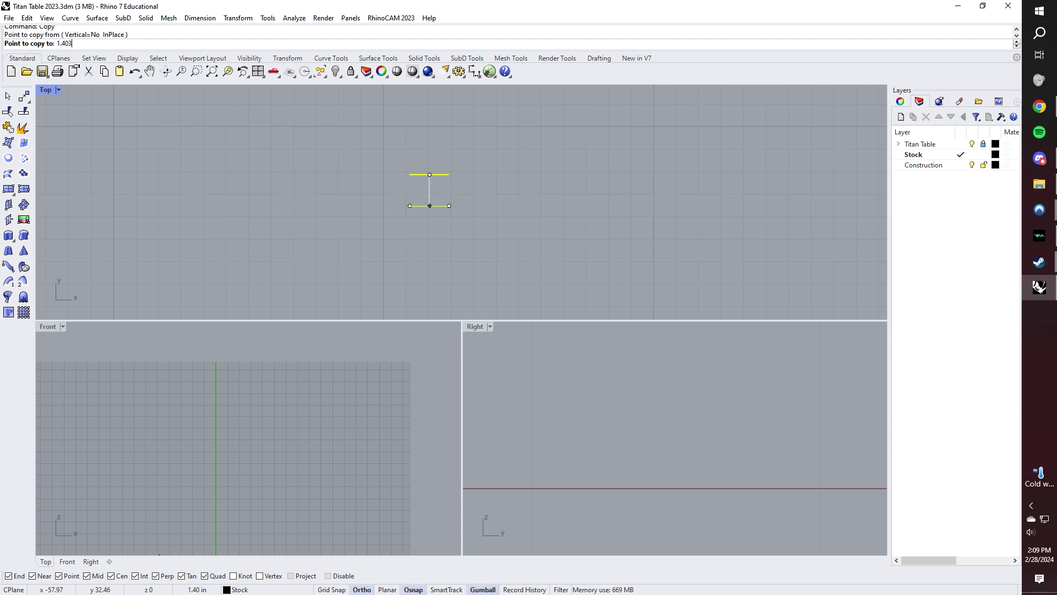
key(Return)
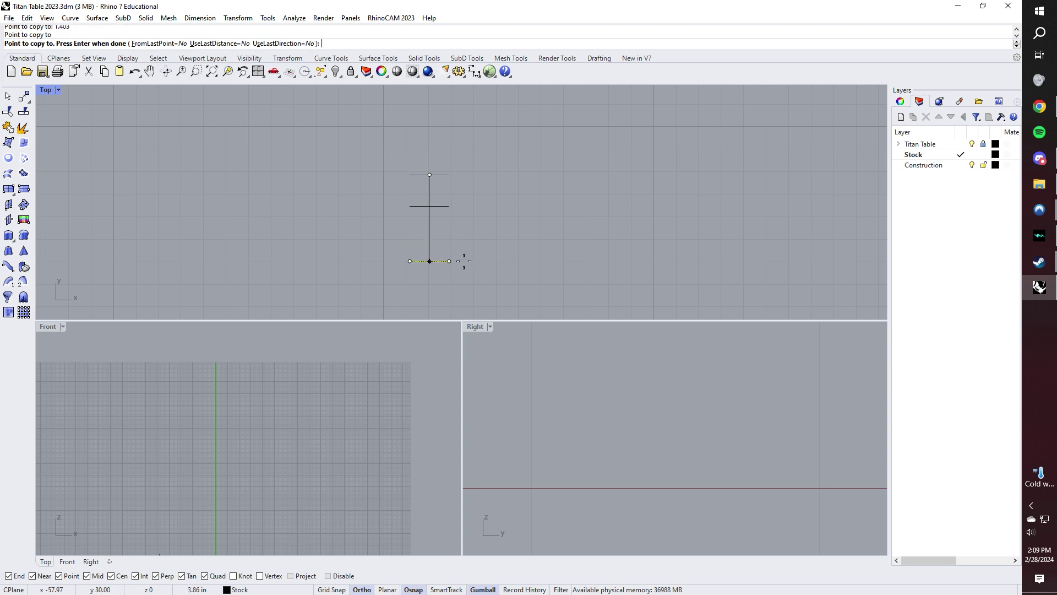
key(Return)
click(474, 252)
Step: Copy the nut line straight down from its midpoint by 2.728 inches to place the second fret
click(440, 175)
key(Return)
click(430, 175)
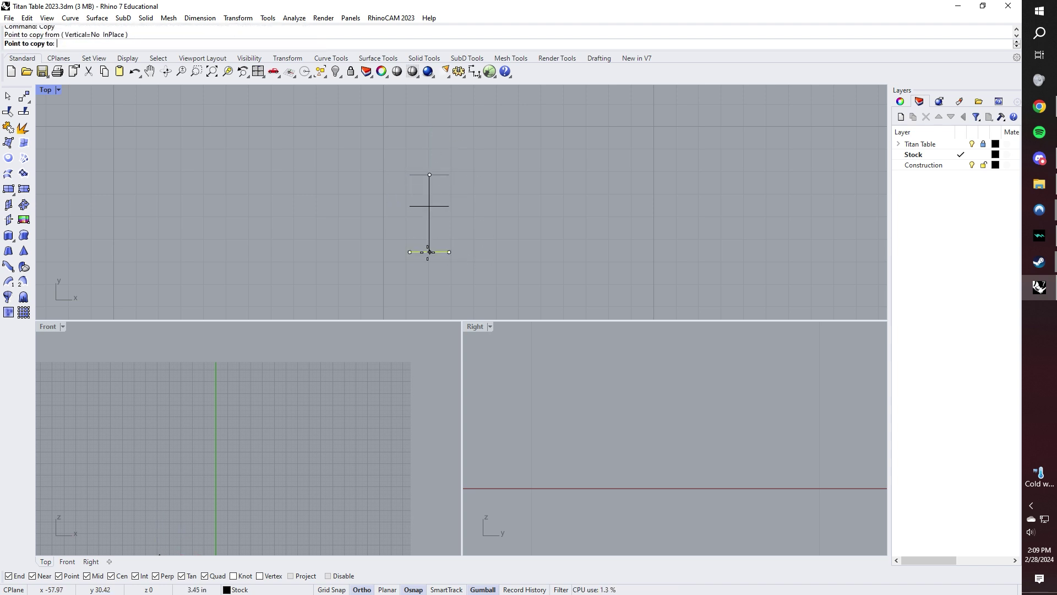
text(2.)
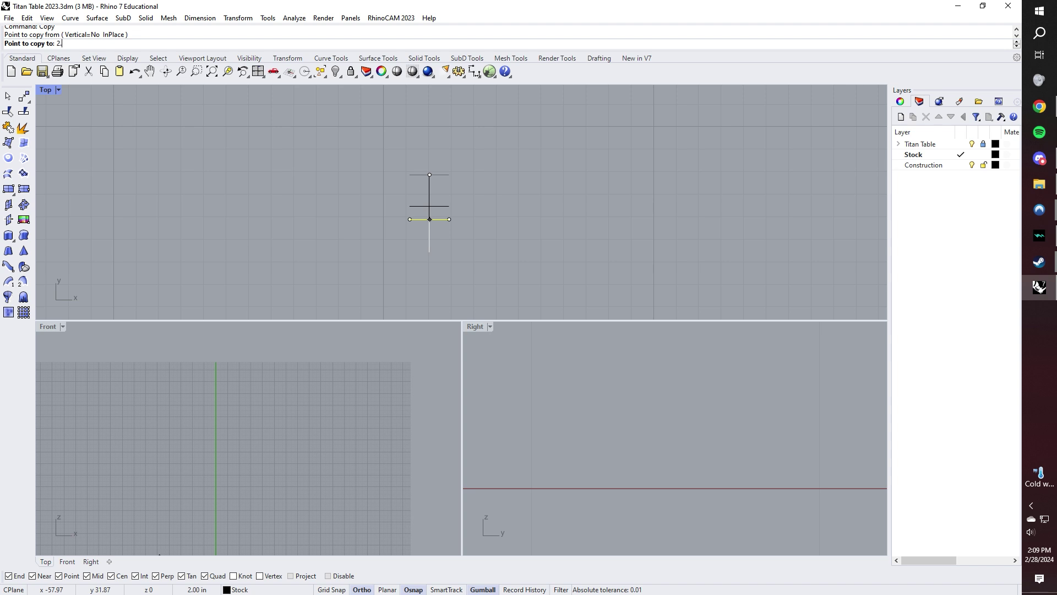
text(728)
key(Return)
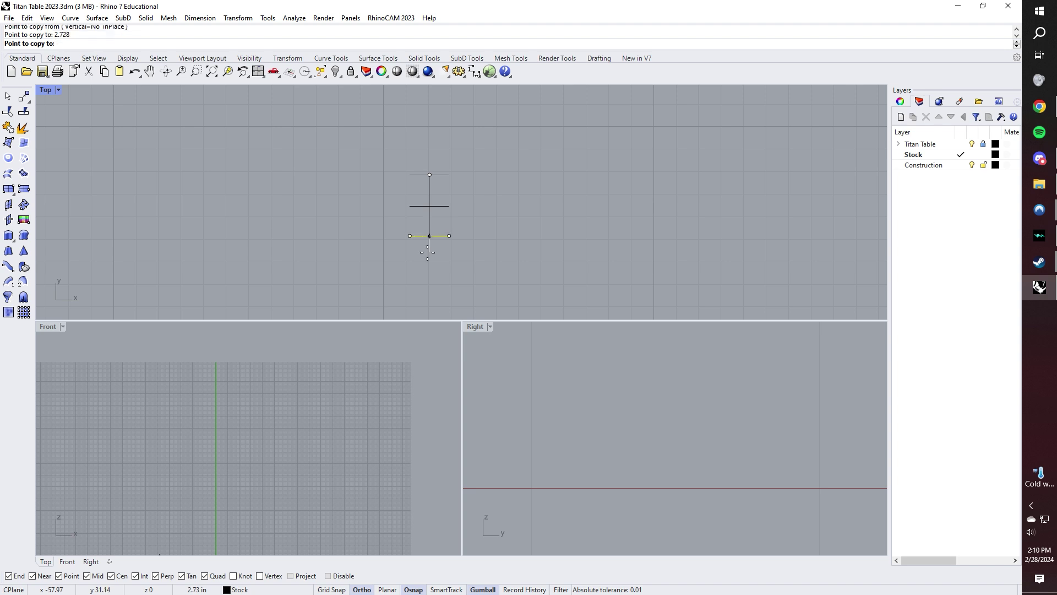
click(428, 251)
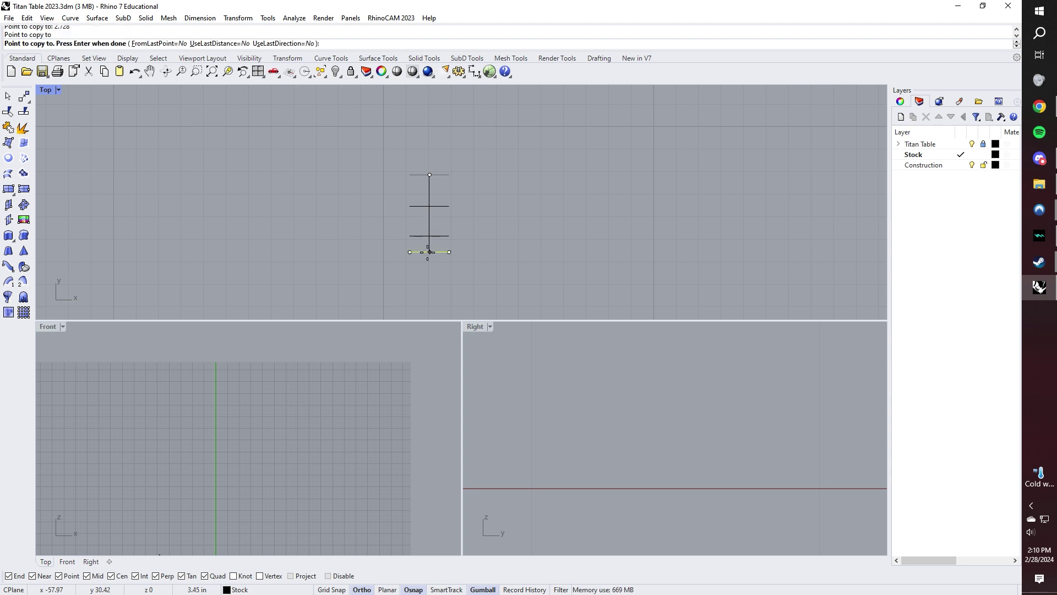
Step: Copy the nut line straight down from its midpoint by 3.978 inches to place the third fret
text(3.9)
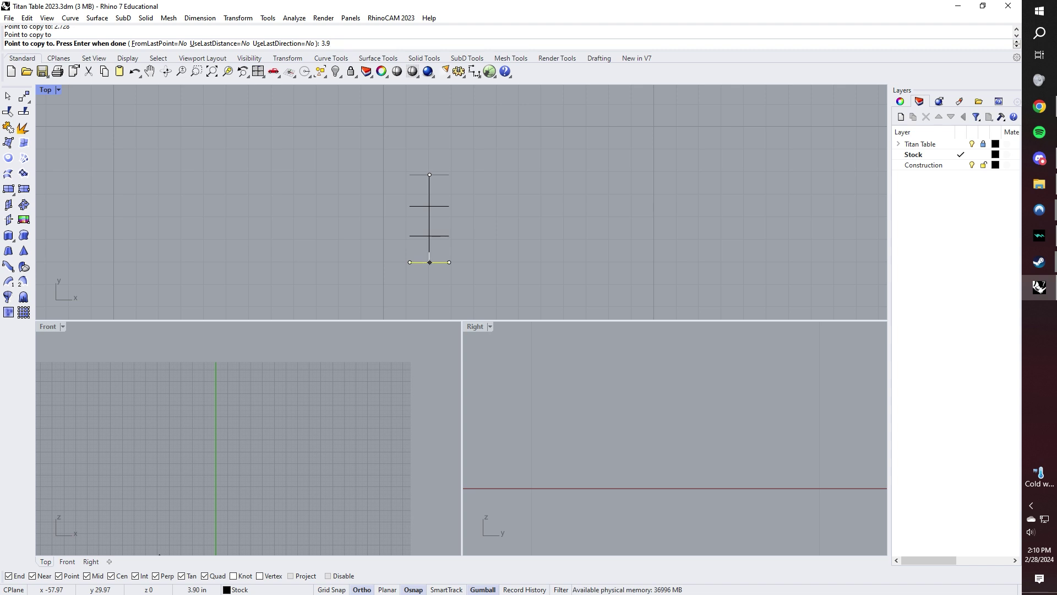
text(78)
key(Return)
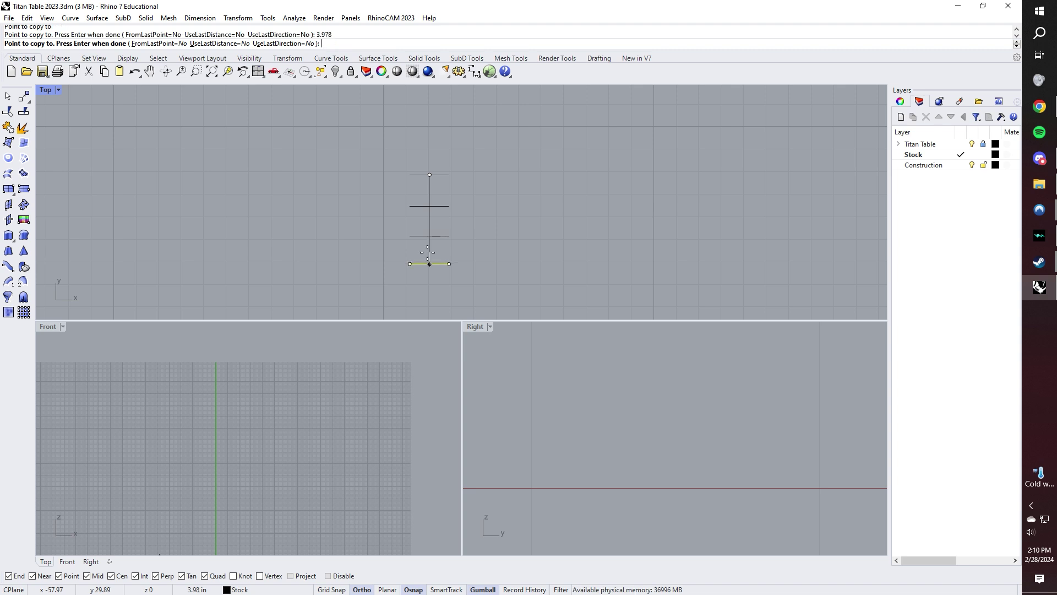
Step: Copy the nut line straight down from its midpoint by 5.157 inches to place the fourth fret
click(428, 253)
right_drag(428, 252, 426, 181)
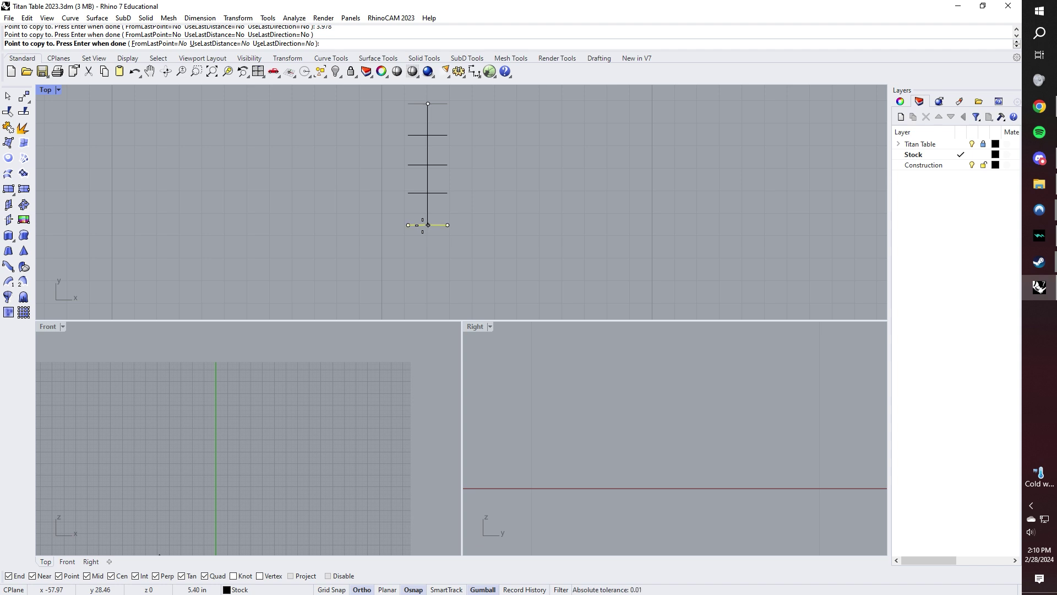
text(5.157)
key(Return)
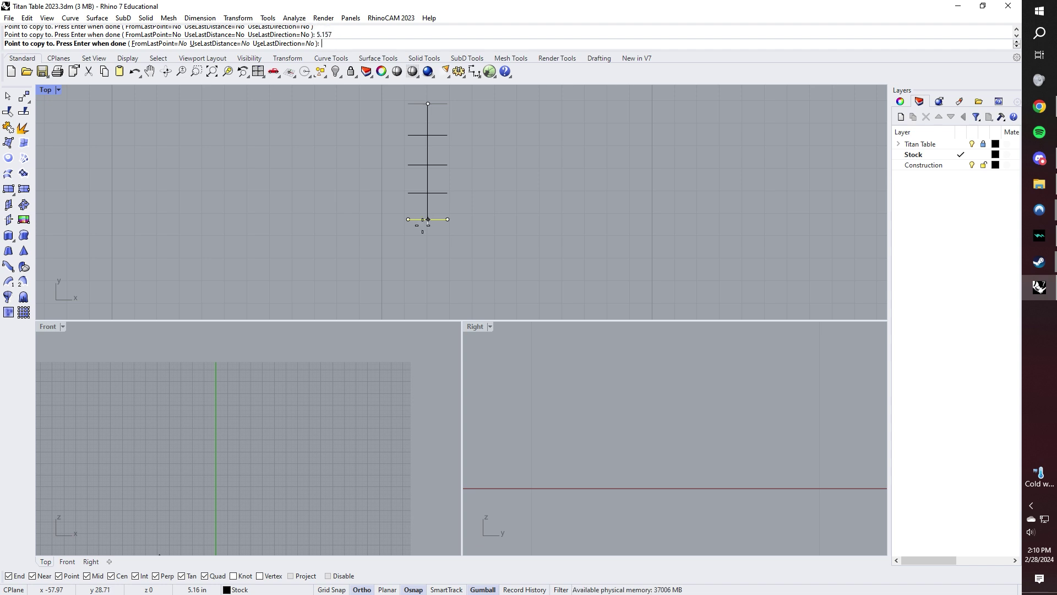
Step: Copy the nut line straight down by 12.5 inches to place the twelfth fret and finish the copying
text(1.)
scroll(453, 171, down, 3)
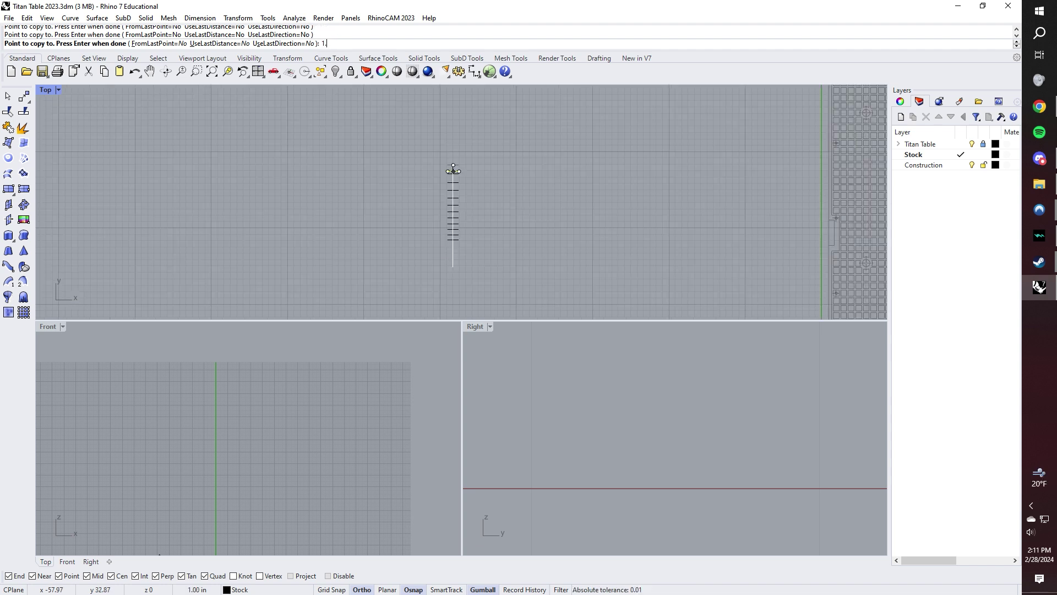
text(2.5)
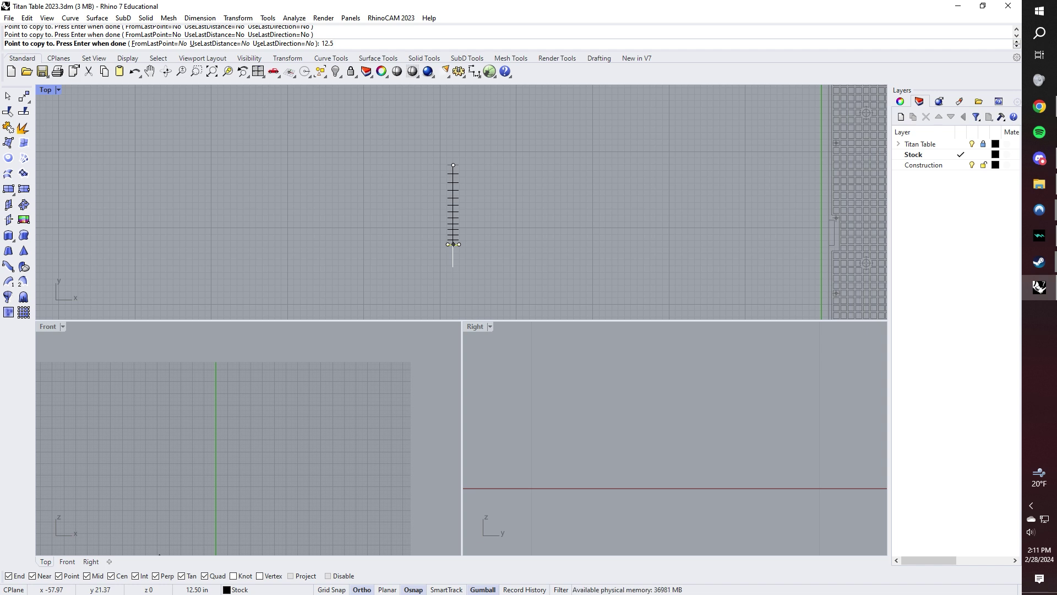
key(Return)
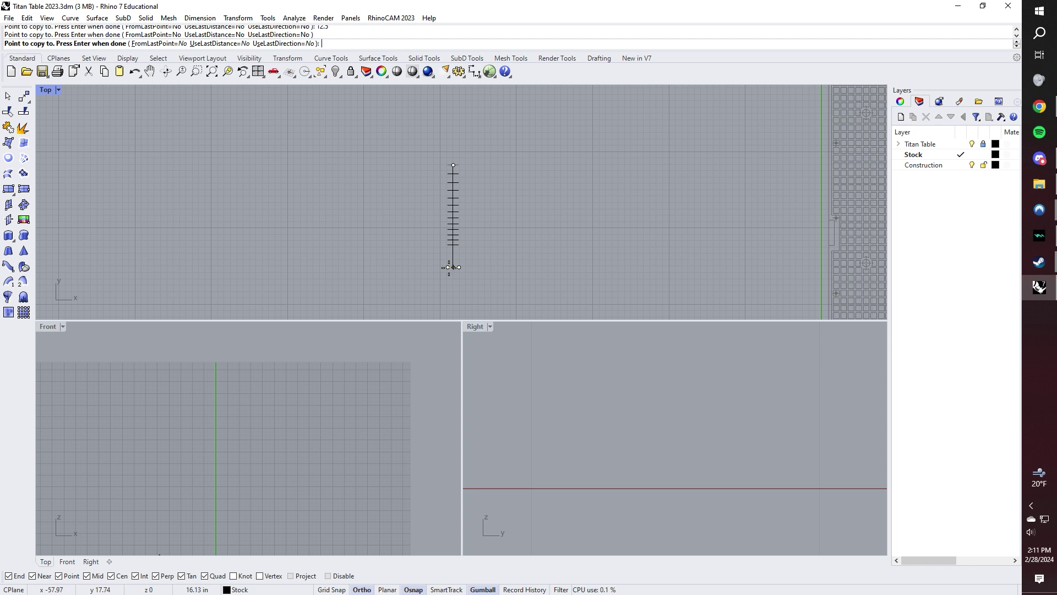
key(Return)
scroll(471, 245, up, 3)
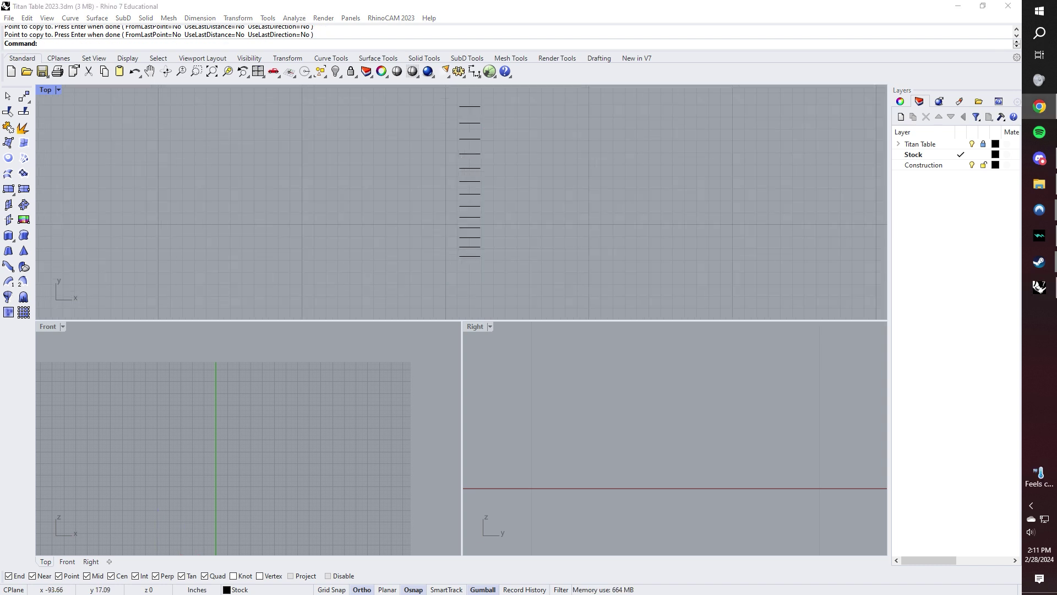
click(260, 162)
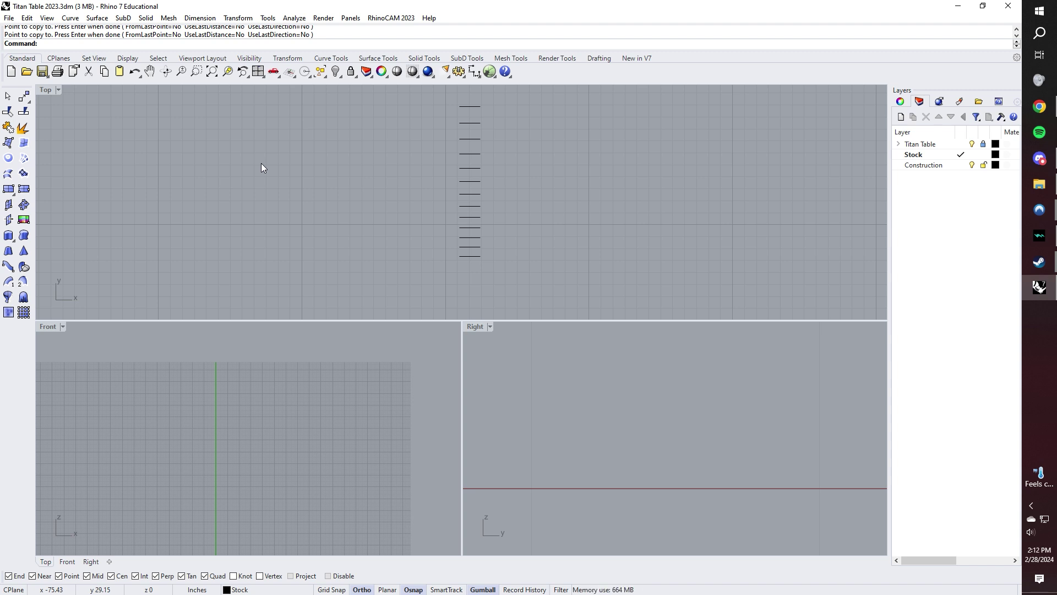
right_click(304, 218)
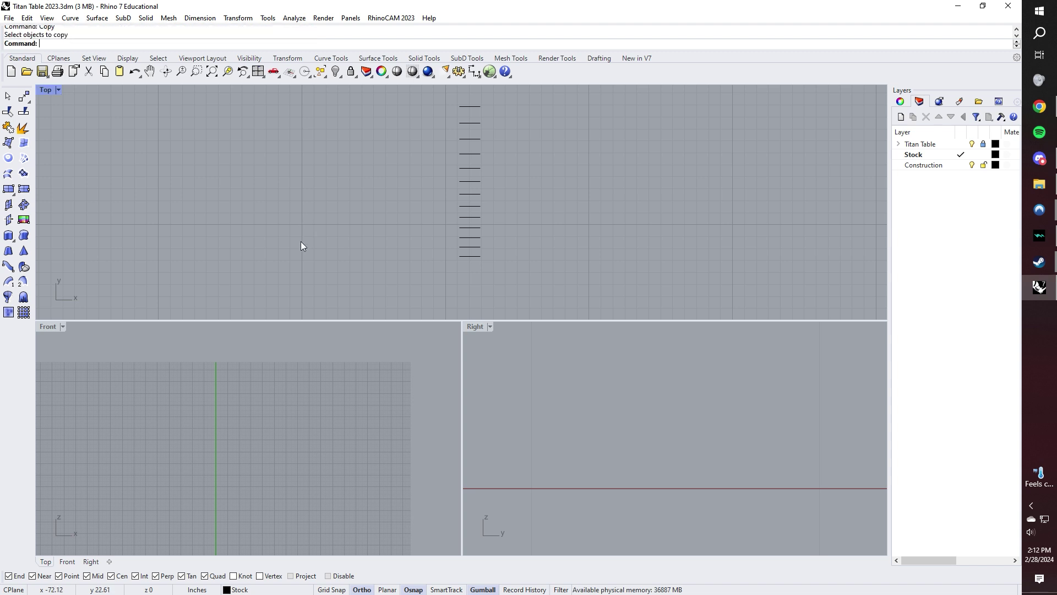
text(Lio)
key(Return)
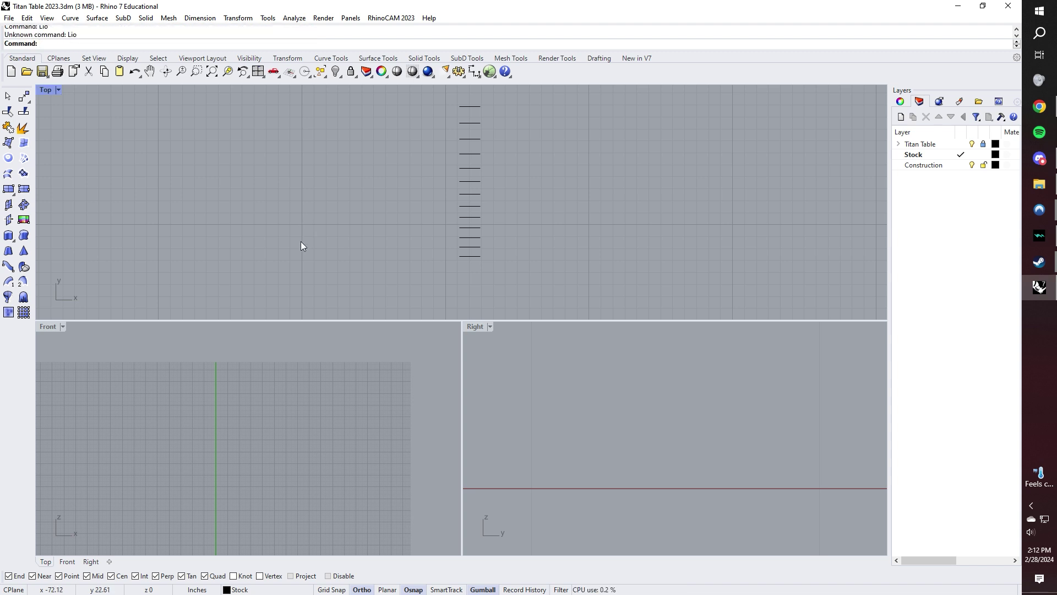
Step: Draw a horizontal line 2.25 inches long in the empty area beside and below the fret lines
text(Line)
key(Return)
click(311, 290)
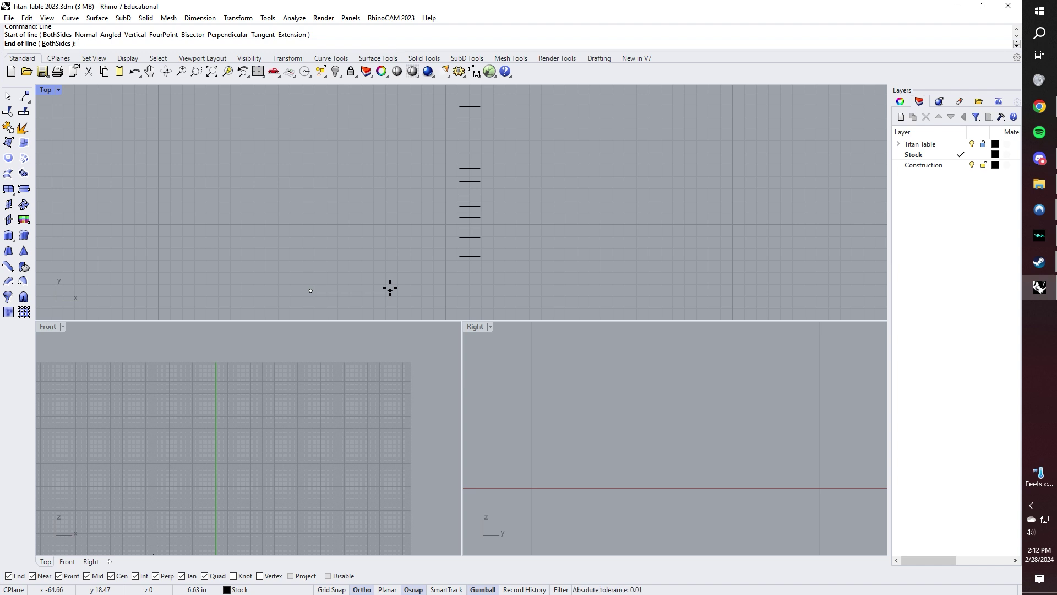
text(2.25)
key(Return)
click(390, 287)
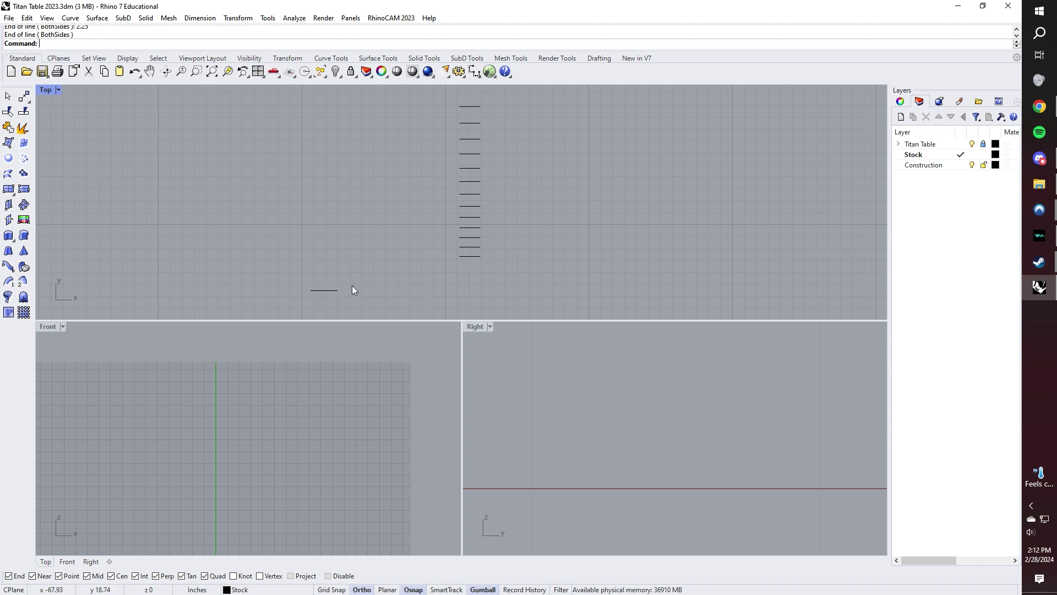
Step: Place a point at the midpoint of the twelfth fret line and delete that line
text(Point)
key(Return)
click(469, 256)
click(478, 256)
key(Delete)
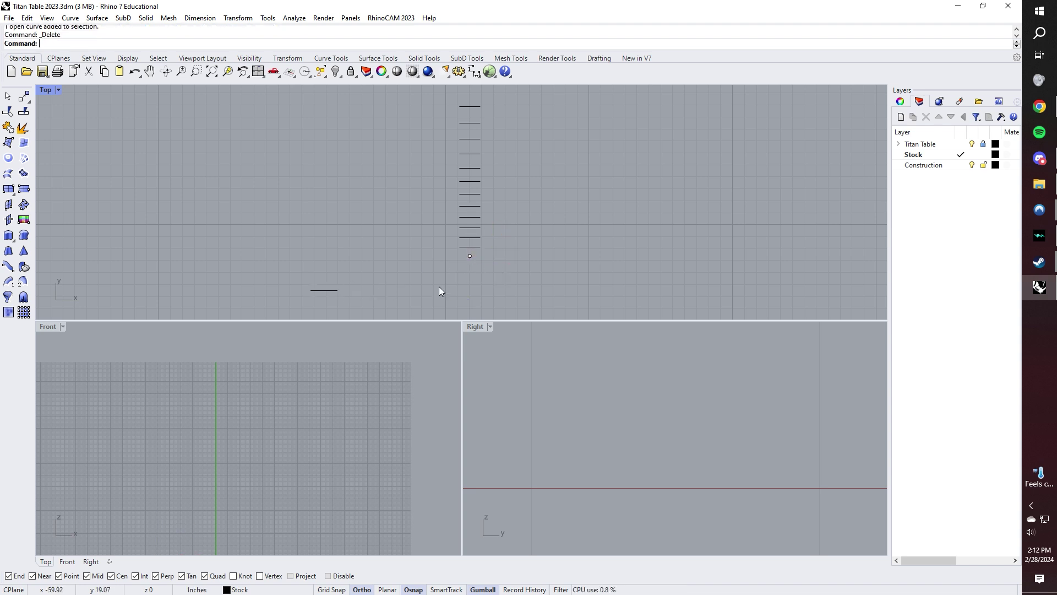
Step: Move the 2.25-inch line by its midpoint onto the point marking the twelfth fret
click(335, 290)
text(Move)
key(Return)
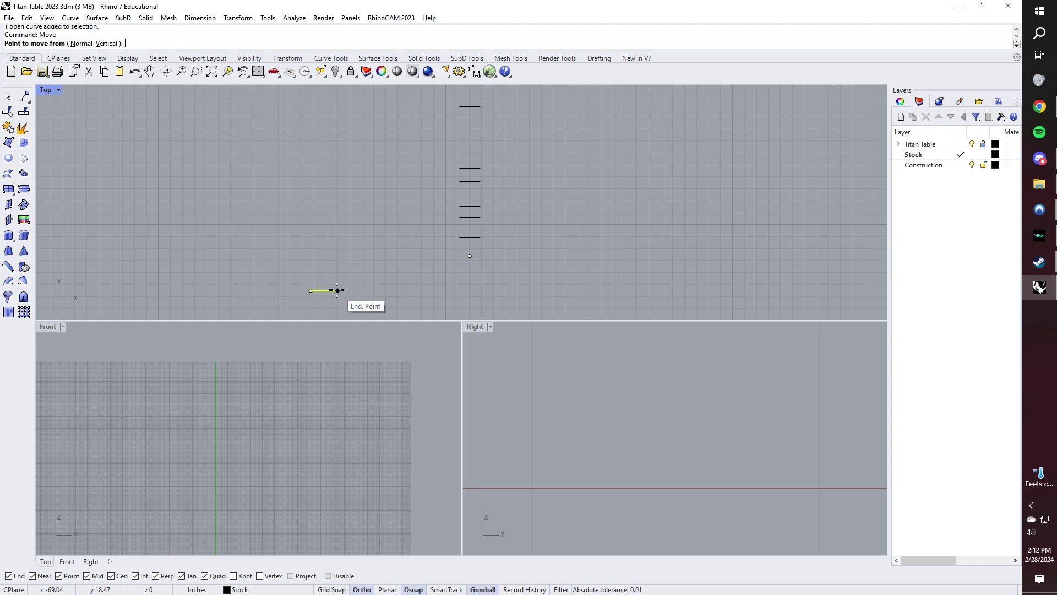
click(321, 292)
click(468, 257)
right_click(514, 278)
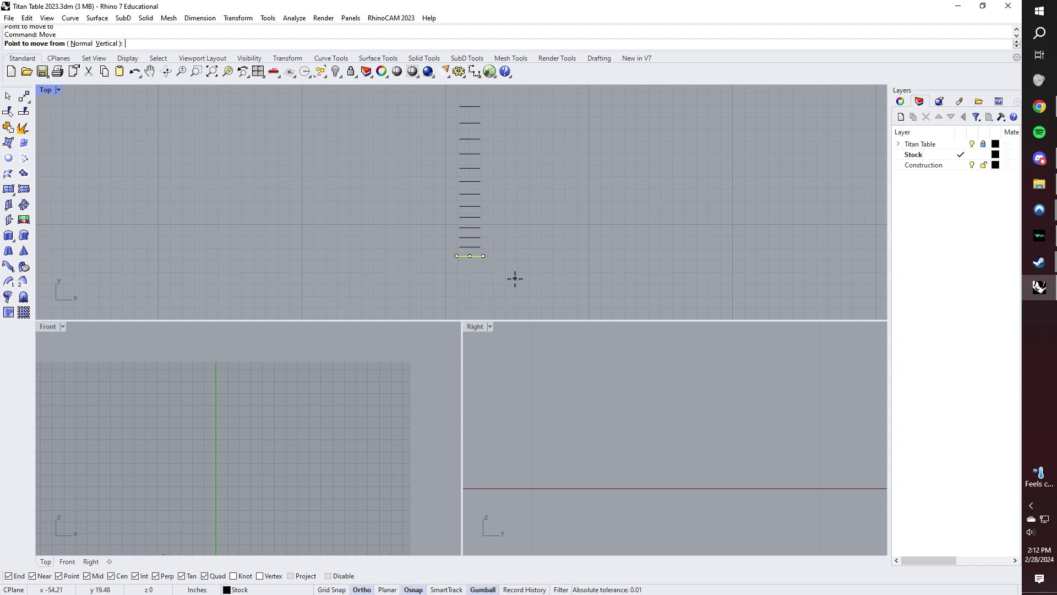
key(Escape)
key(Escape)
Step: Draw the two tapered fingerboard edges by connecting the ends of the 2.25-inch twelfth fret line to the ends of the nut line
right_drag(530, 235, 500, 247)
scroll(504, 270, down, 6)
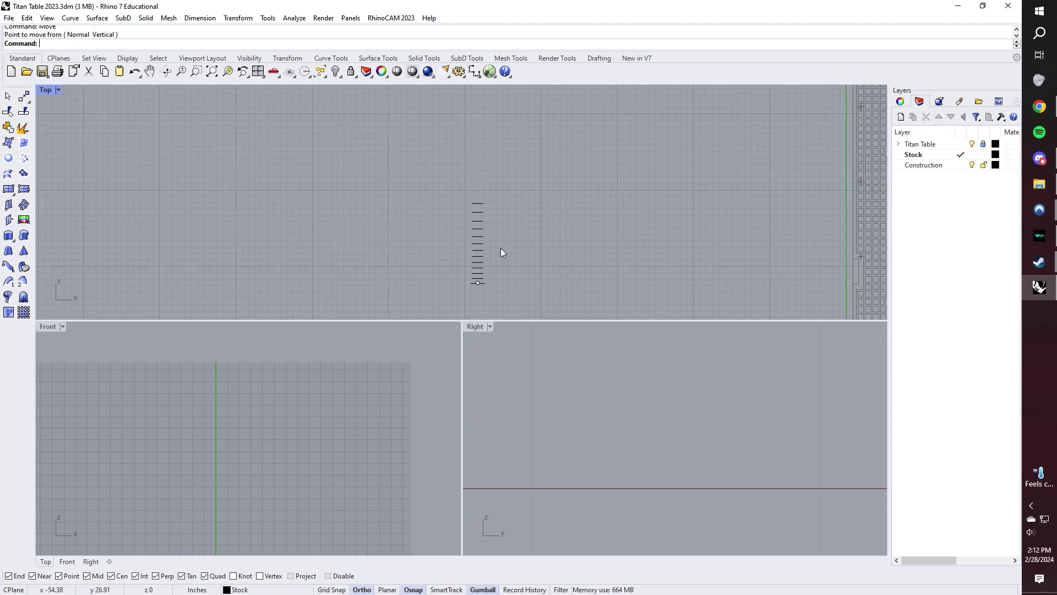
text(line)
key(Return)
click(484, 283)
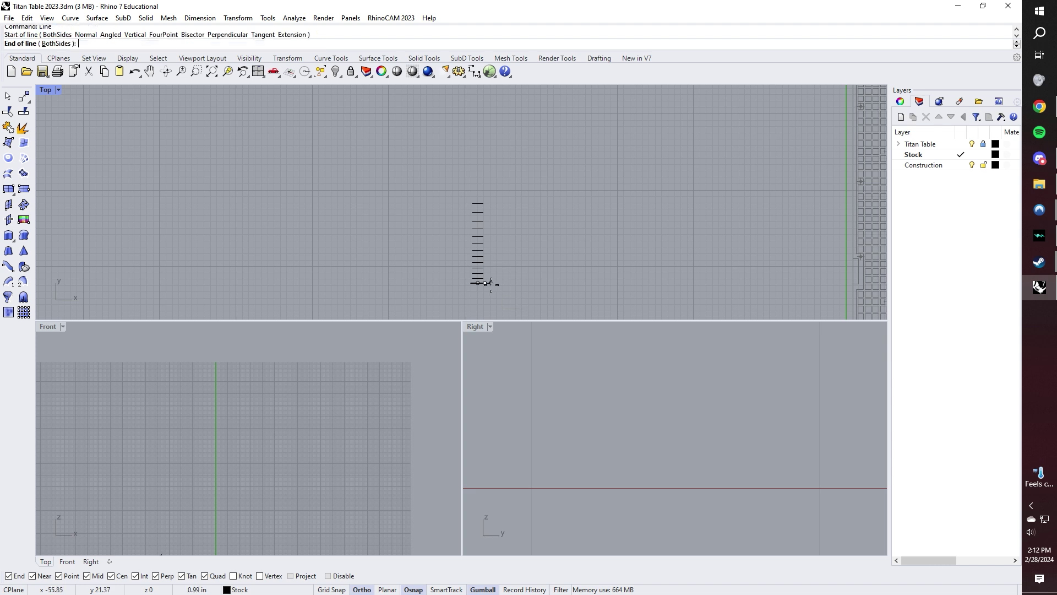
click(484, 203)
right_click(462, 259)
click(471, 283)
click(471, 203)
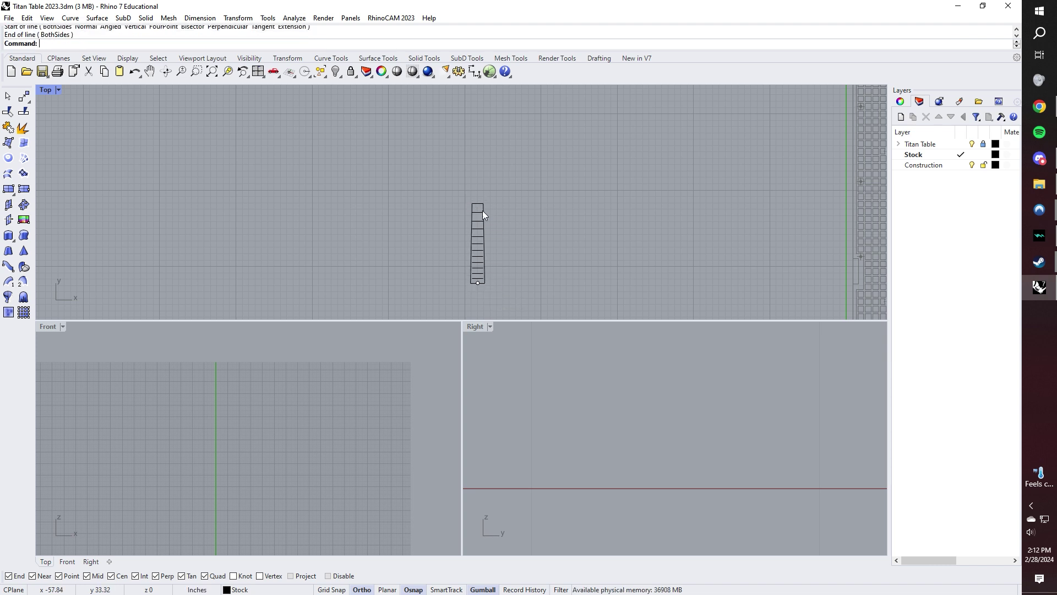
Step: Extend both fingerboard edges downward past the twelfth fret, the left by about 15 inches and the right by about 18 inches
right_drag(517, 257, 517, 209)
scroll(480, 206, up, 3)
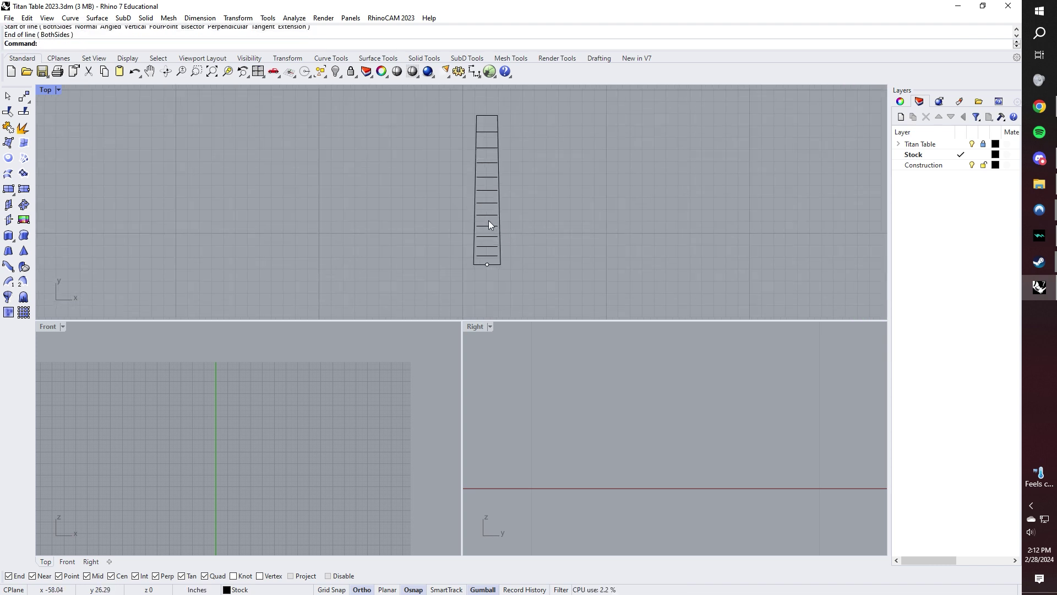
right_drag(497, 254, 486, 203)
text(Extend)
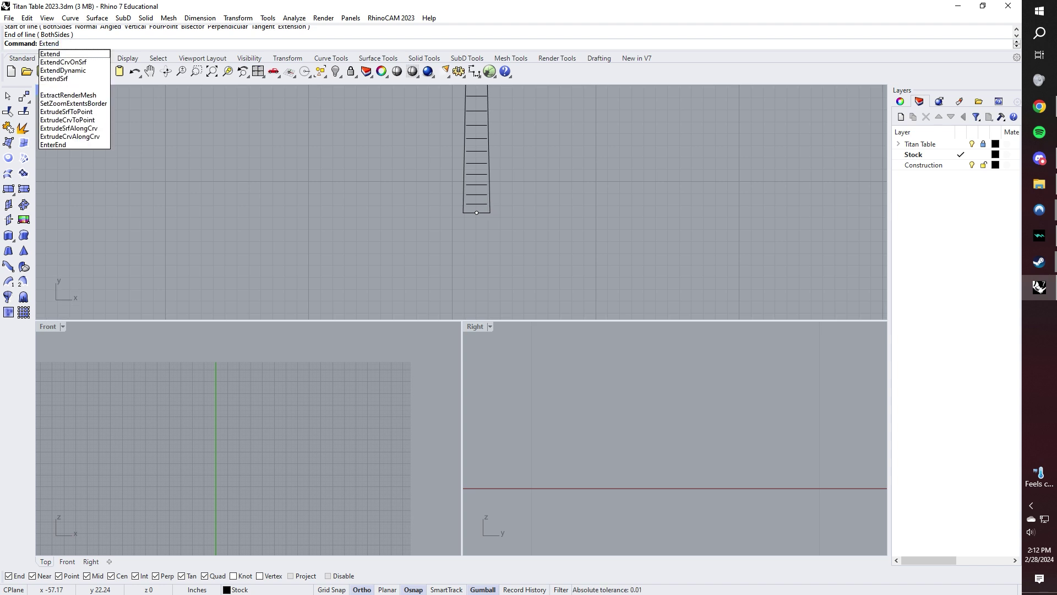
key(Return)
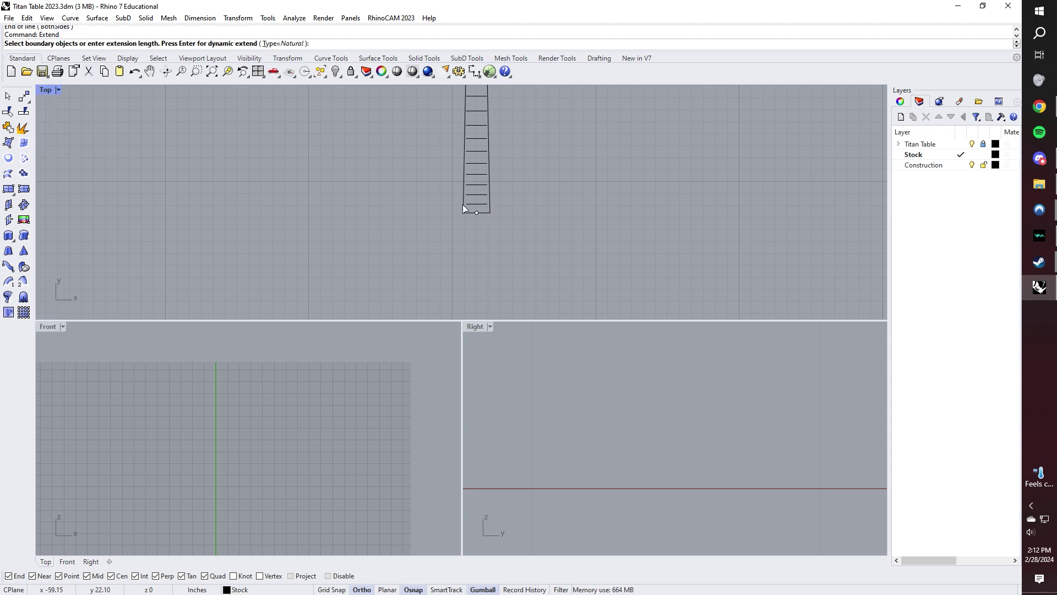
key(Return)
click(465, 208)
scroll(456, 259, down, 2)
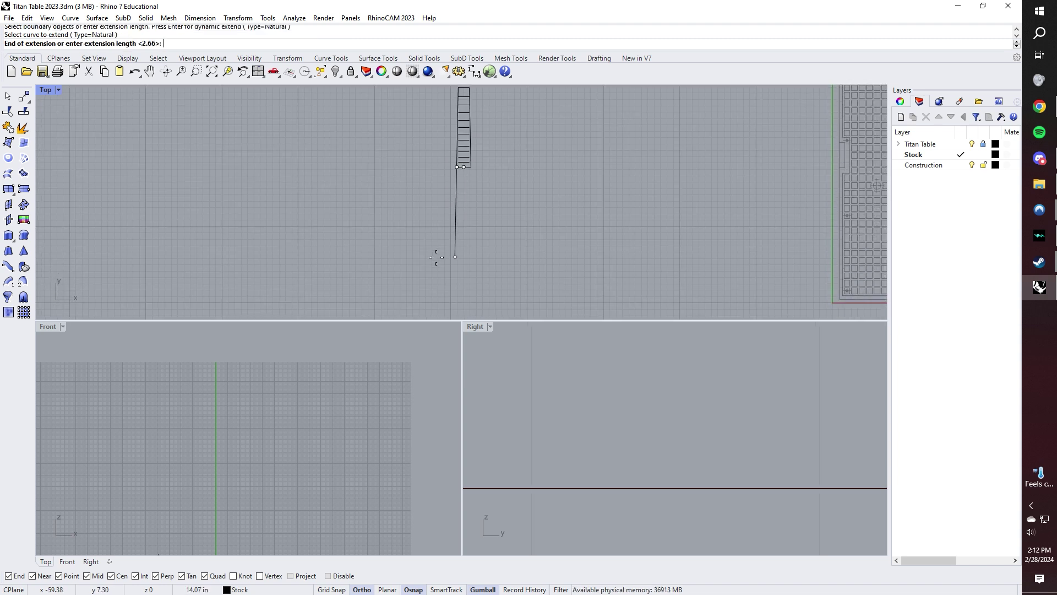
click(436, 257)
click(474, 155)
click(487, 282)
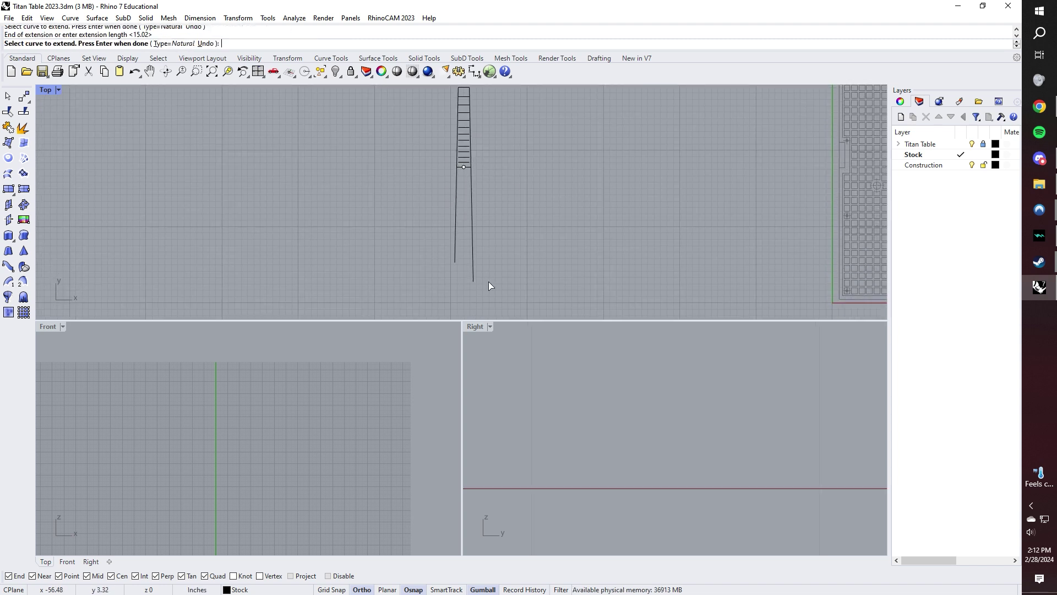
scroll(490, 253, down, 2)
scroll(472, 236, up, 5)
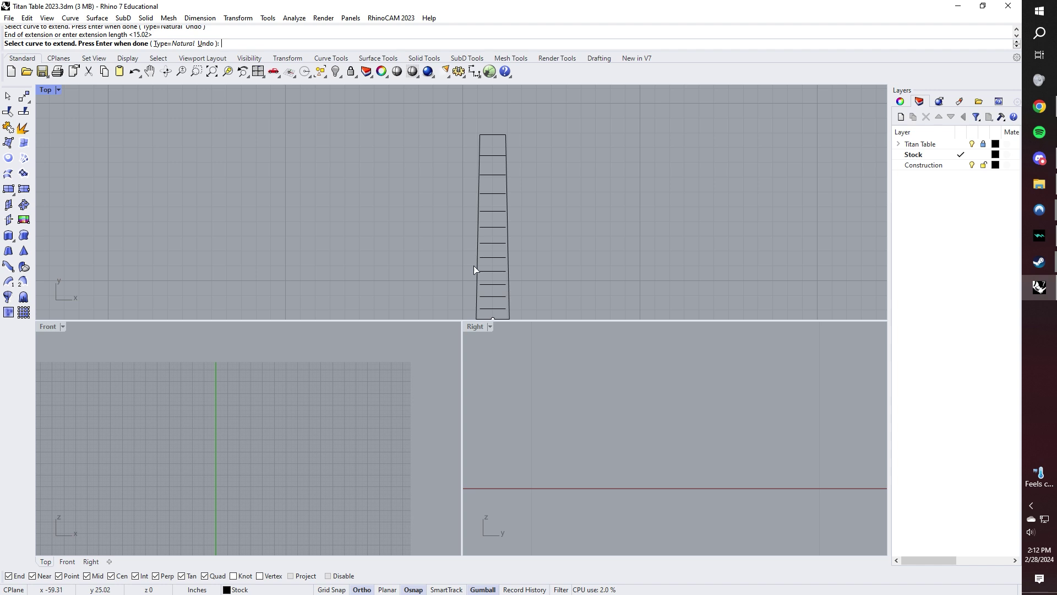
scroll(477, 266, down, 3)
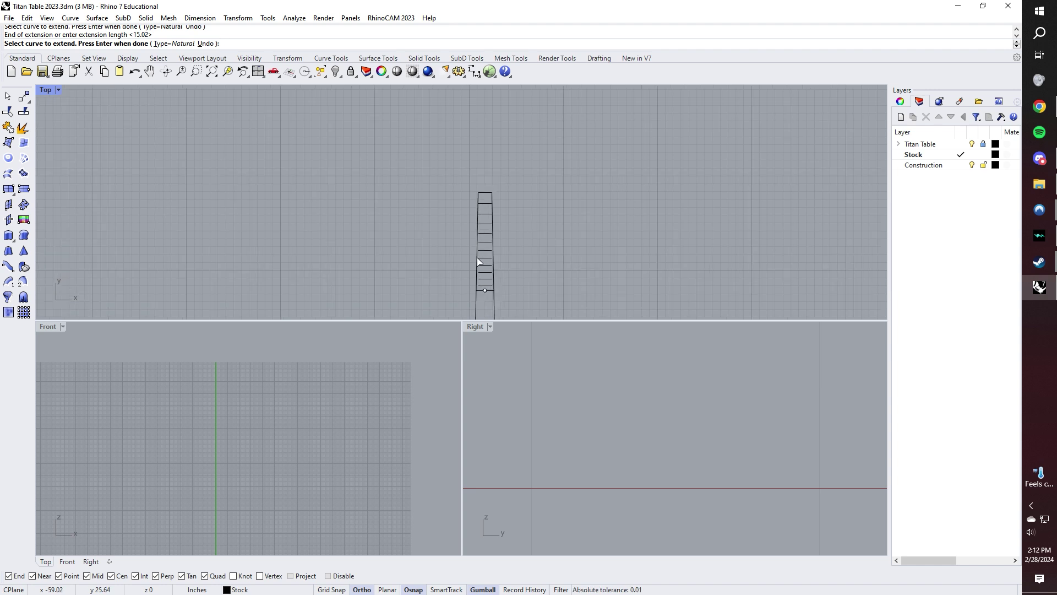
scroll(475, 272, down, 3)
scroll(467, 220, down, 3)
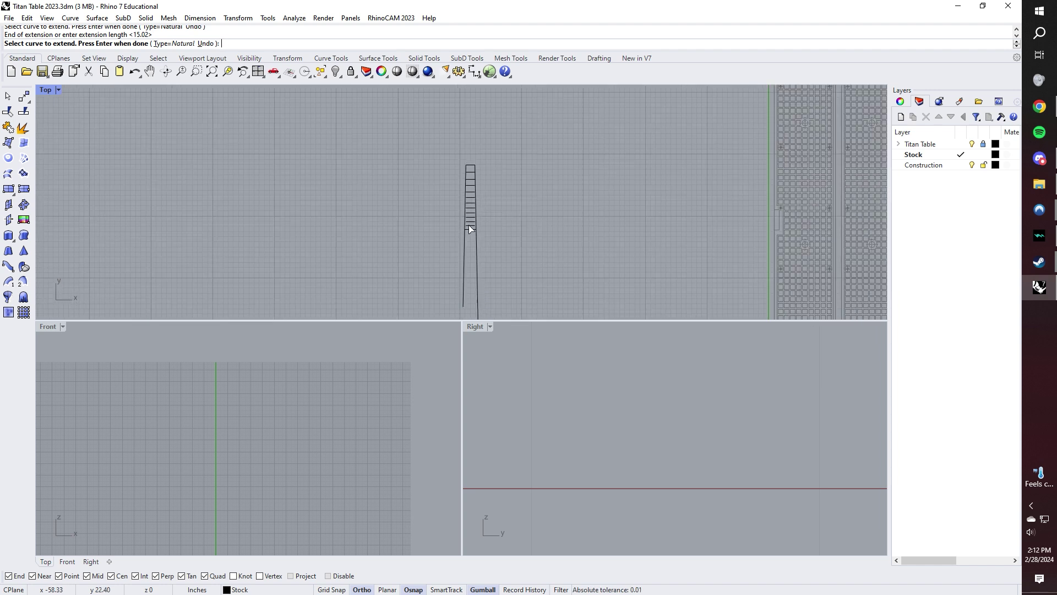
scroll(468, 238, up, 3)
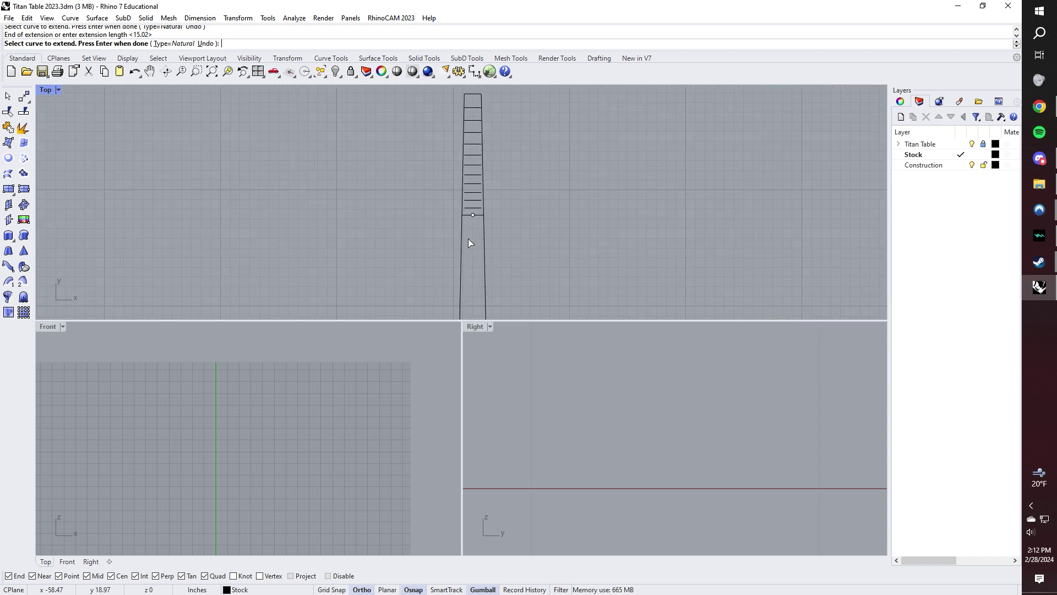
click(471, 215)
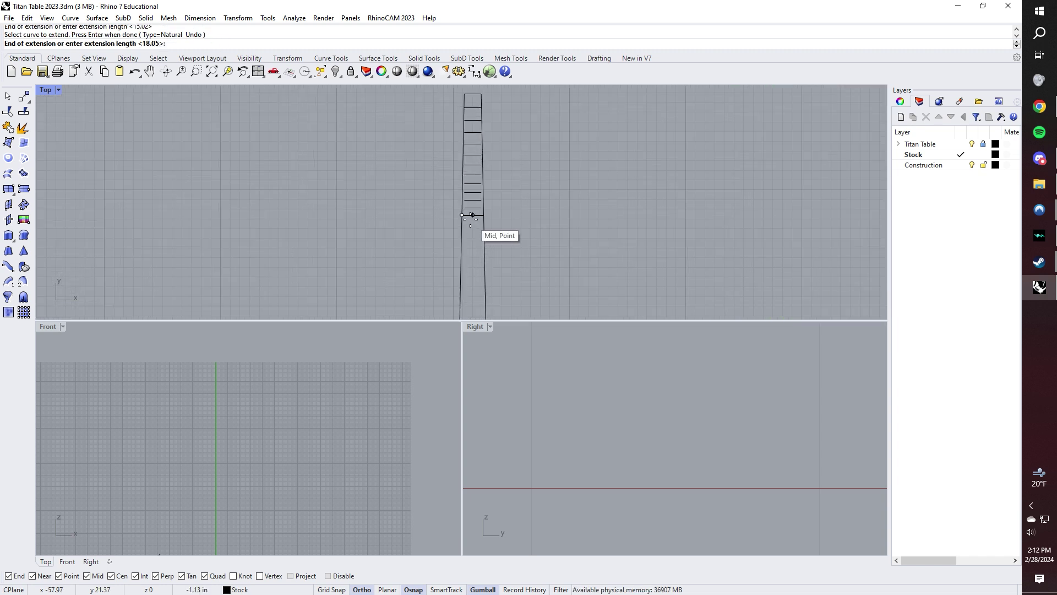
key(Escape)
Step: Delete the helper point at the midpoint of the twelfth fret line
scroll(511, 214, up, 2)
click(448, 221)
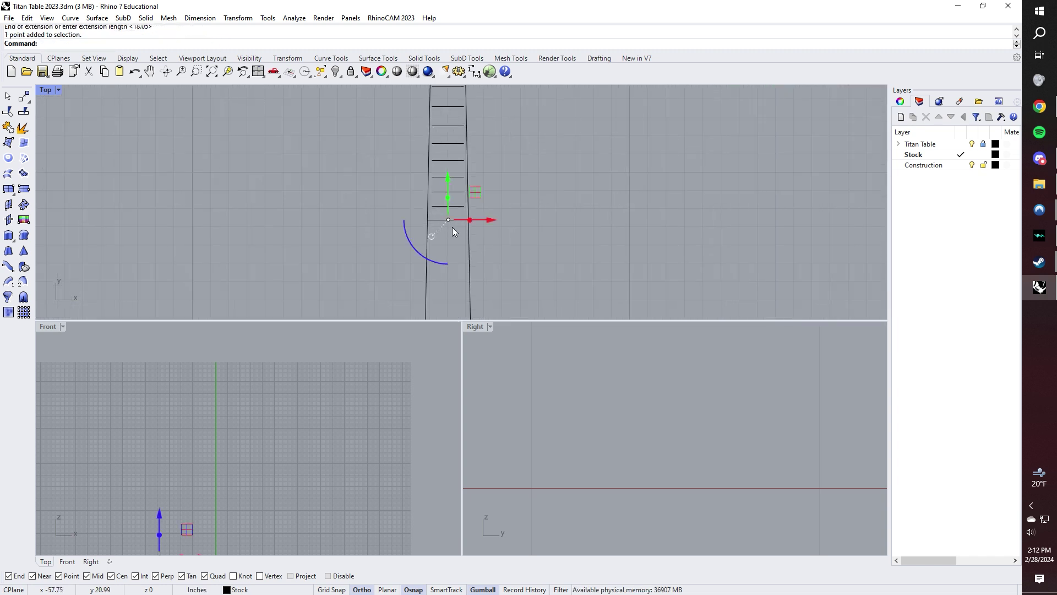
key(Delete)
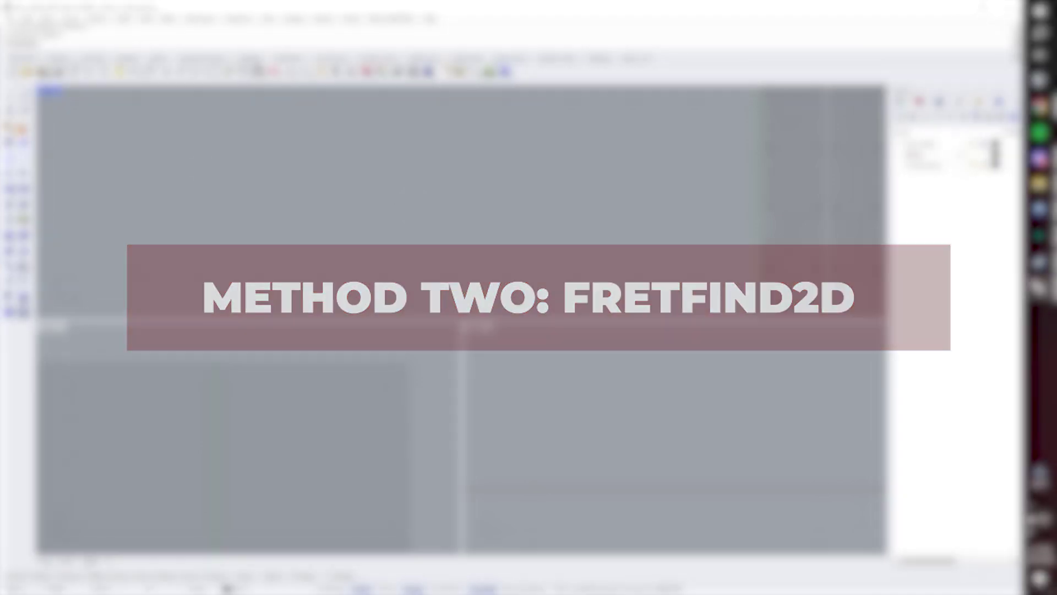
drag(0, 97, 368, 2)
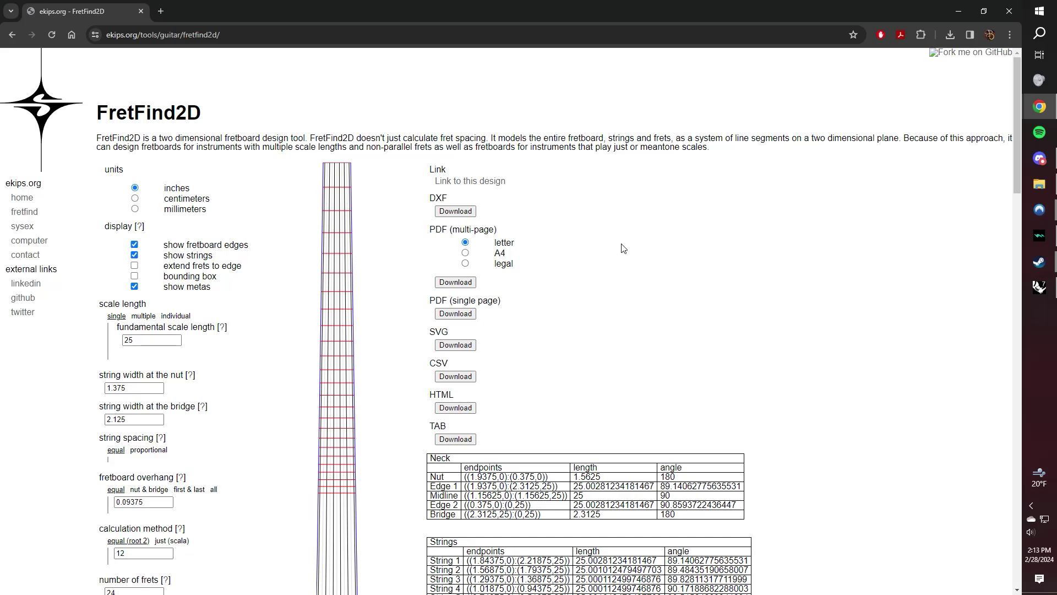
Step: Set the fretboard design's scale length mode in FretFind2D to multiple
scroll(599, 261, down, 2)
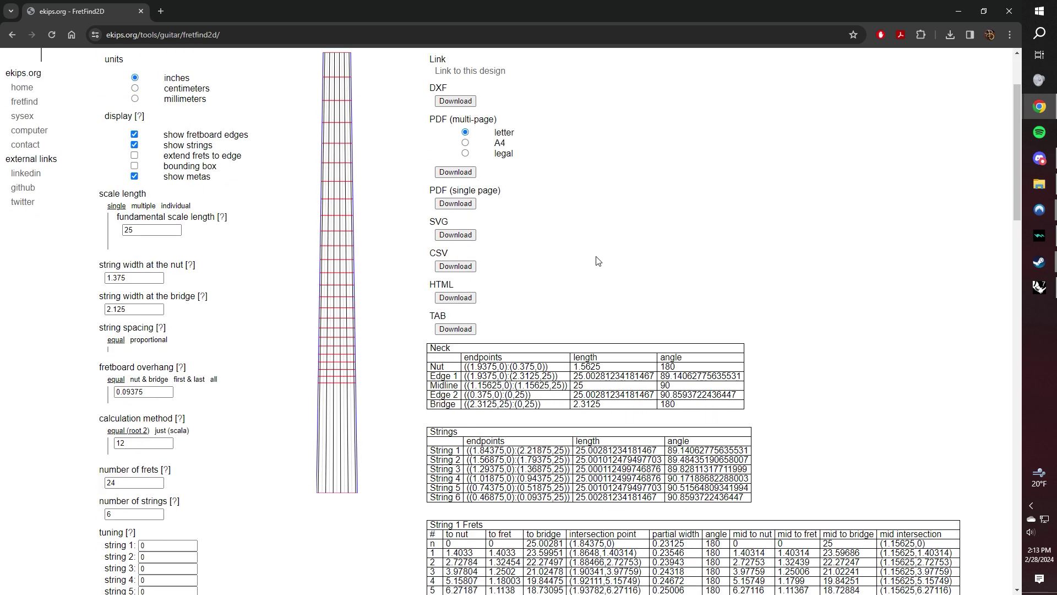
scroll(599, 261, up, 1)
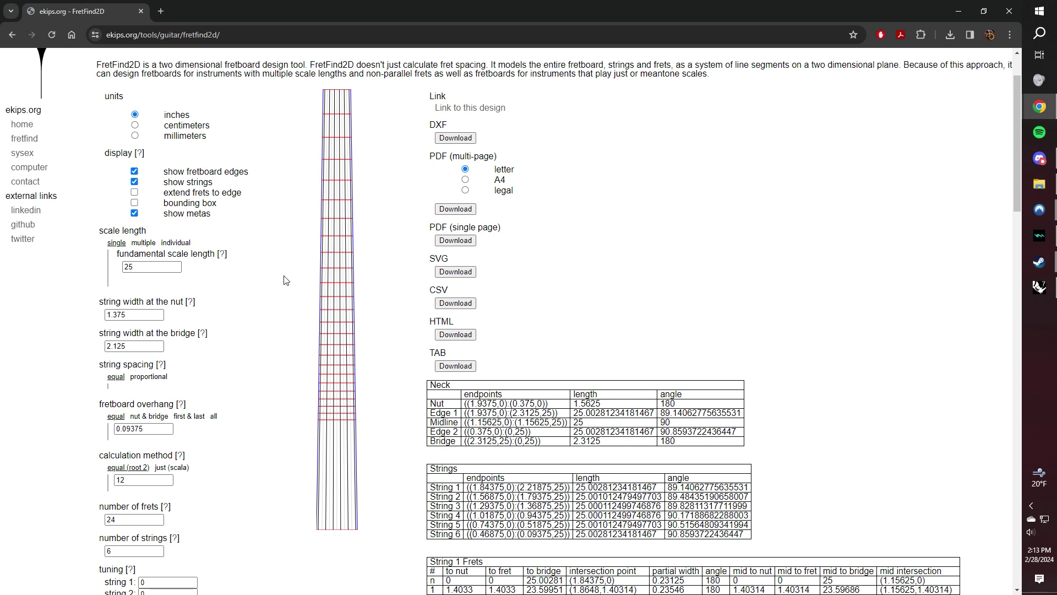
click(145, 242)
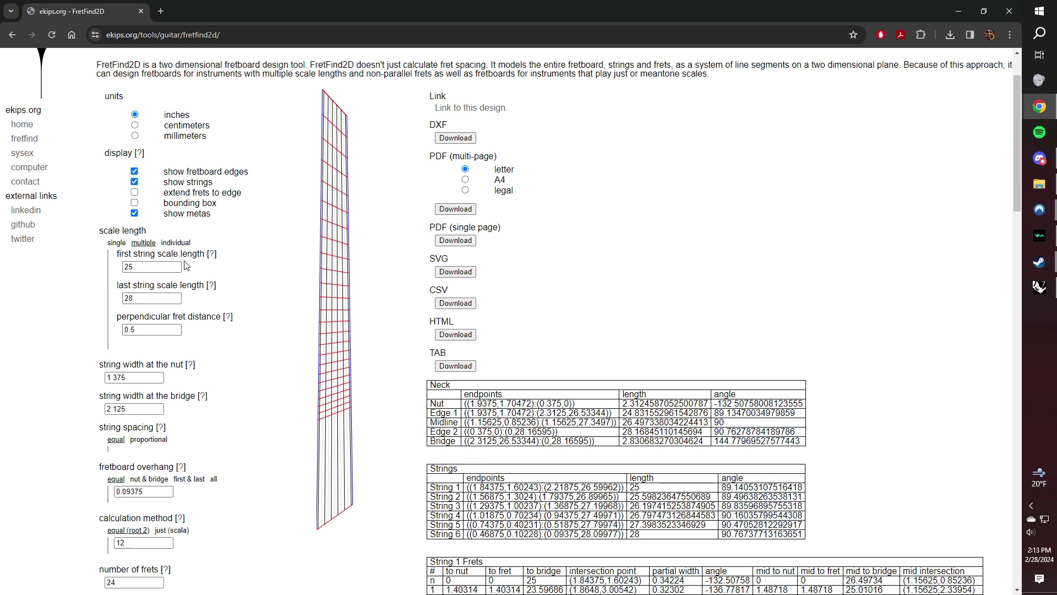
Step: Try the individual scale length mode and examine the String 1 fret table
click(177, 243)
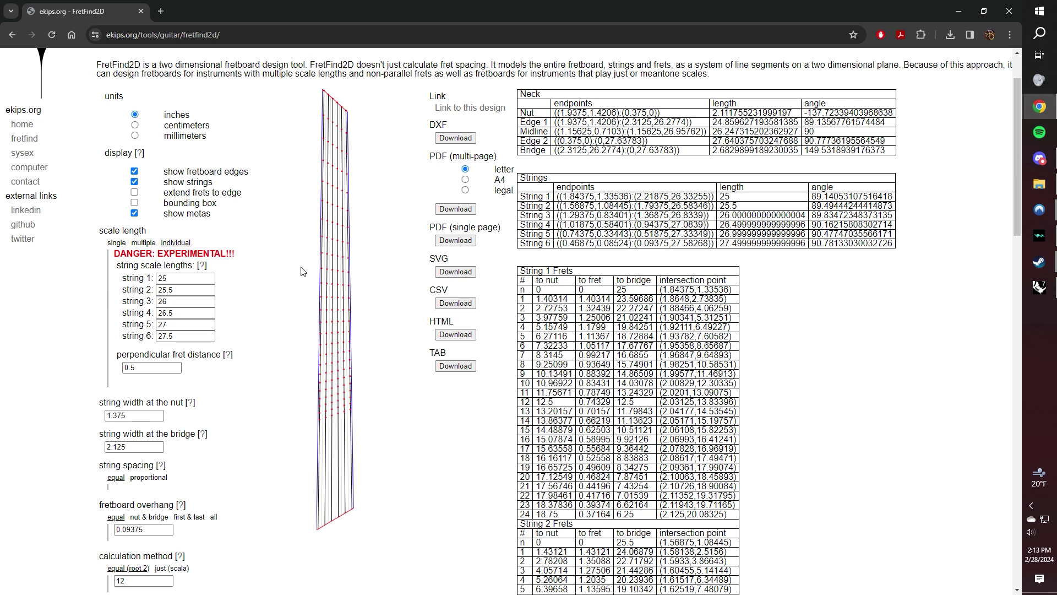
scroll(303, 272, up, 2)
scroll(303, 296, down, 3)
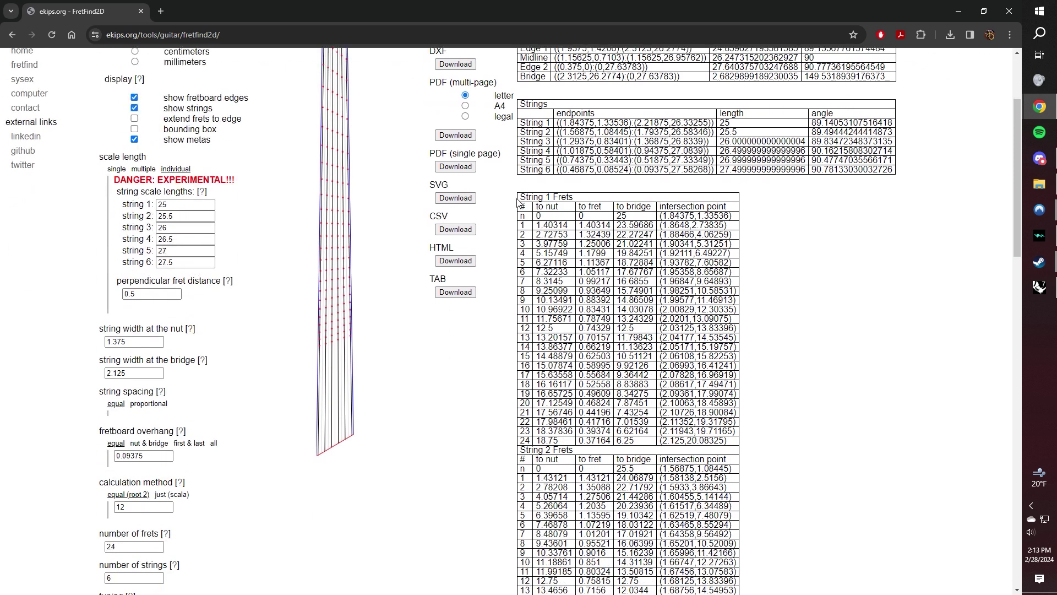
drag(518, 196, 671, 438)
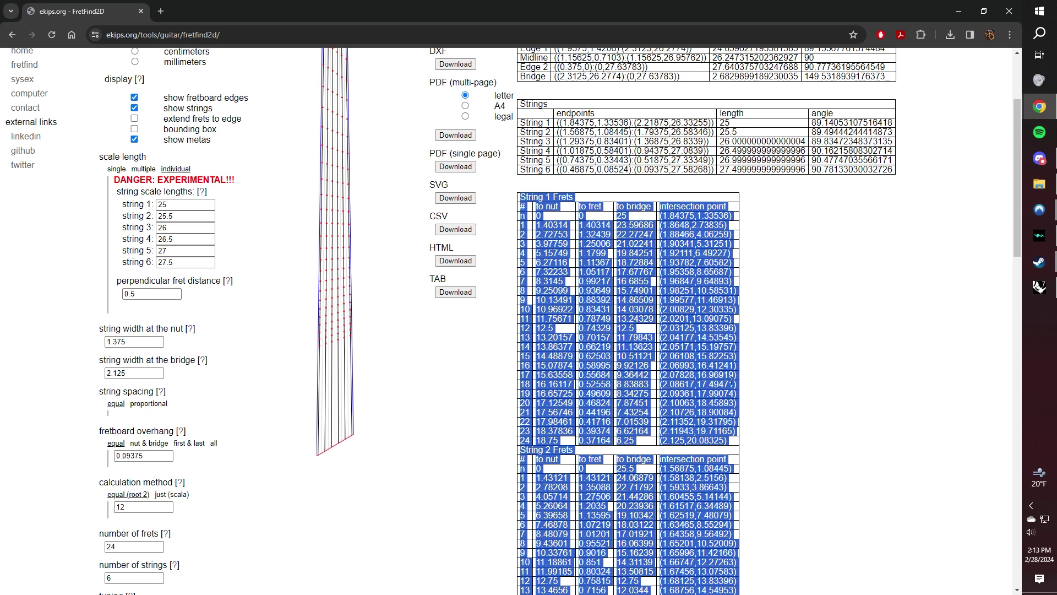
Step: Set the scale length mode to single and read the help note for the string width at the nut
click(117, 169)
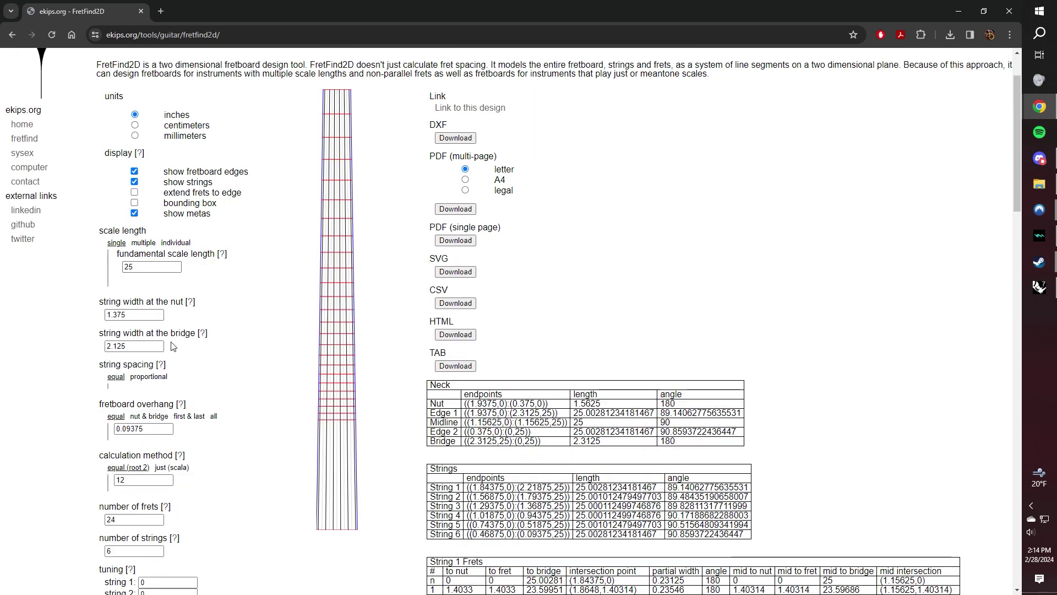
drag(98, 301, 213, 302)
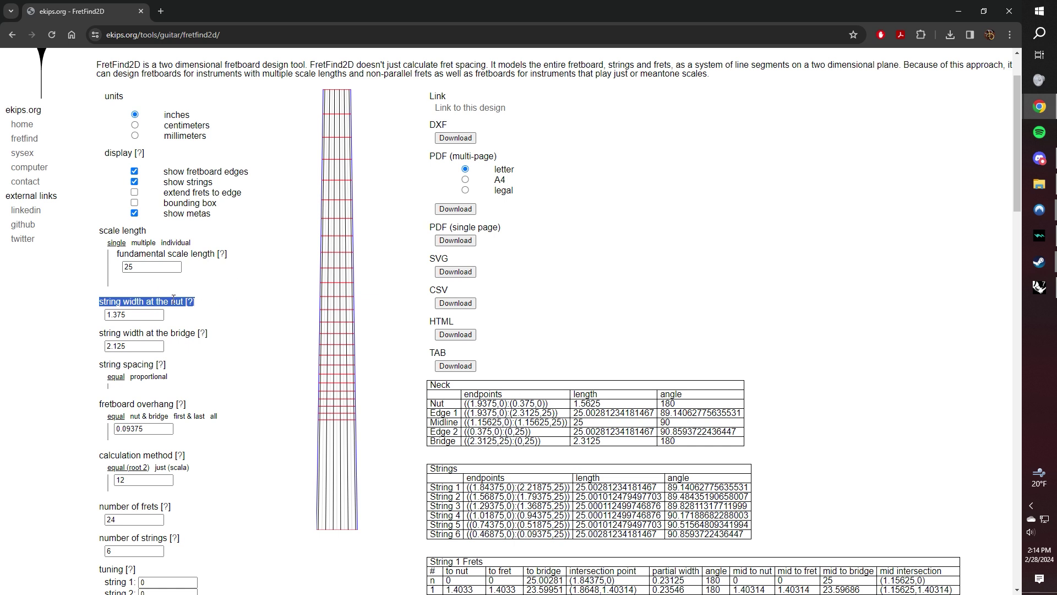
click(224, 300)
drag(99, 301, 175, 302)
click(190, 302)
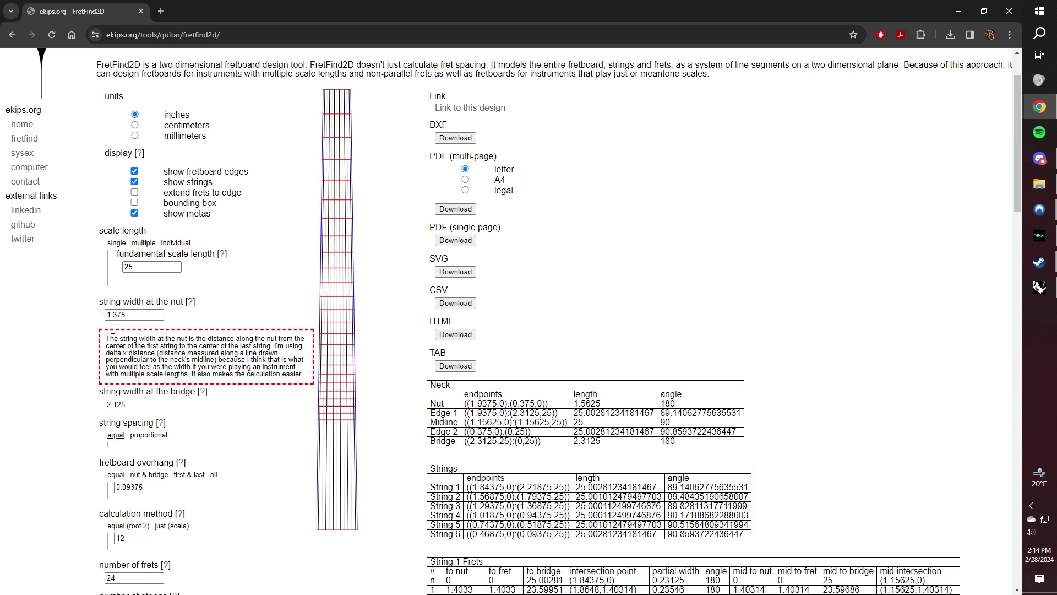
drag(107, 338, 303, 387)
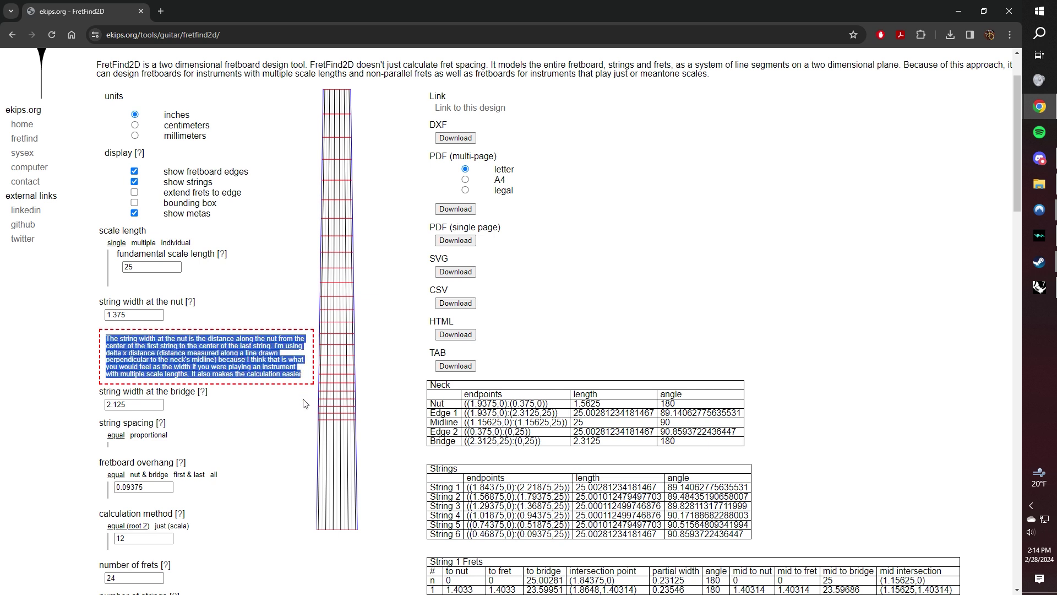
click(262, 437)
click(190, 301)
Step: Set the equal fretboard overhang to .125 inches
drag(147, 315, 98, 315)
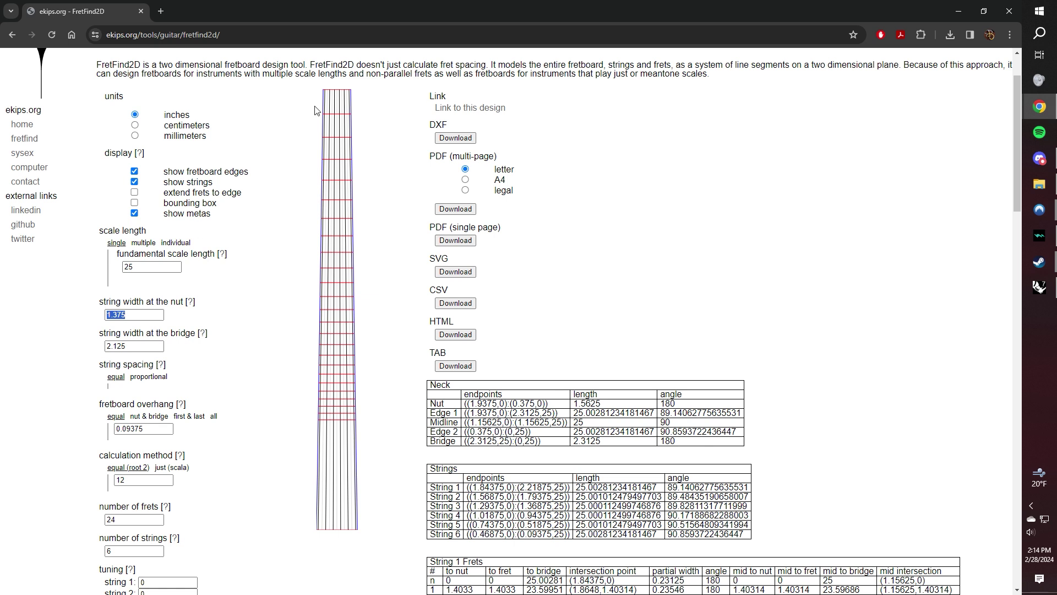
click(283, 336)
scroll(280, 337, down, 1)
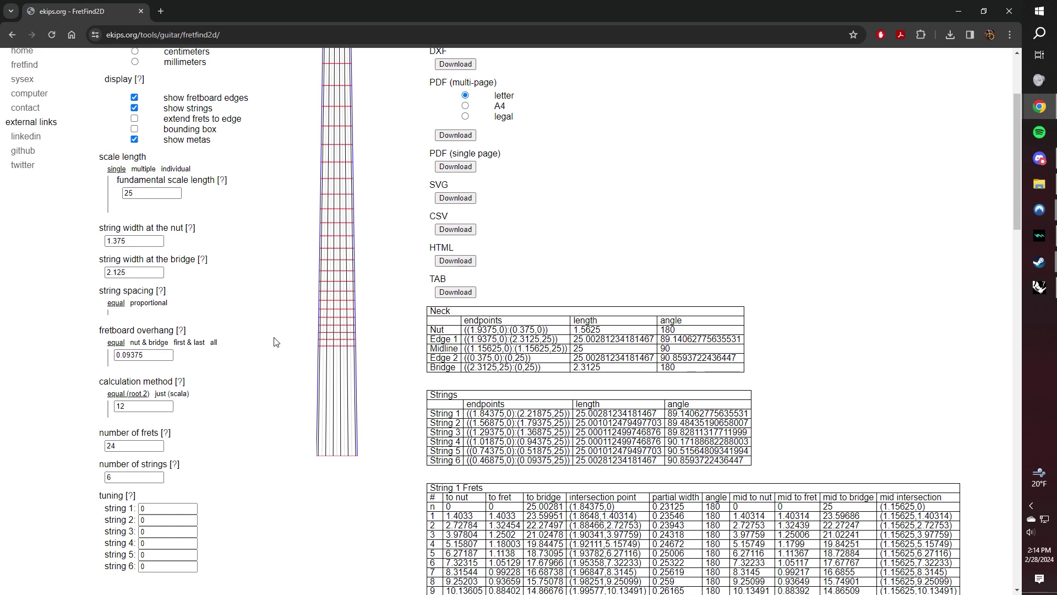
scroll(149, 341, up, 1)
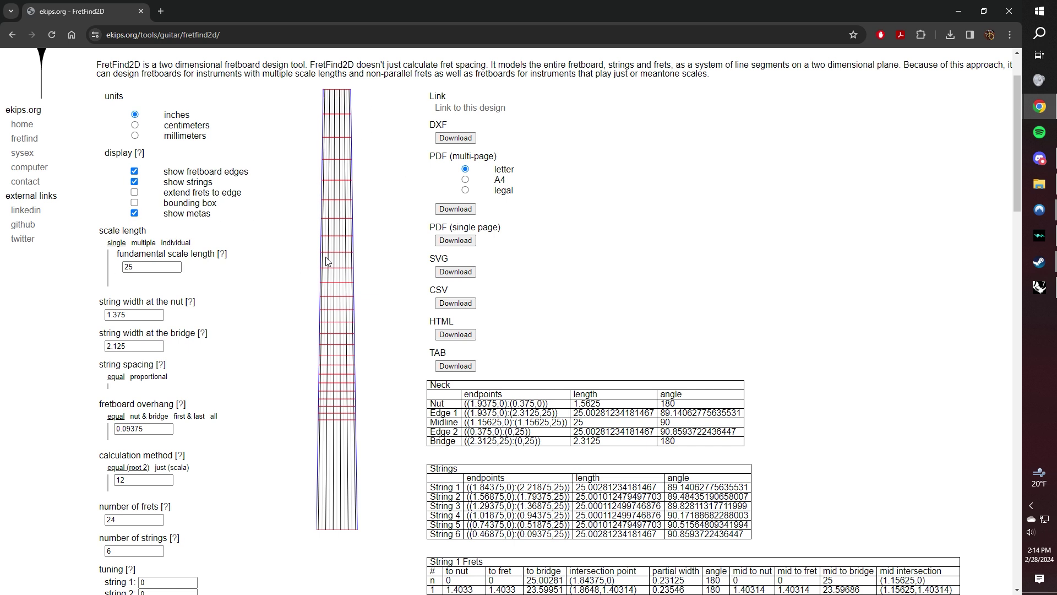
double_click(132, 316)
click(227, 440)
drag(99, 408, 185, 408)
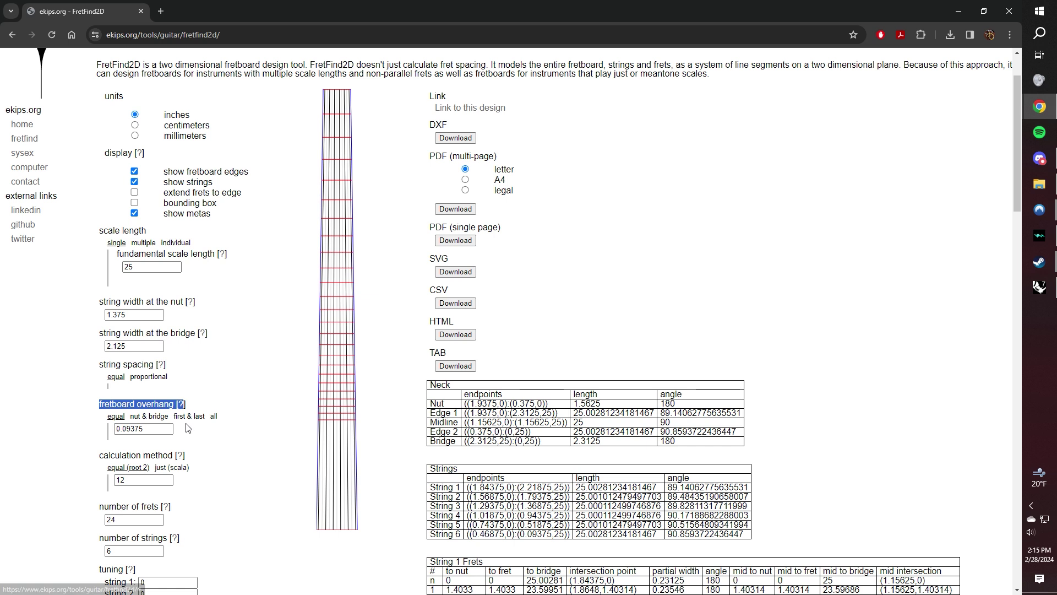
click(204, 451)
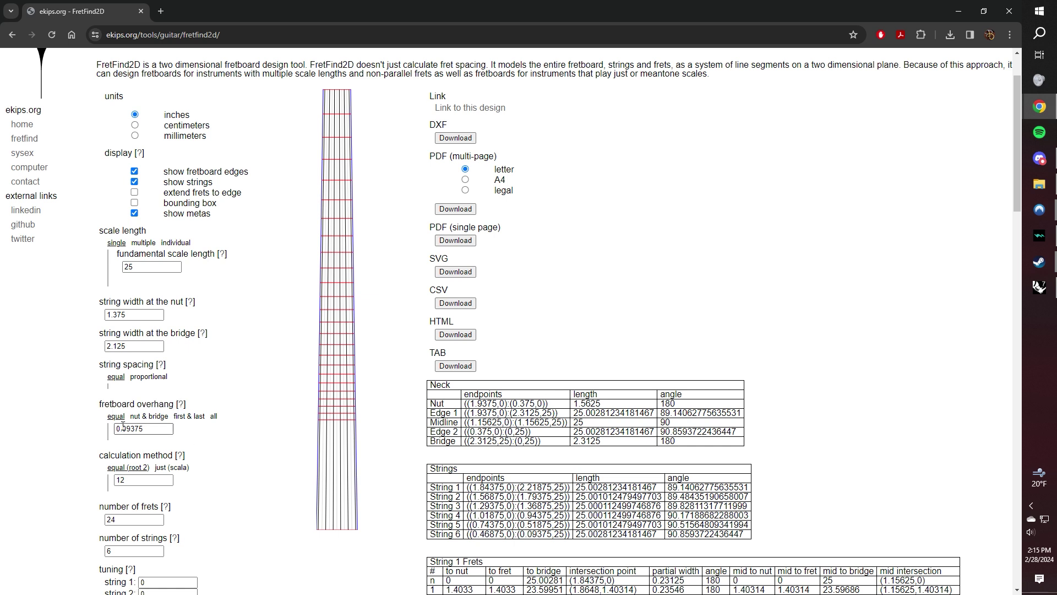
drag(155, 428, 108, 429)
key(BackSpace)
key(Return)
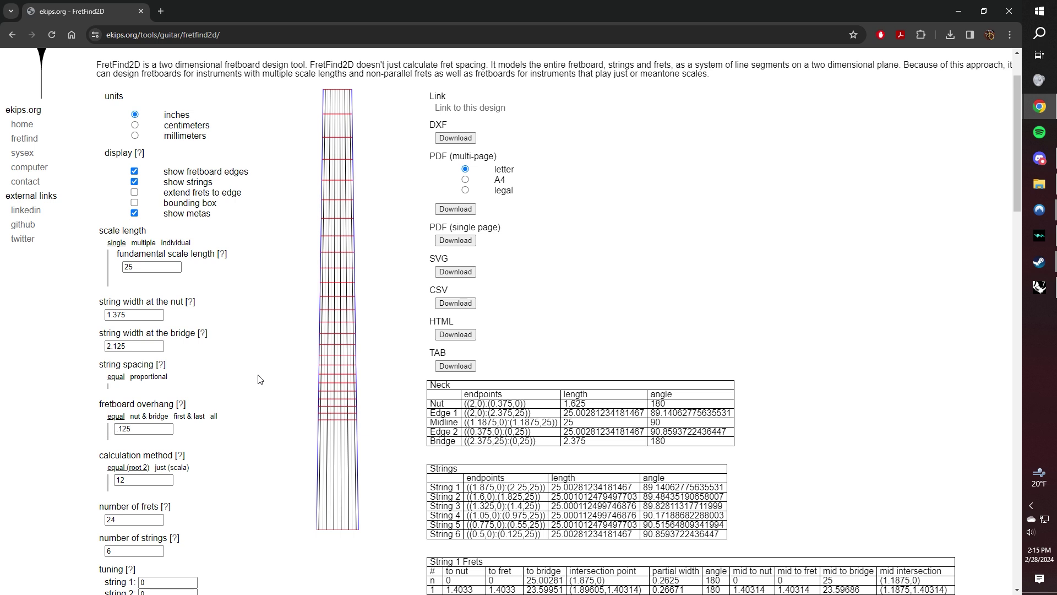
Step: Set the string width at the nut to 1.5 inches
drag(155, 314, 92, 335)
text(1.5)
triple_click(128, 429)
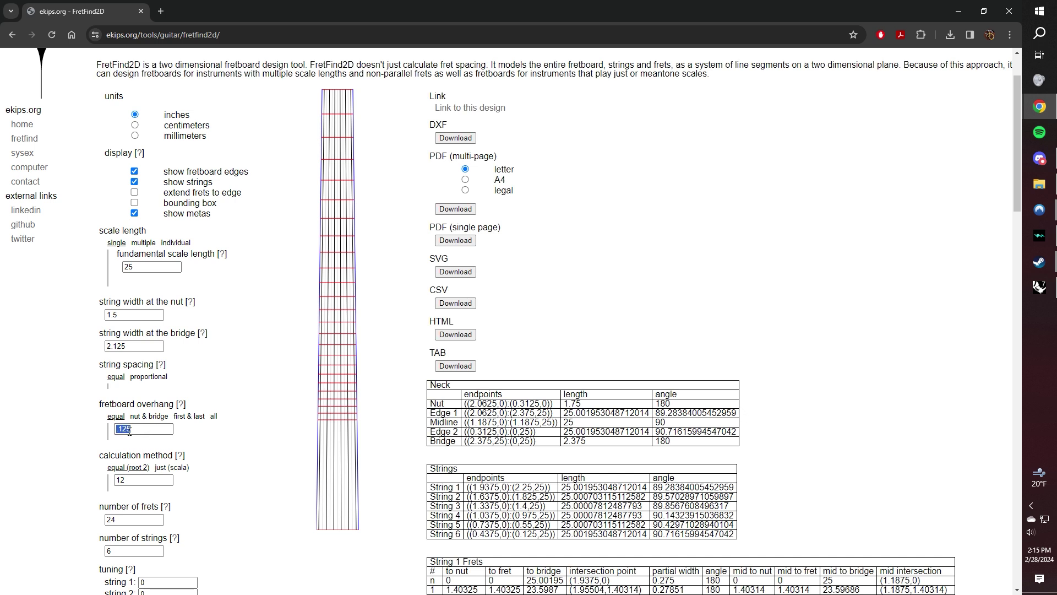
click(225, 366)
click(124, 314)
scroll(117, 275, down, 1)
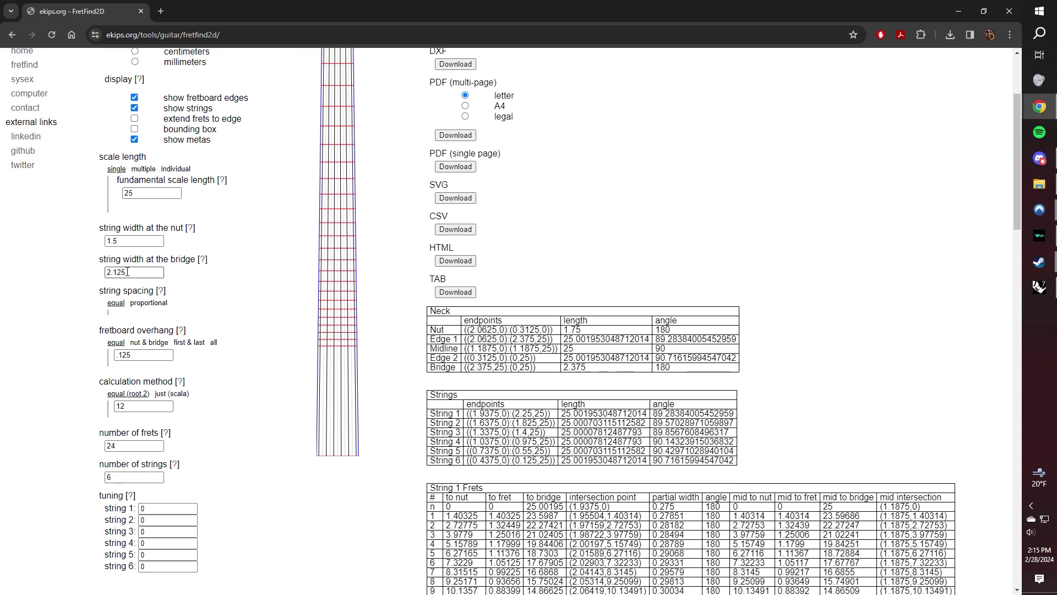
Step: Set the string width at the bridge to 2.08 inches
drag(127, 271, 98, 275)
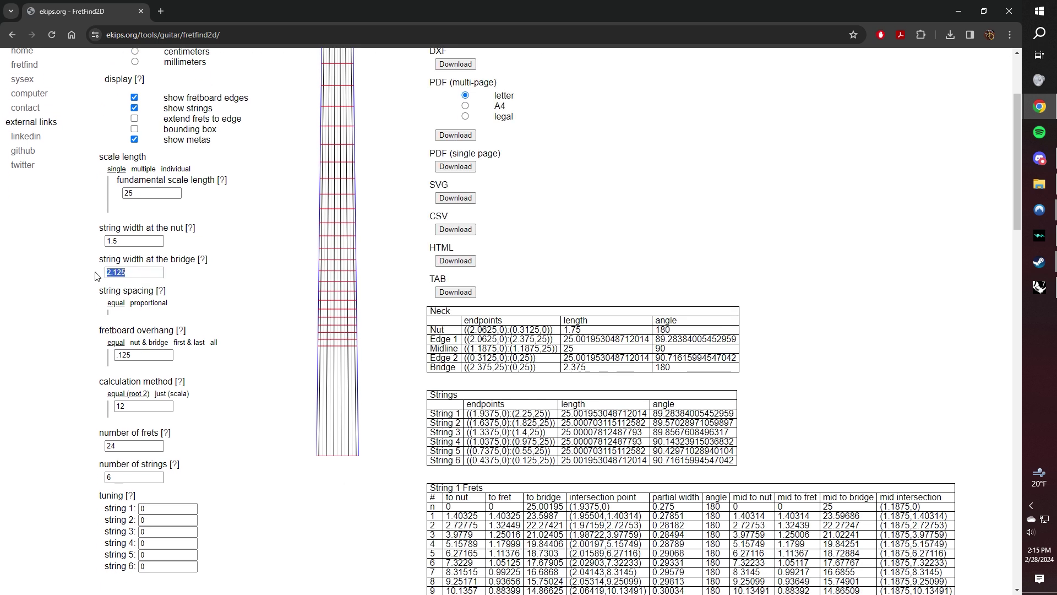
click(135, 287)
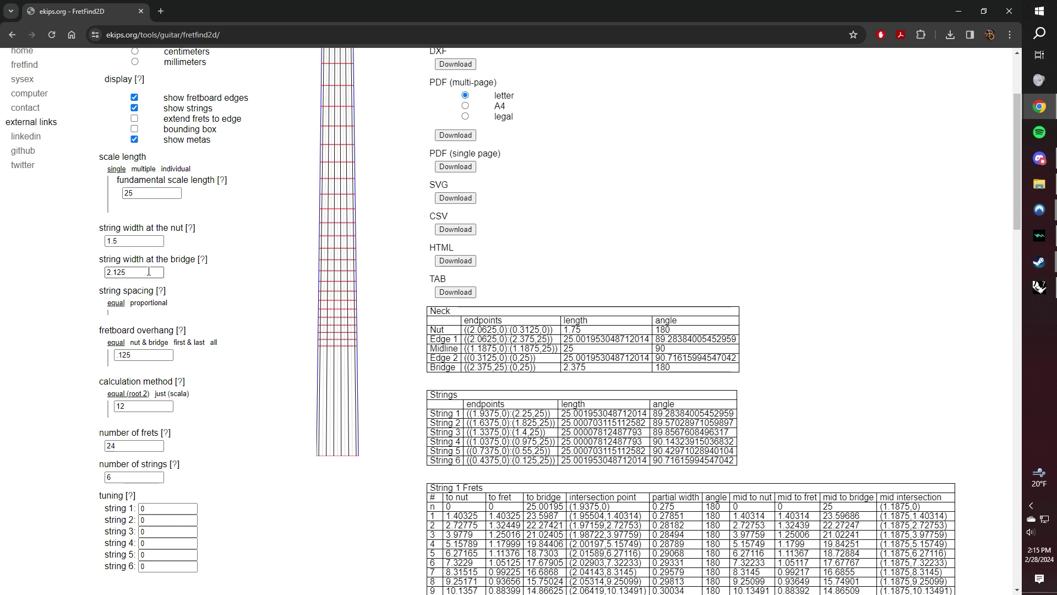
scroll(149, 272, up, 3)
scroll(142, 270, down, 3)
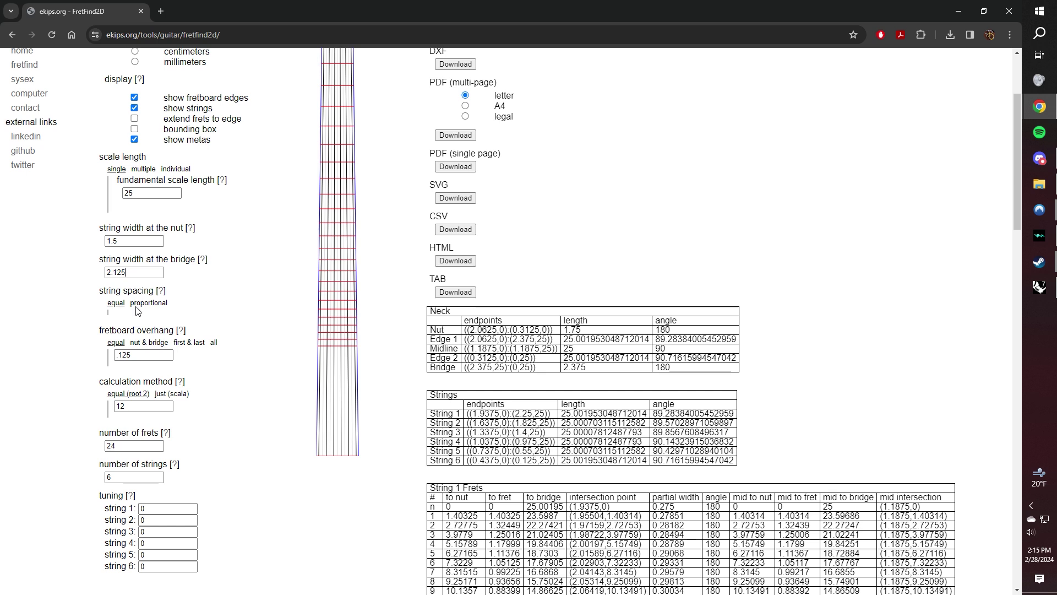
double_click(140, 270)
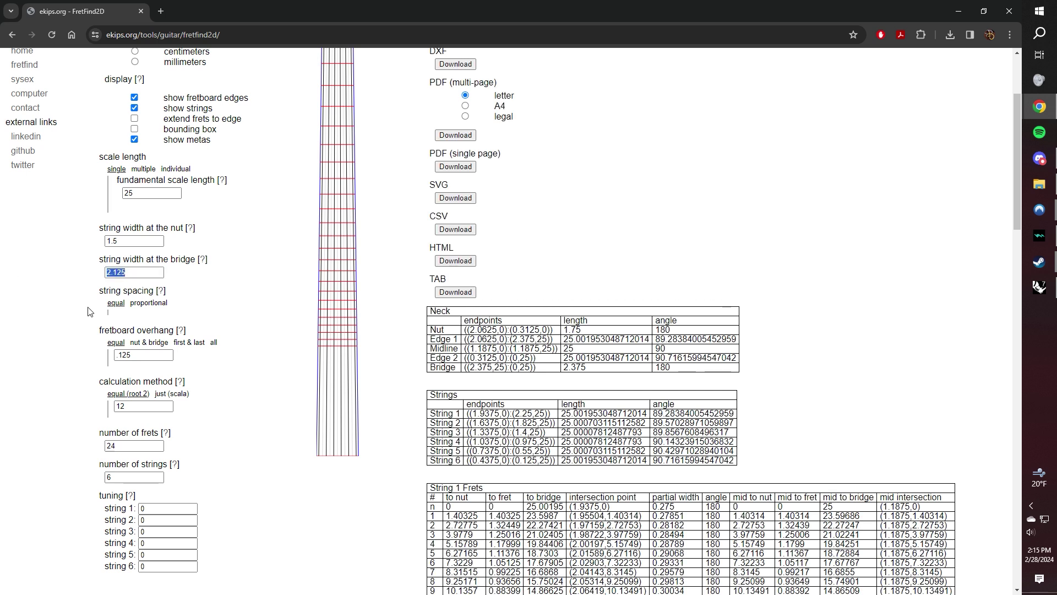
text(2.08)
Step: Set the string width at the nut to 1.4 inches
click(130, 242)
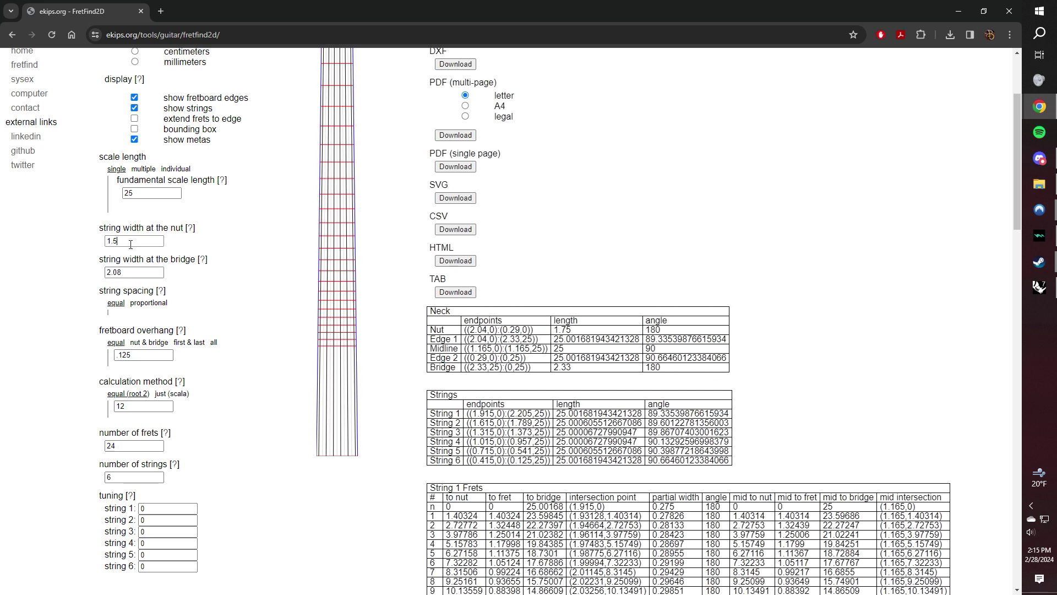
scroll(206, 358, up, 1)
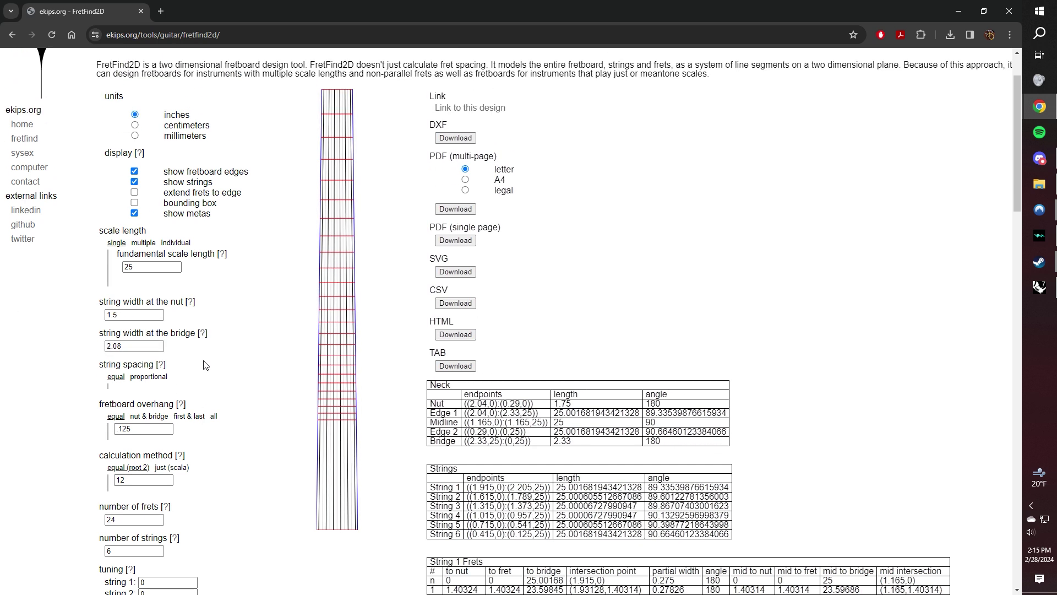
double_click(113, 314)
text(1.4)
click(164, 267)
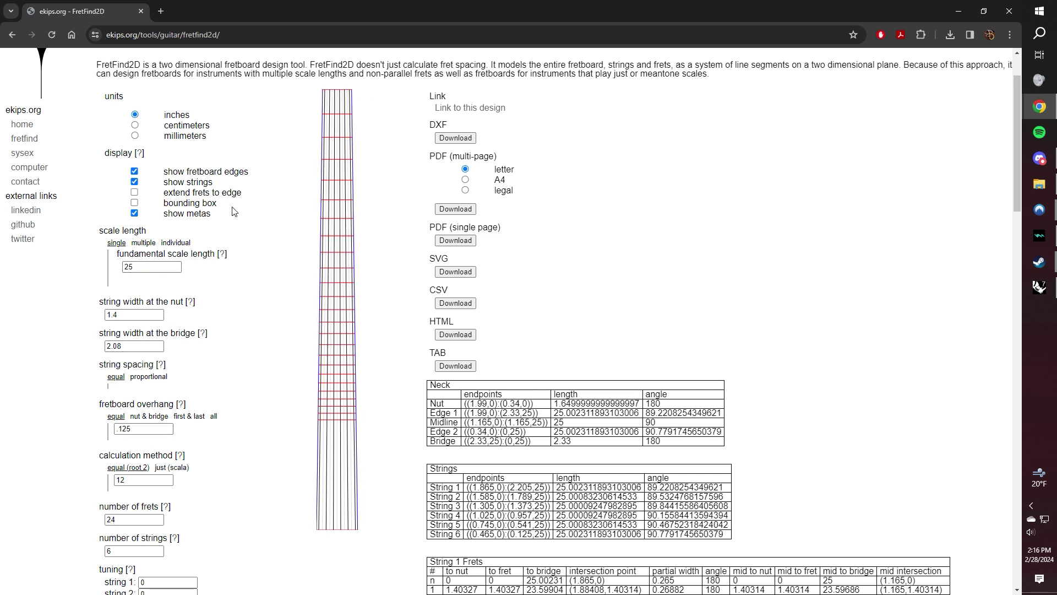
Step: Set the number of frets to 25
scroll(131, 394, down, 1)
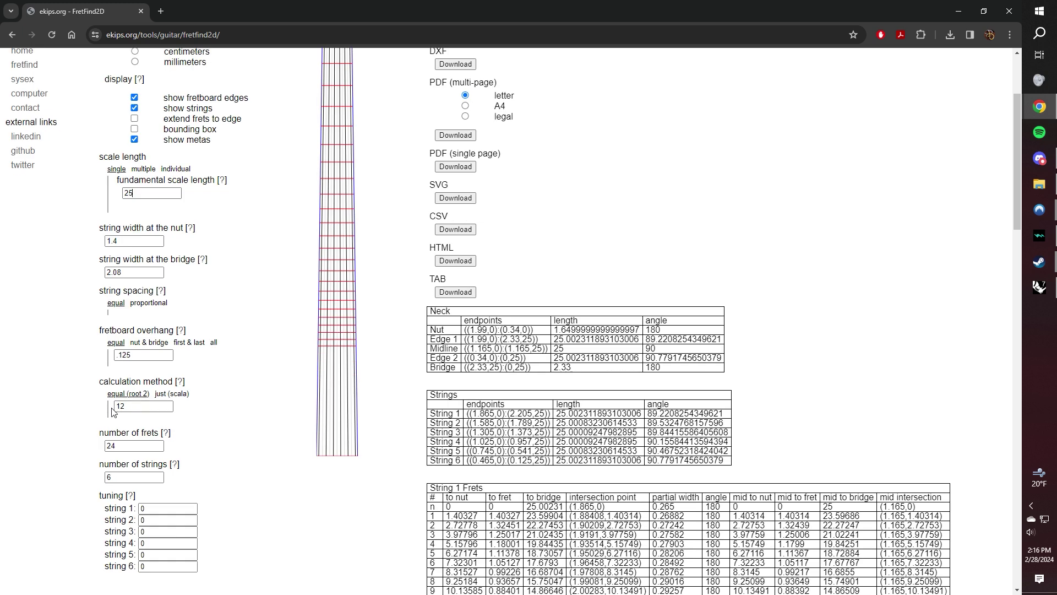
click(180, 382)
scroll(217, 380, down, 2)
drag(122, 299, 78, 299)
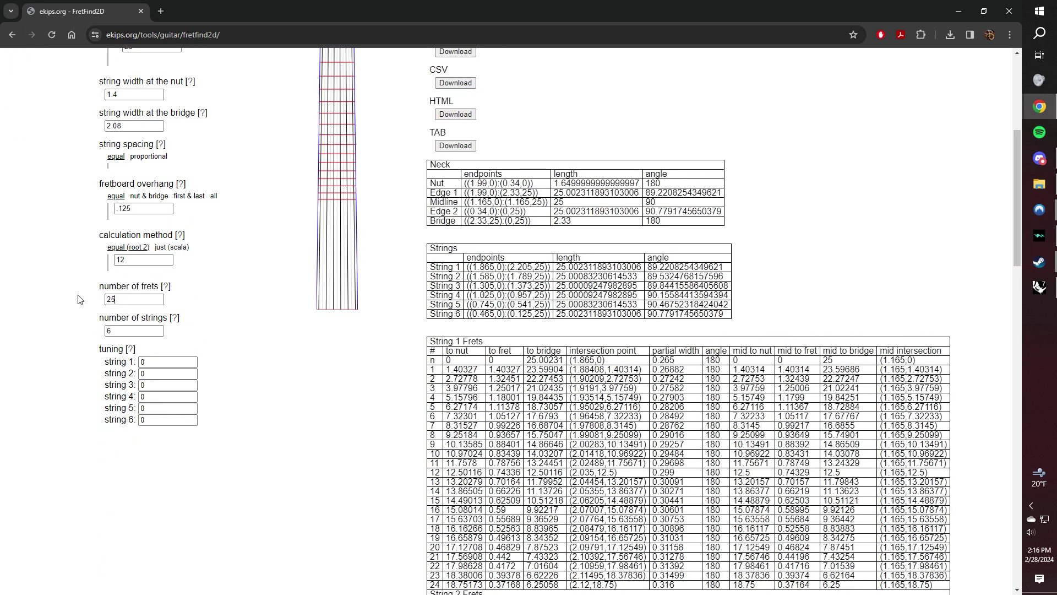
Step: Try 12 as the number of strings and restore it to 6
scroll(79, 295, up, 2)
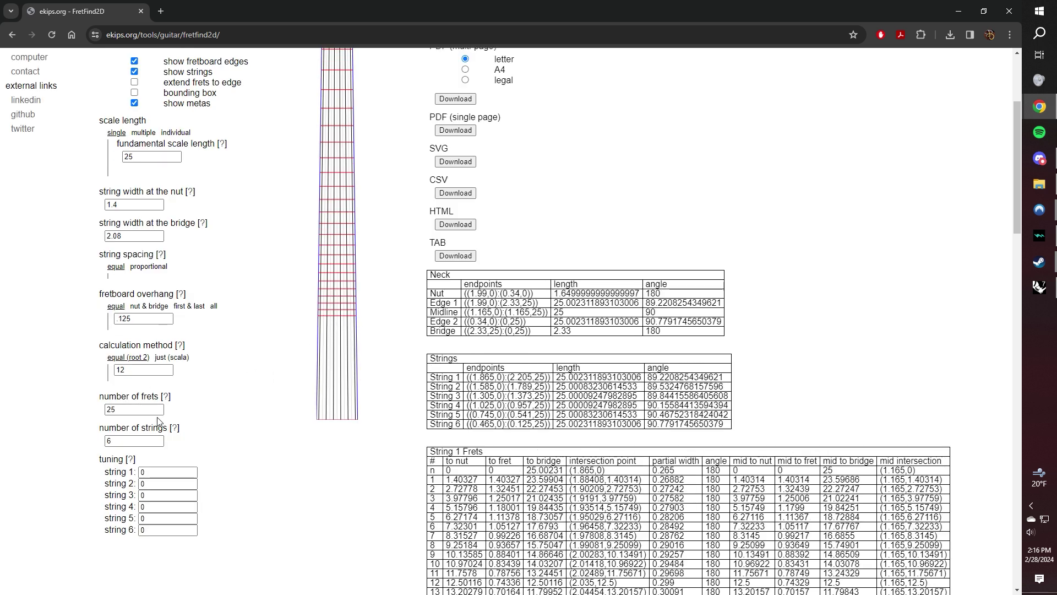
drag(133, 440, 34, 440)
text(12)
drag(121, 440, 75, 443)
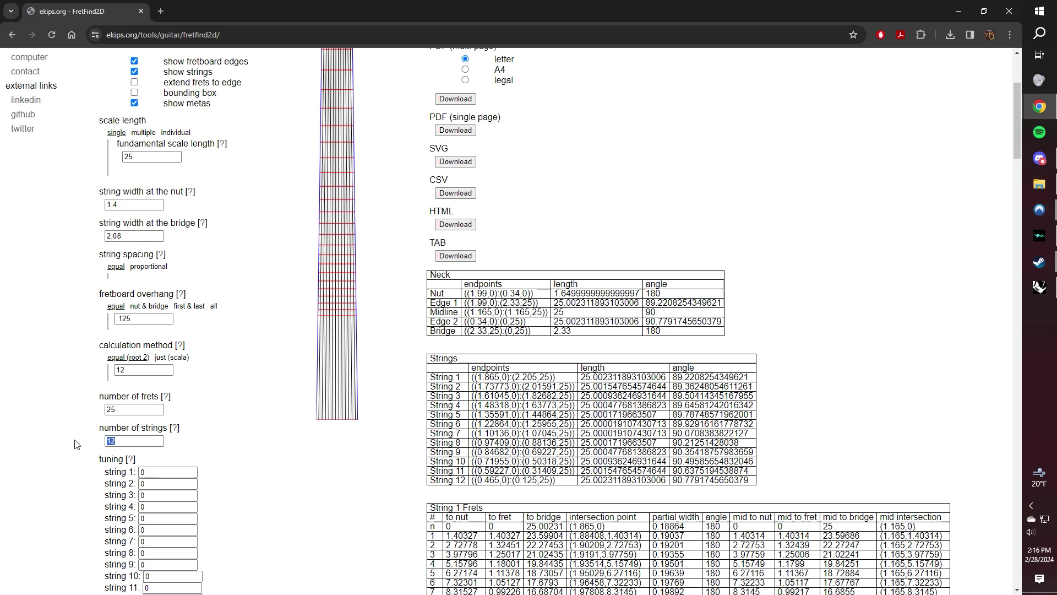
text(6)
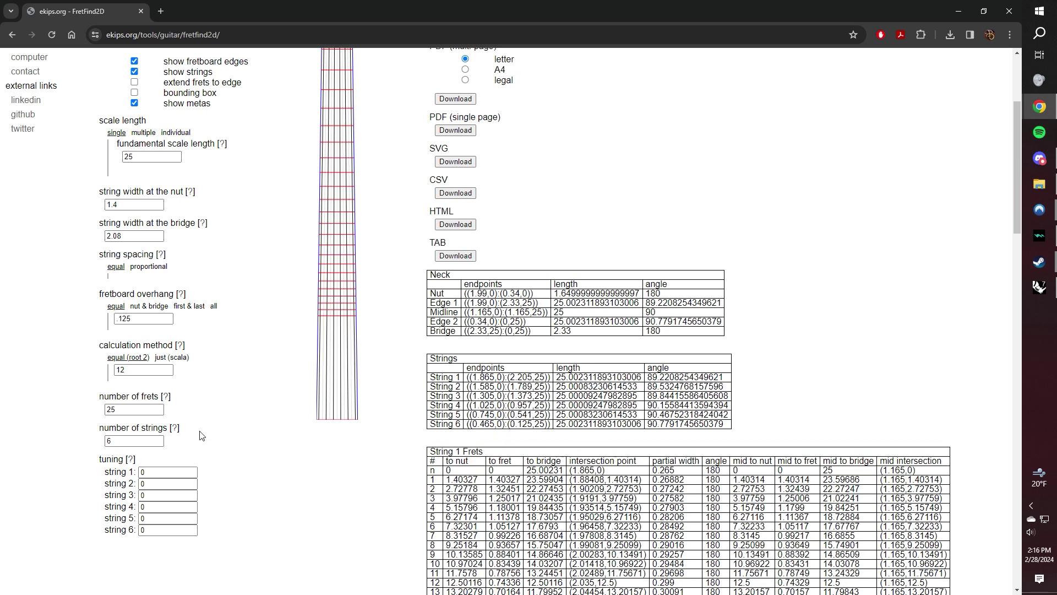
Step: Try proportional string spacing on the fretboard and restore equal spacing
scroll(203, 463, up, 1)
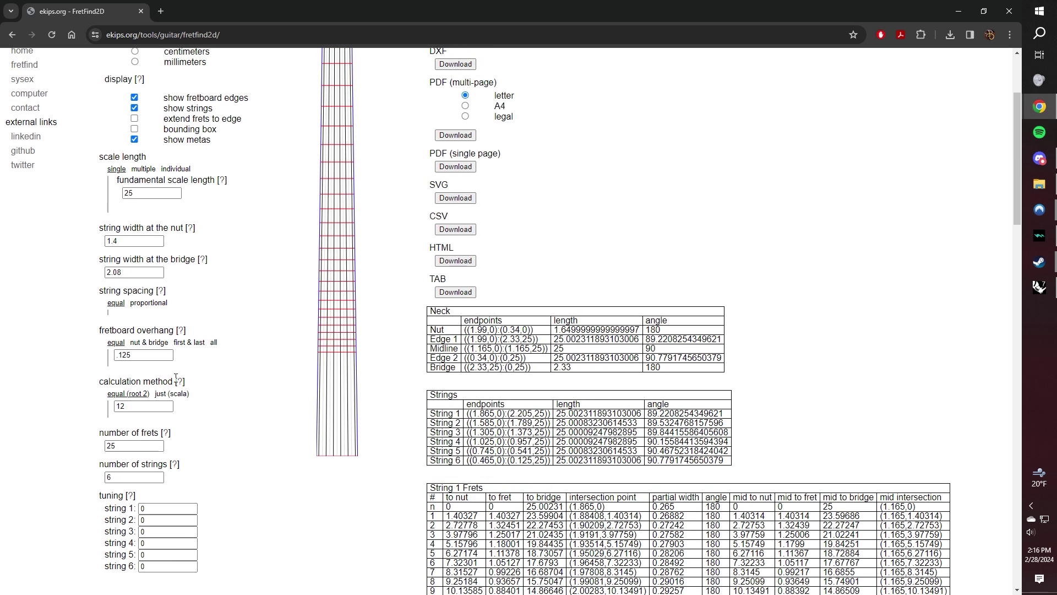
scroll(137, 385, up, 4)
scroll(123, 413, down, 3)
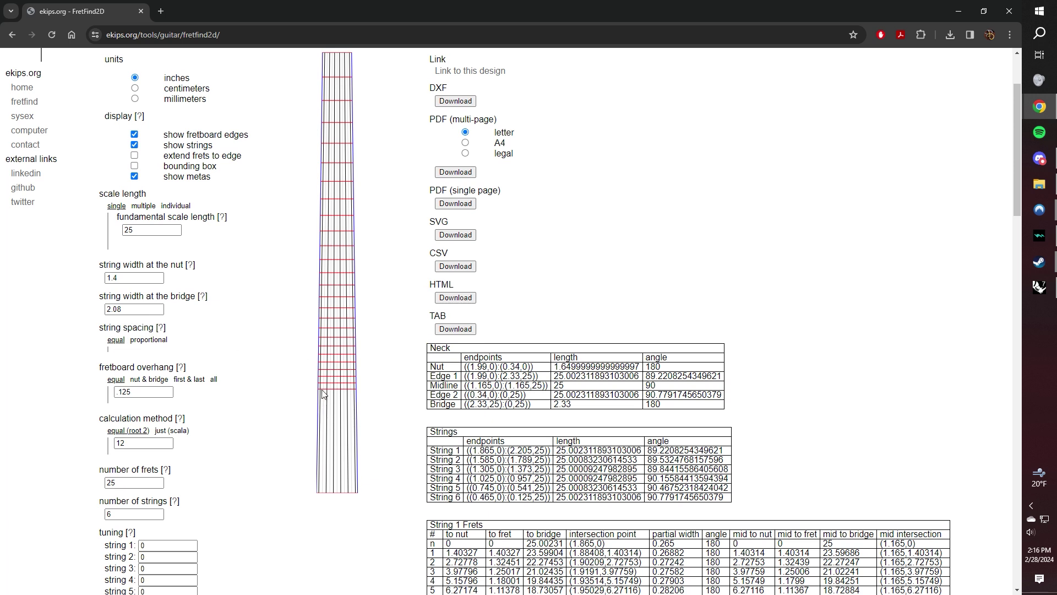
scroll(314, 491, up, 2)
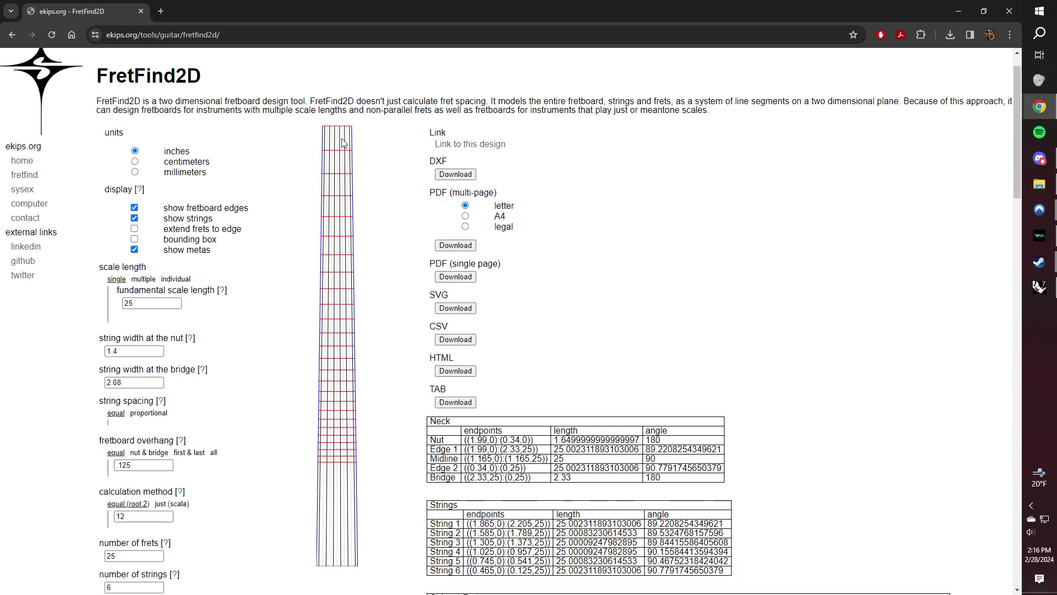
scroll(220, 353, down, 2)
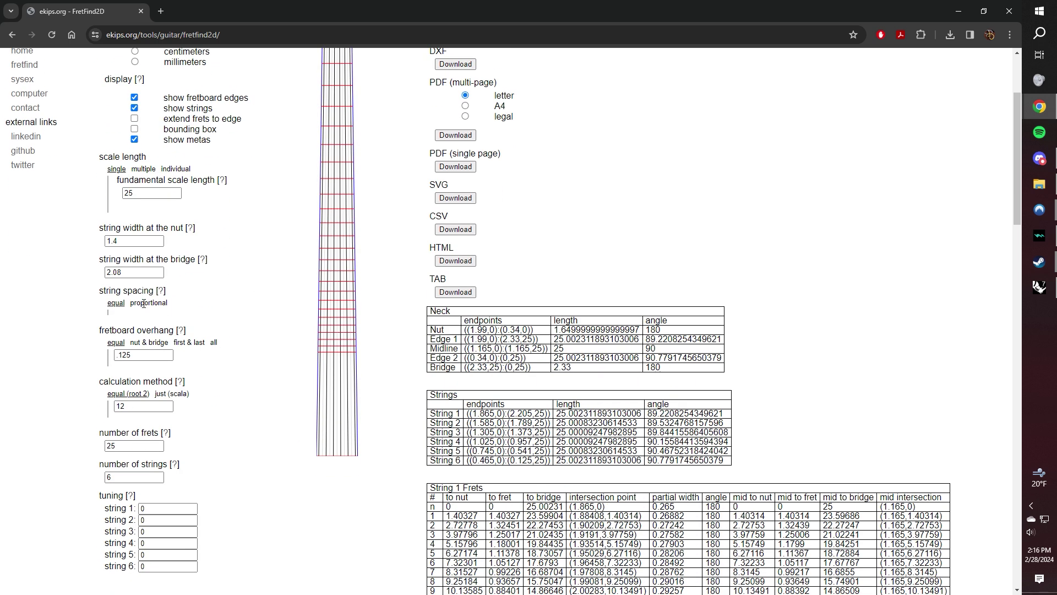
click(143, 303)
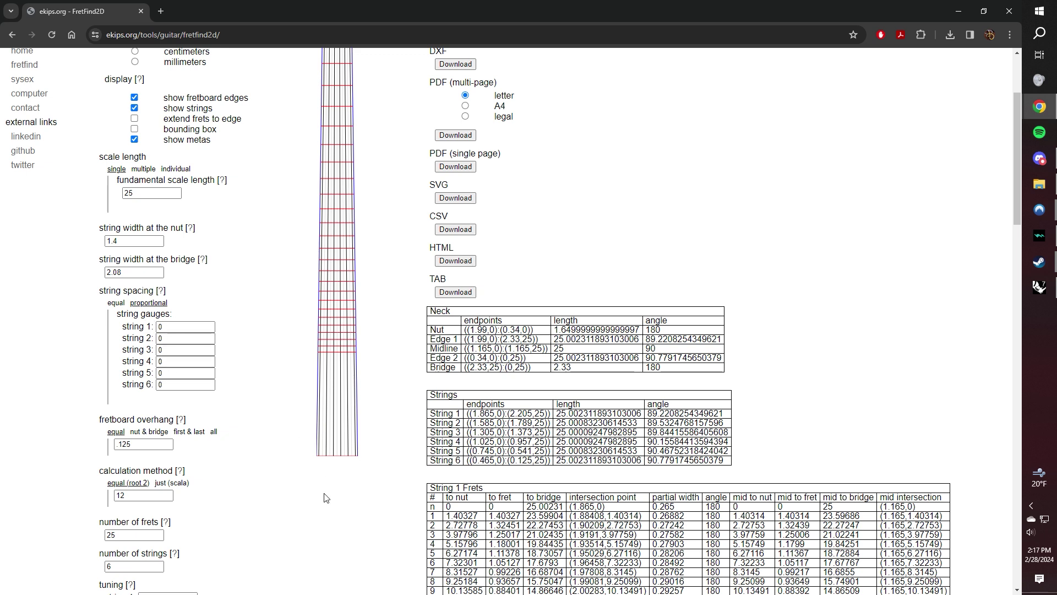
scroll(334, 216, up, 2)
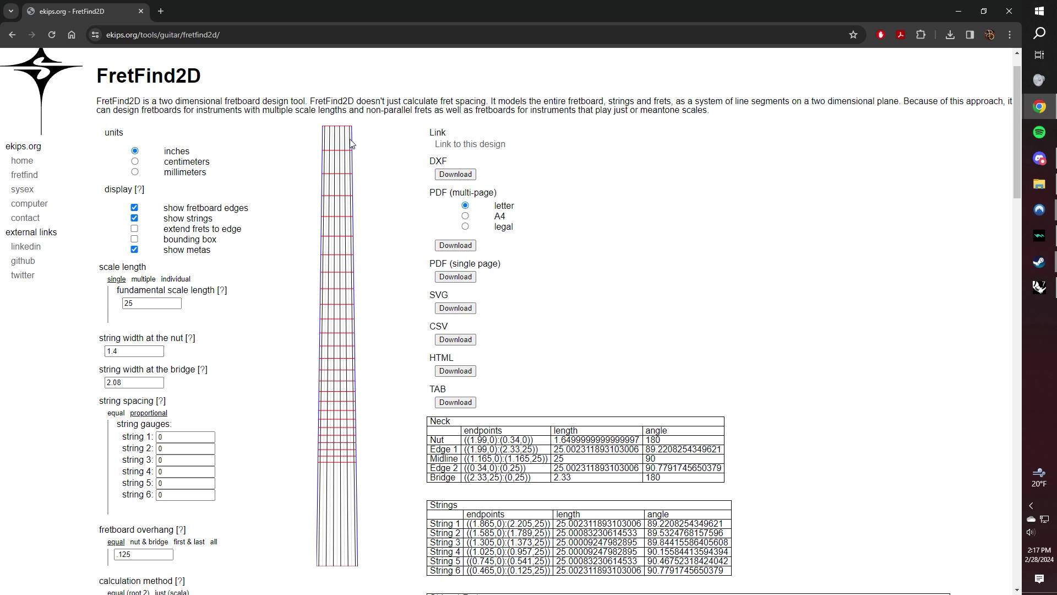
scroll(254, 411, down, 2)
click(116, 302)
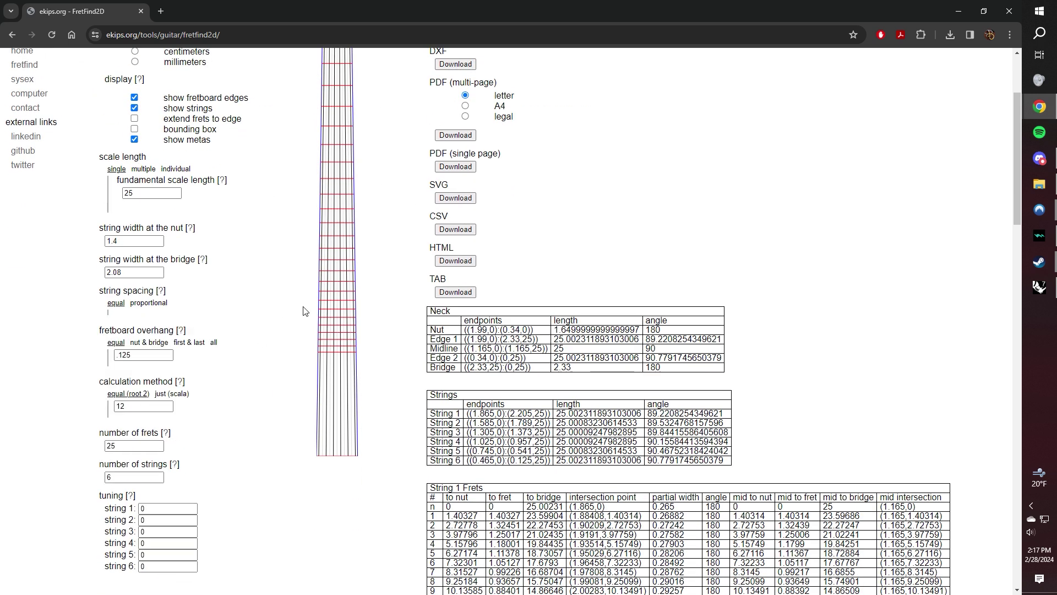
Step: Download the fretboard design as a DXF file and switch to Rhino
scroll(303, 311, up, 3)
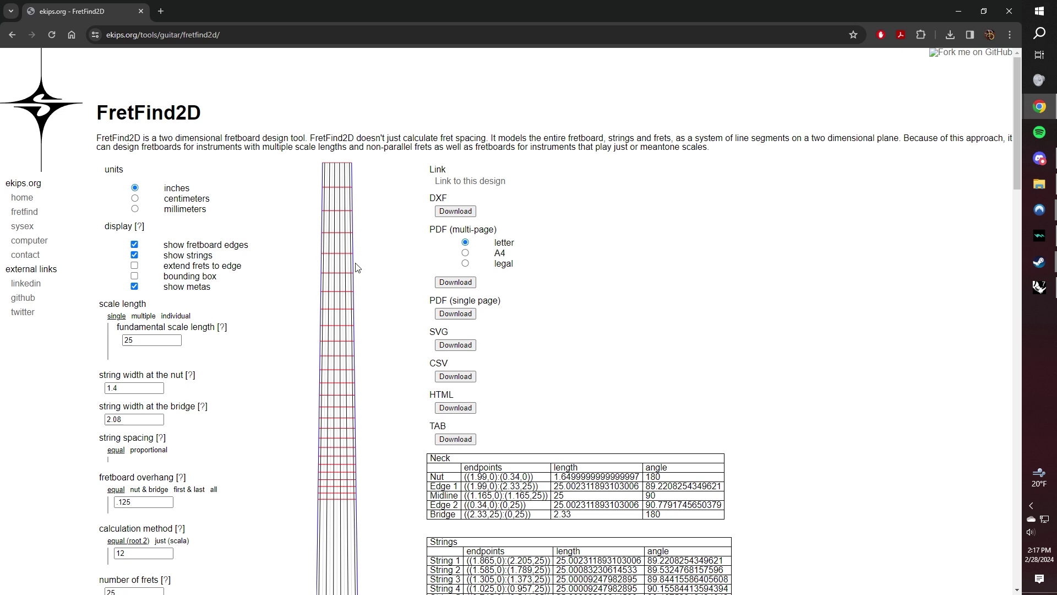
scroll(325, 289, down, 2)
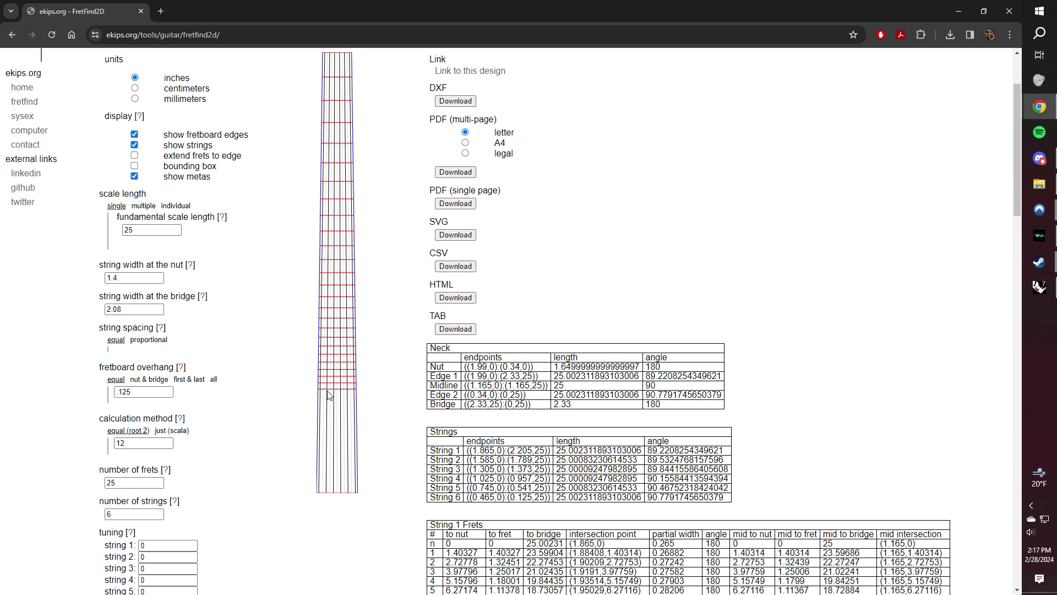
scroll(338, 185, up, 2)
scroll(340, 181, down, 1)
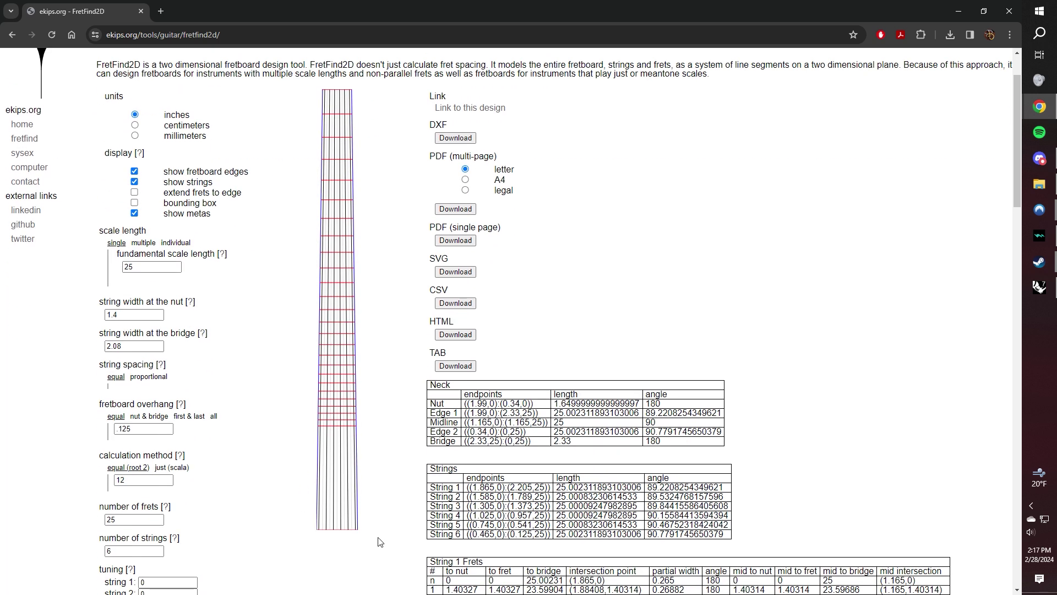
click(455, 137)
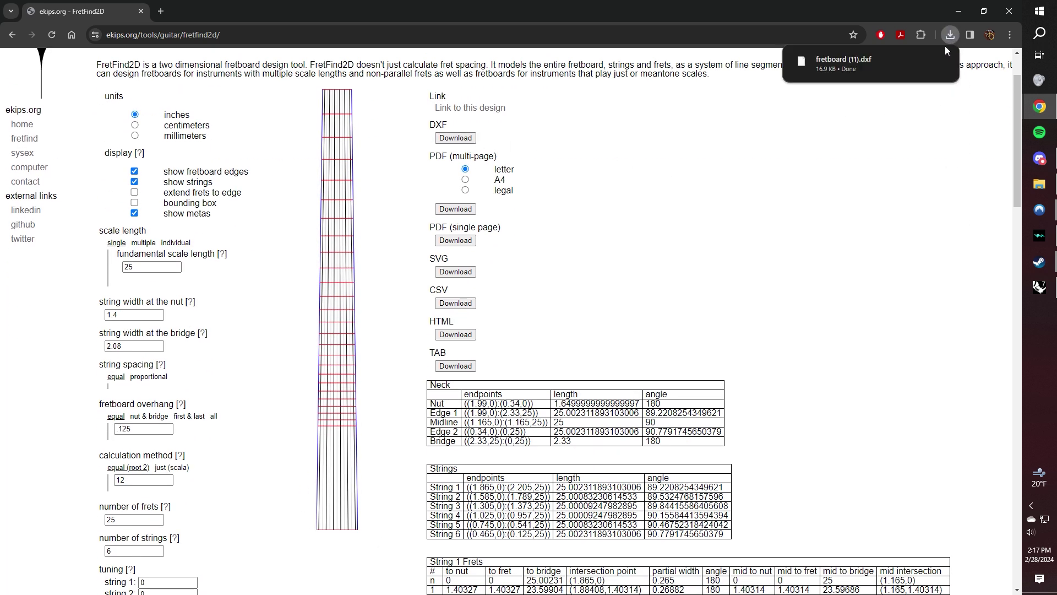
drag(640, 5, 0, 198)
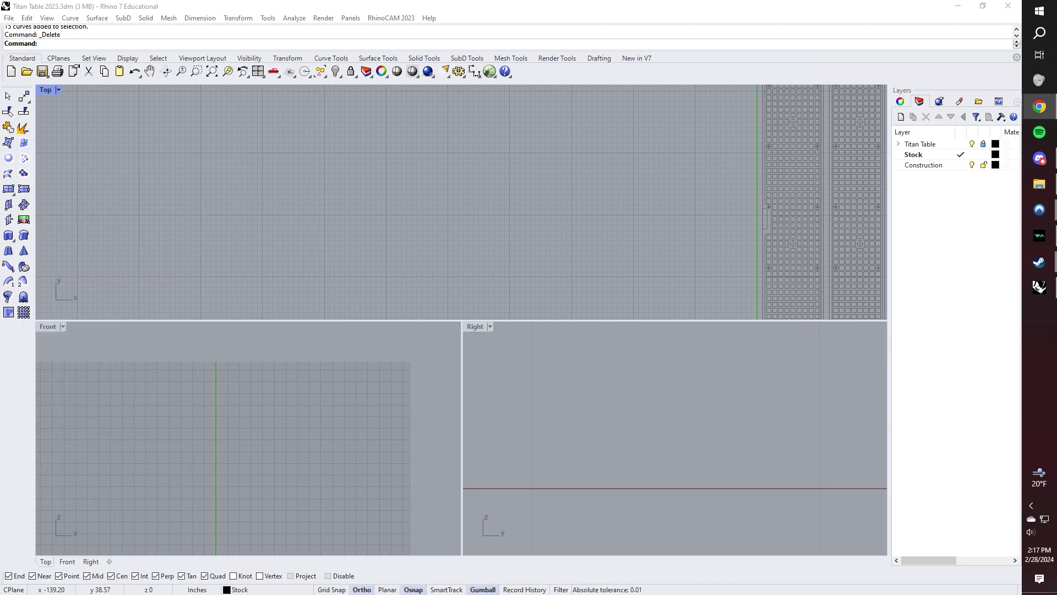
Step: Import the downloaded fretboard DXF into the open model with inches as model and layout units, skipping the missing image files
drag(0, 82, 348, 184)
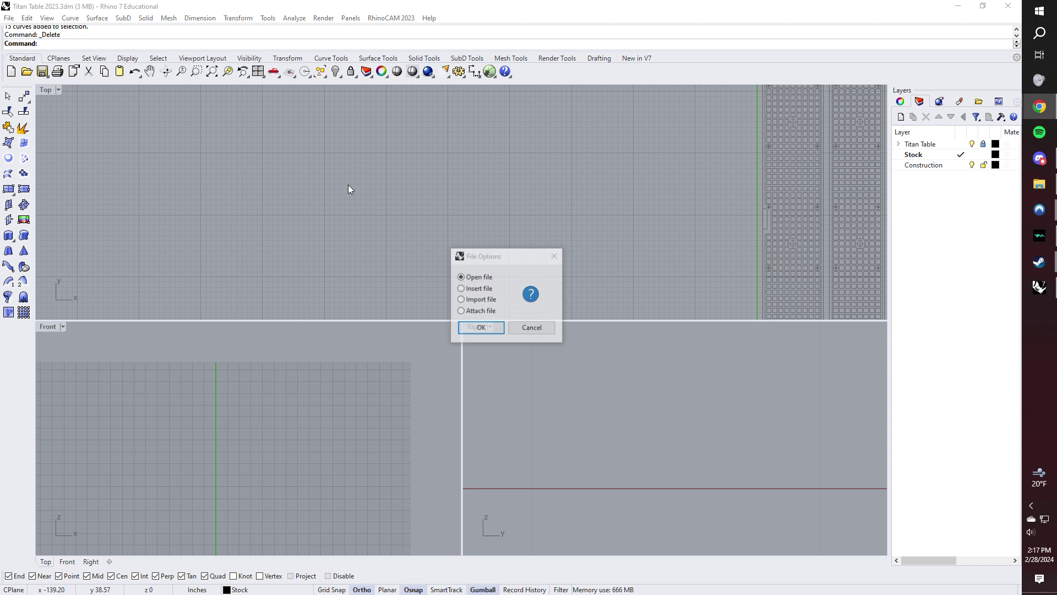
click(479, 303)
click(484, 329)
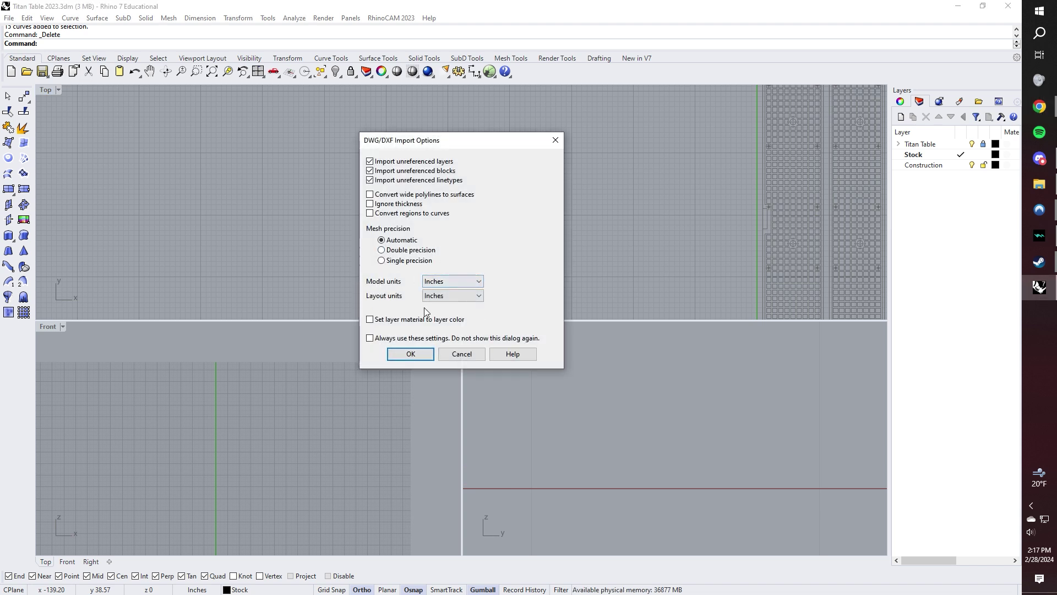
click(410, 354)
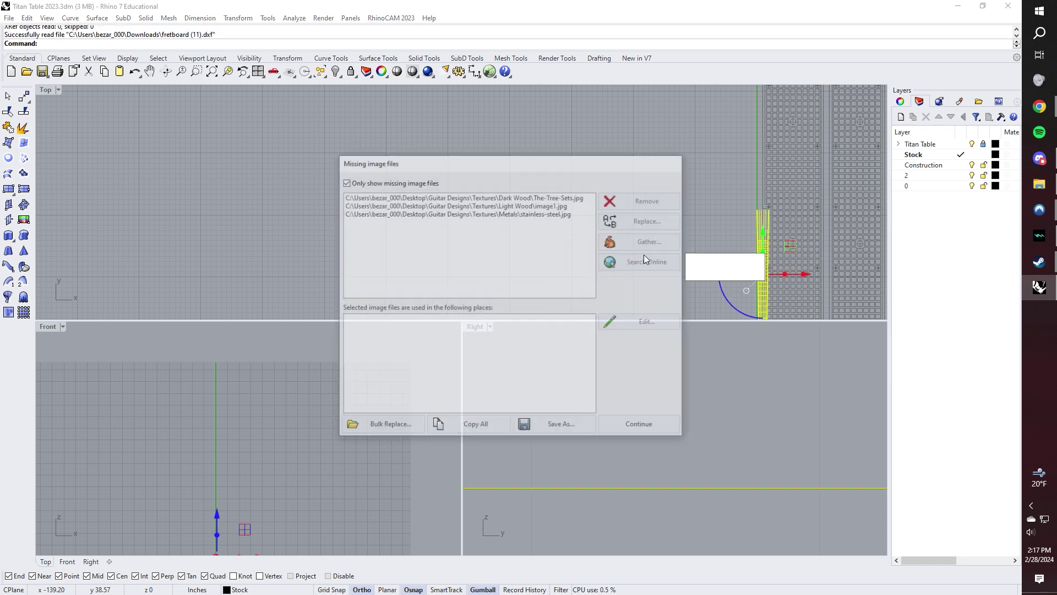
click(617, 424)
Step: Mirror the imported fretboard across a horizontal line just below it and delete the original
right_drag(708, 271, 516, 164)
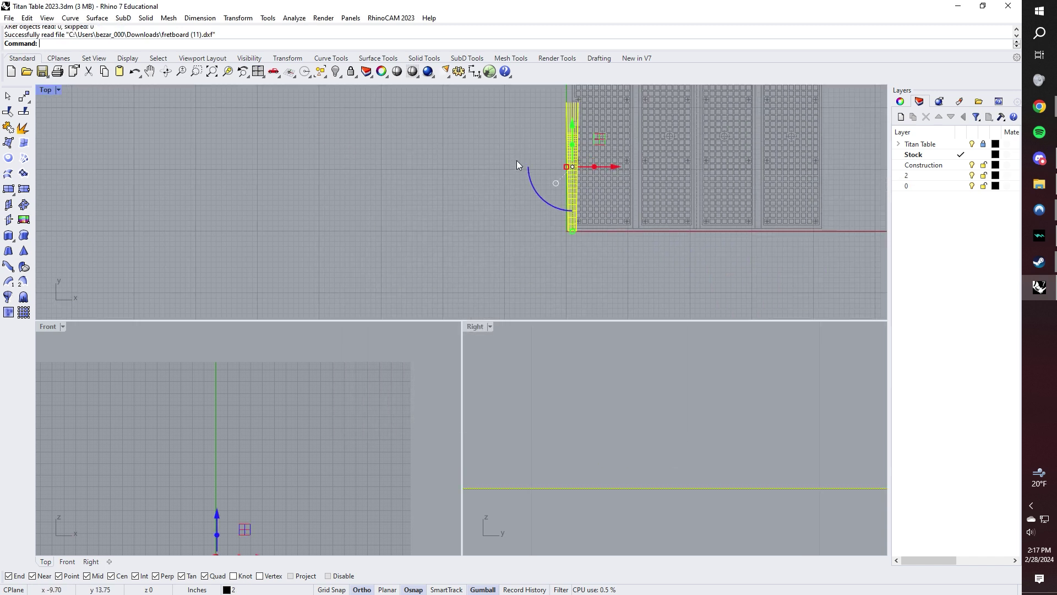
text(mirror)
key(Return)
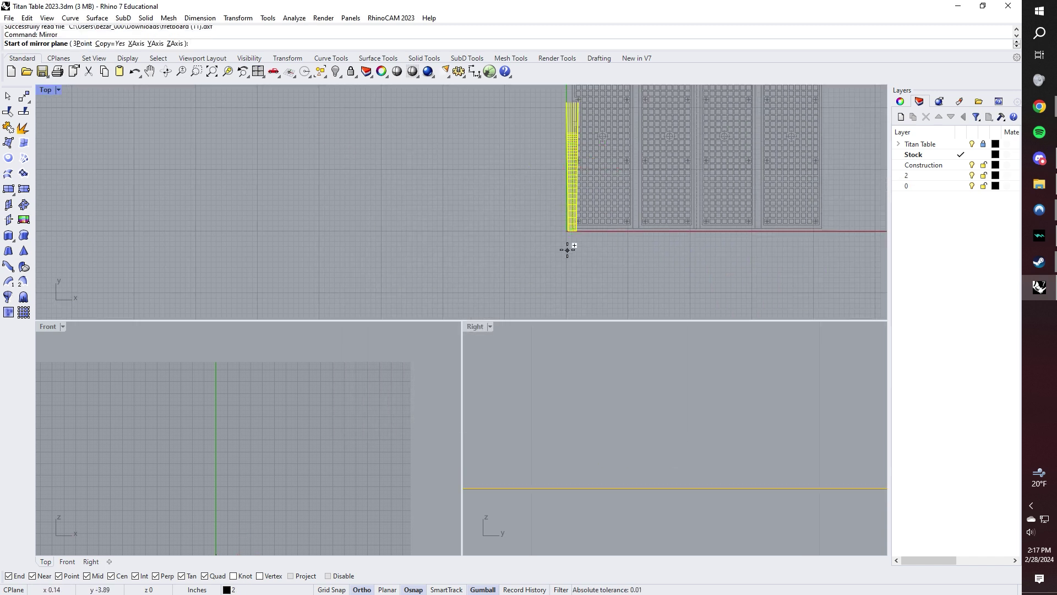
click(571, 248)
click(654, 249)
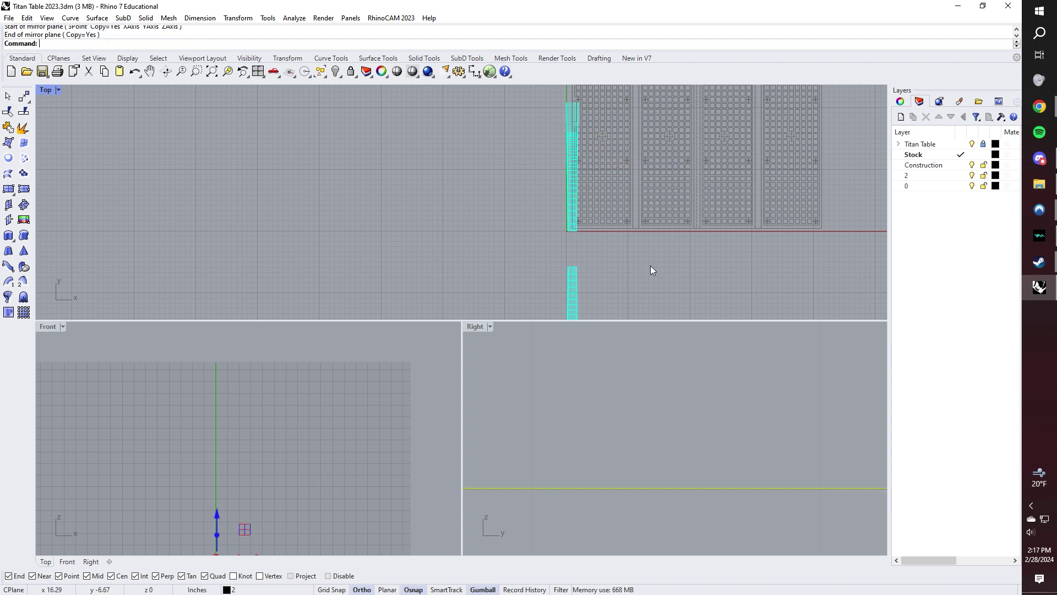
scroll(589, 220, down, 2)
drag(599, 253, 472, 132)
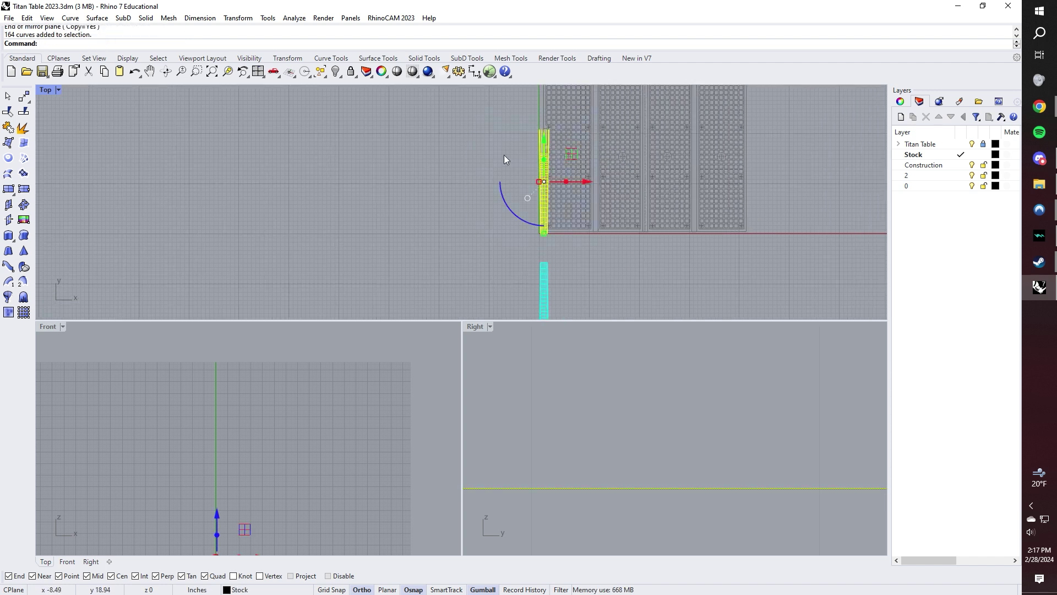
key(Delete)
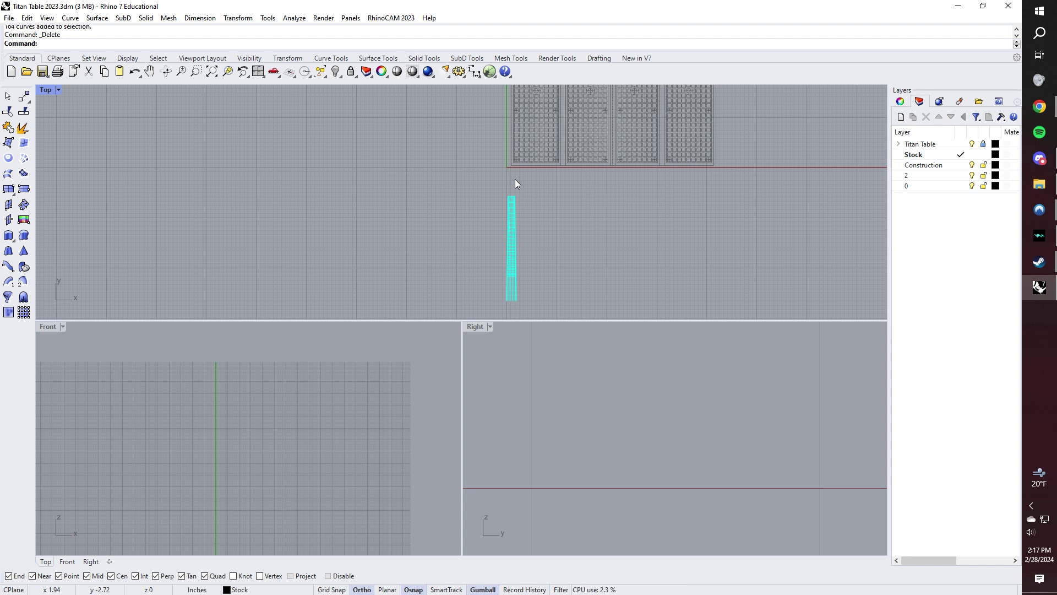
scroll(523, 223, up, 5)
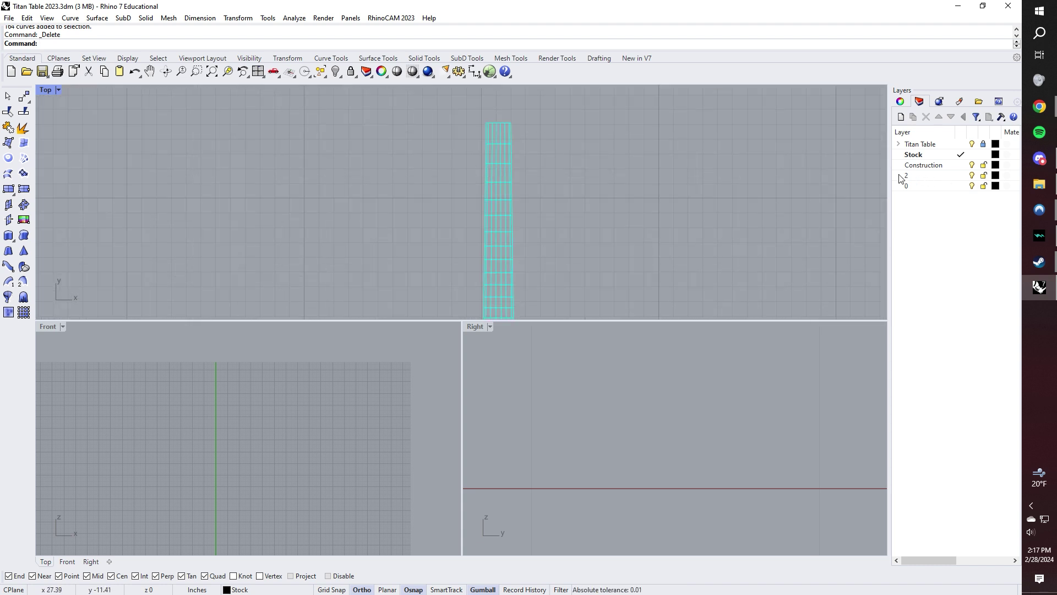
Step: Toggle the visibility of layer 2 off and on to check which imported curves it holds
click(972, 176)
click(972, 176)
click(971, 176)
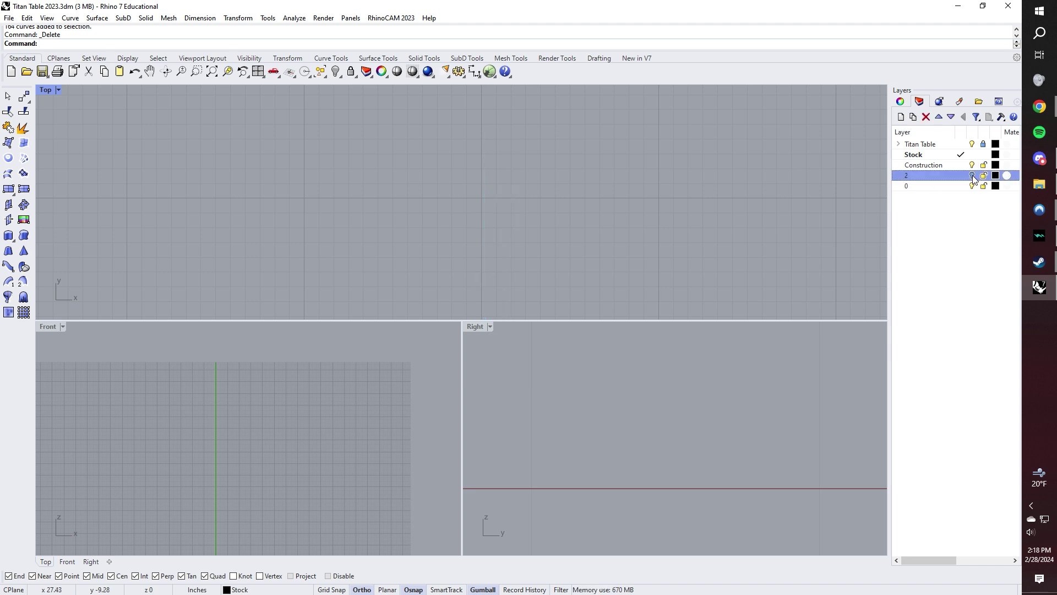
click(972, 177)
click(971, 176)
click(971, 176)
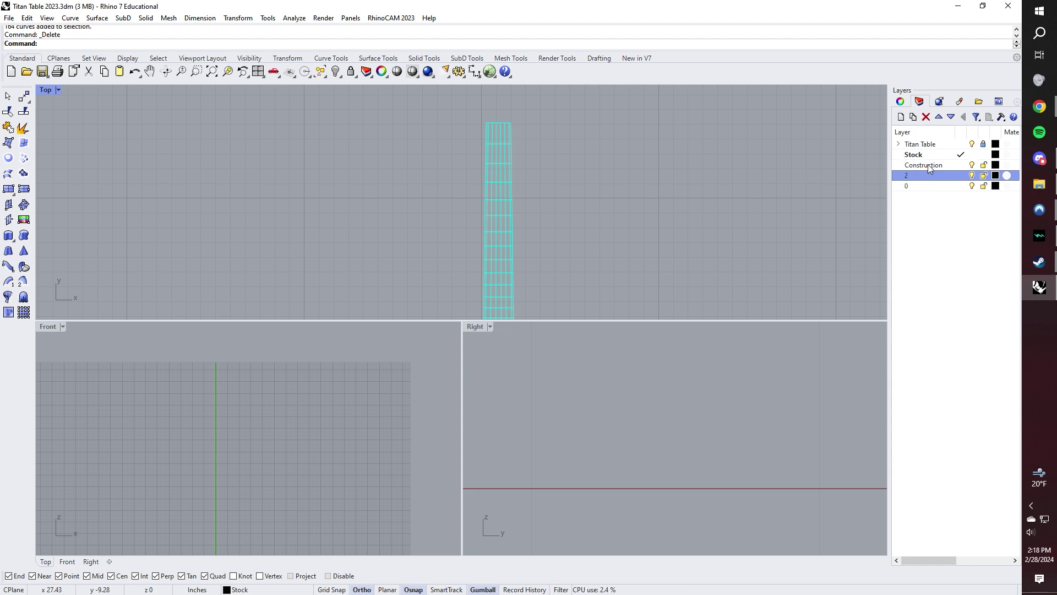
double_click(920, 175)
click(919, 237)
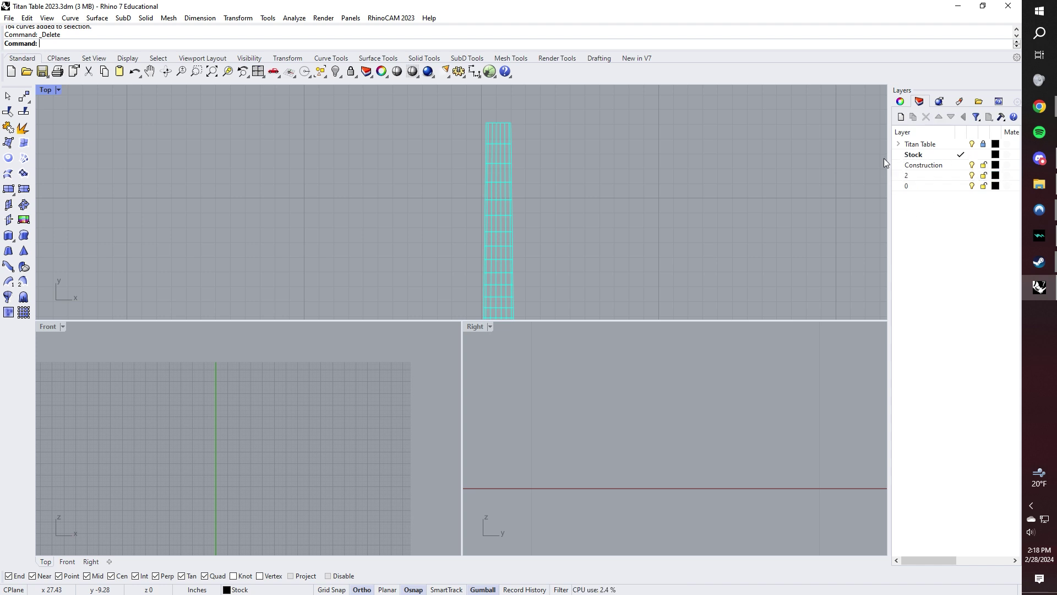
Step: Select pieces of the nut line individually to examine how it is split between the strings
right_drag(496, 125, 440, 226)
scroll(521, 174, up, 5)
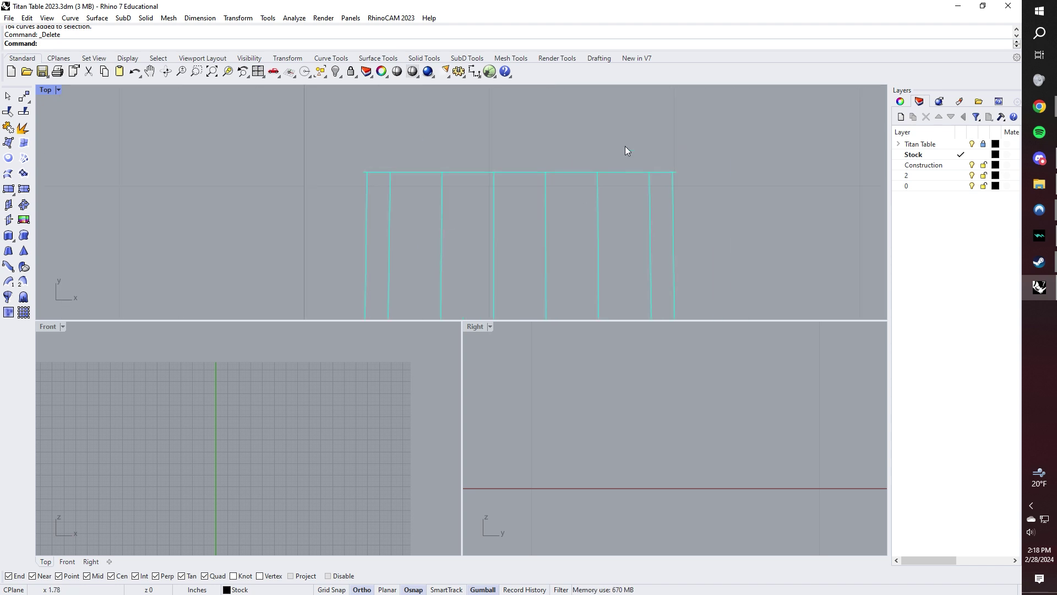
click(422, 175)
click(456, 174)
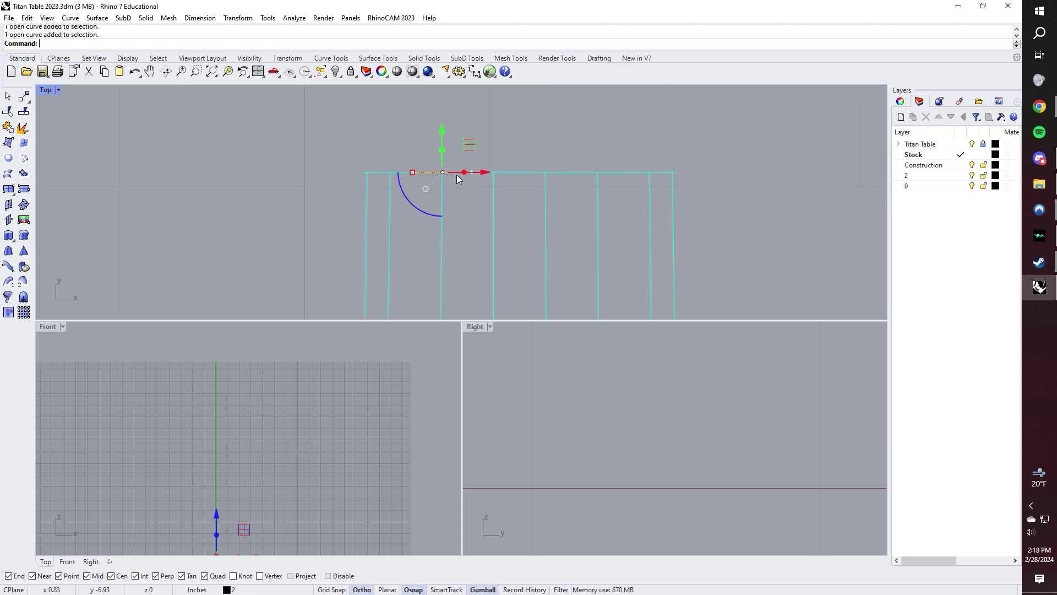
drag(508, 171, 621, 194)
click(663, 172)
click(702, 229)
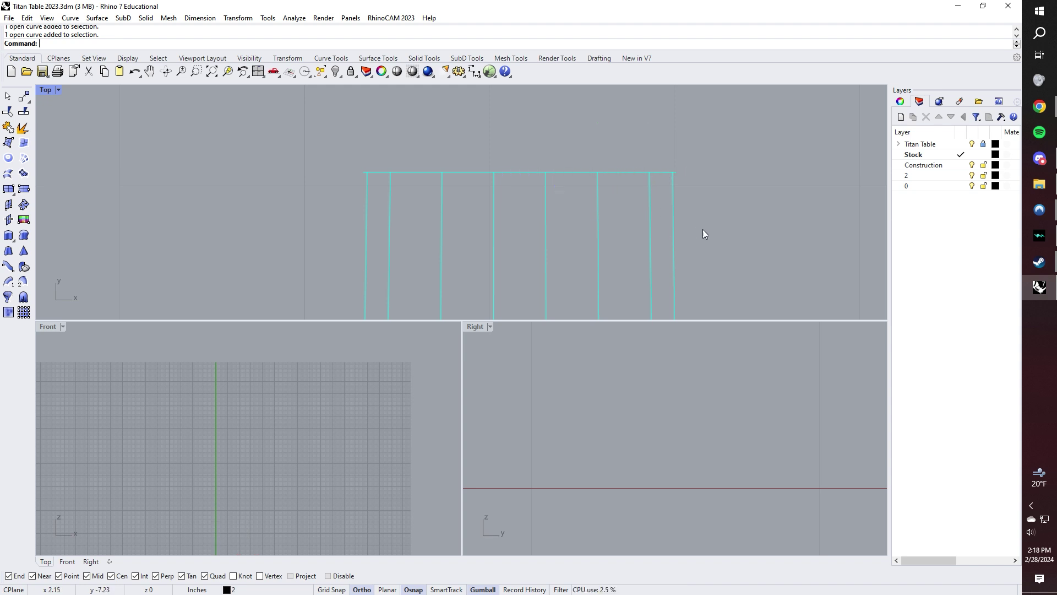
Step: Select the pieces of the first fret line one by one to examine how they overlap between the strings
scroll(702, 230, down, 12)
right_drag(695, 251, 651, 138)
scroll(641, 159, up, 11)
scroll(641, 159, up, 2)
click(668, 177)
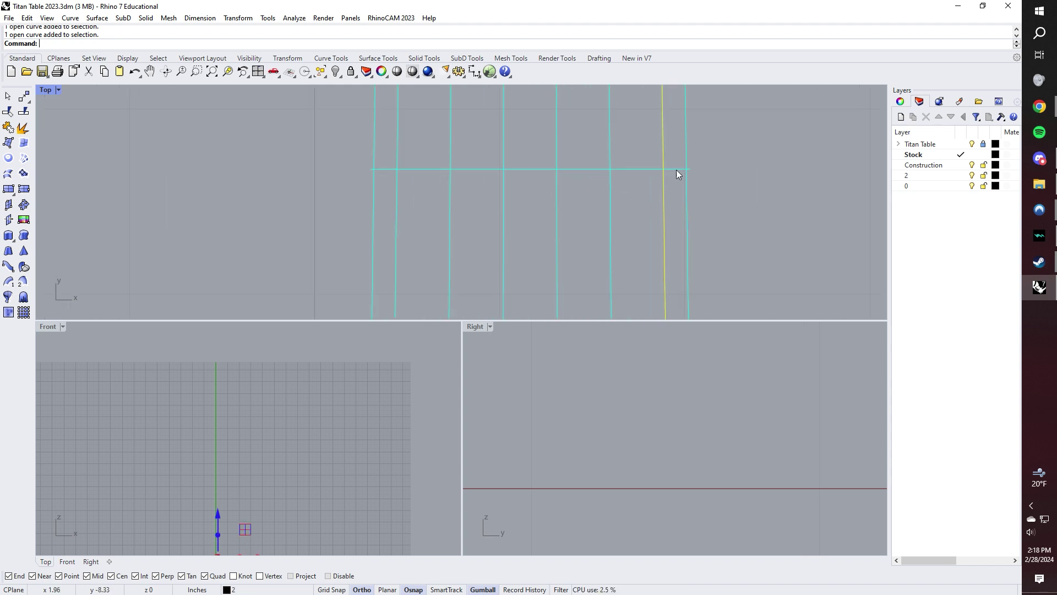
click(676, 169)
click(592, 169)
click(573, 161)
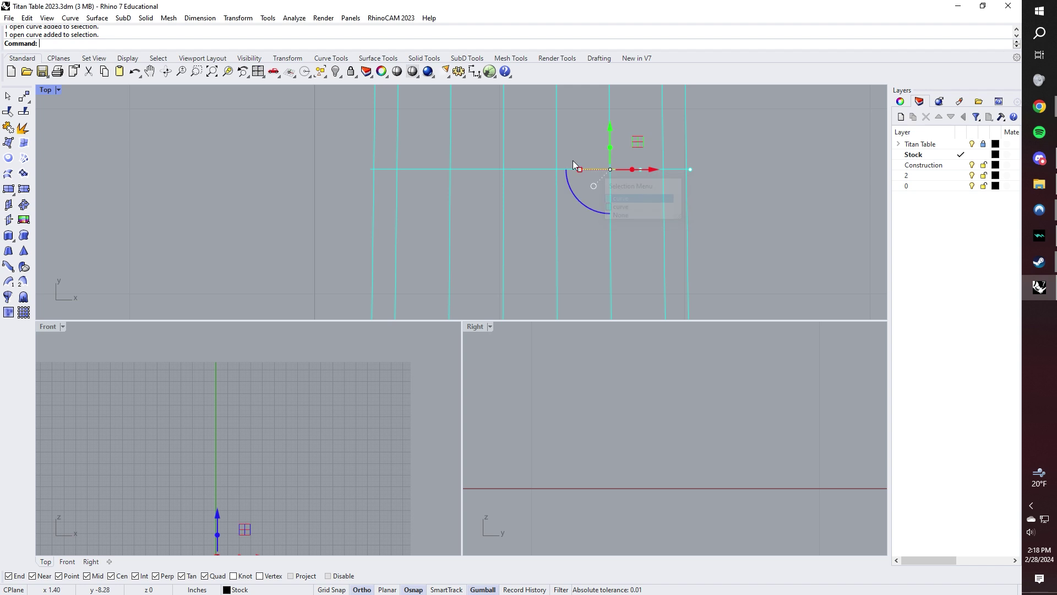
click(536, 168)
click(477, 170)
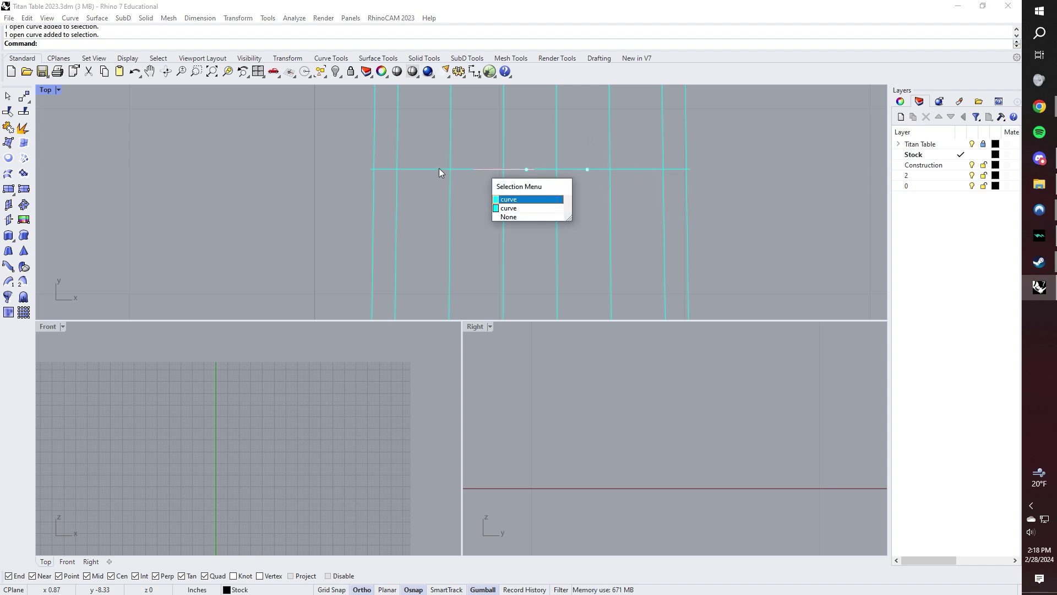
click(418, 168)
scroll(432, 184, down, 3)
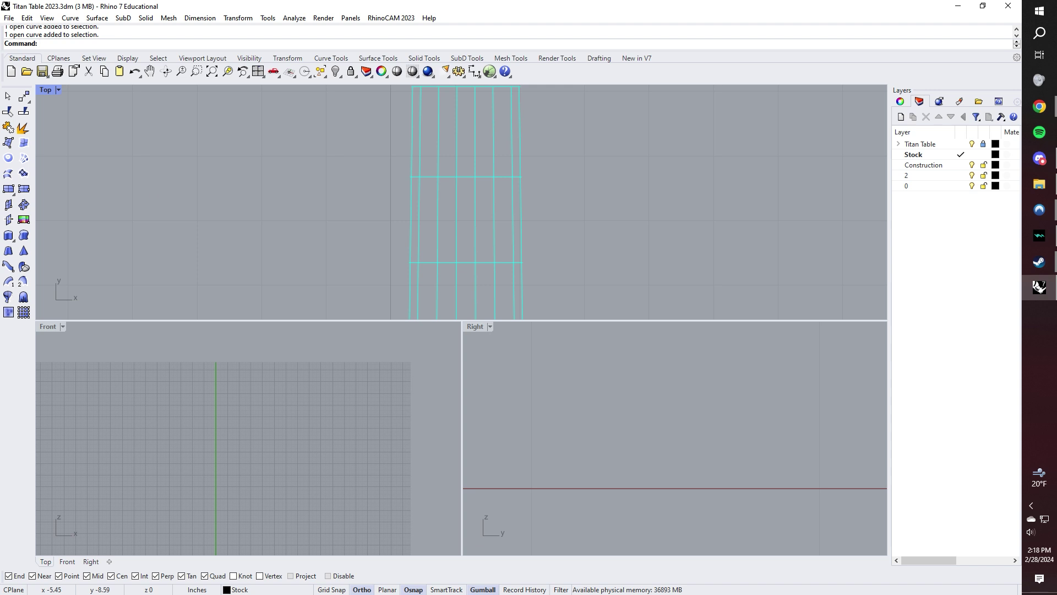
Step: Switch to FretFind2D in the browser, change the scale length to multiple and download the design as DXF
click(1039, 106)
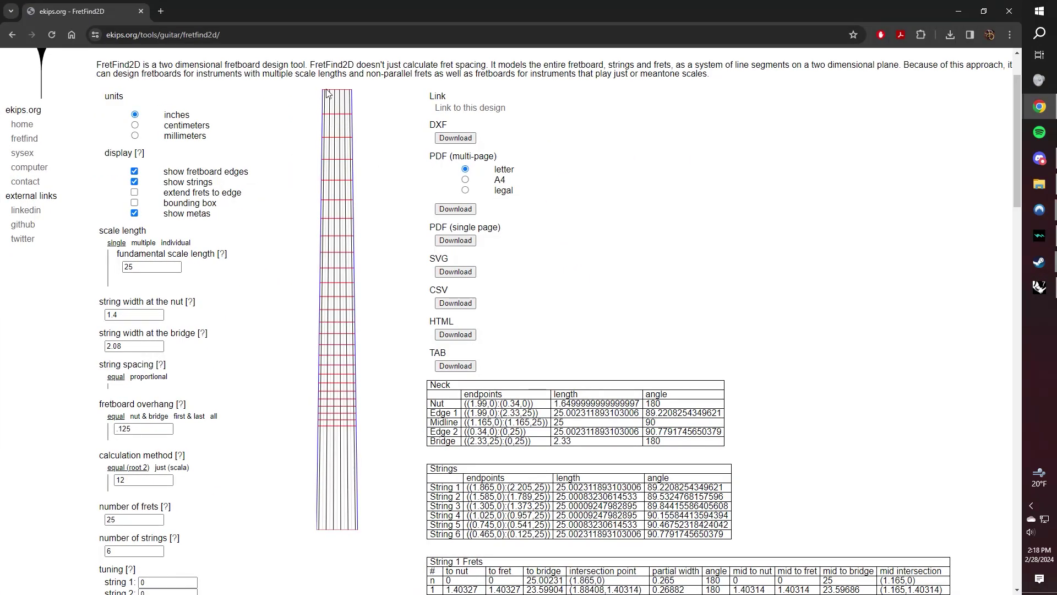
click(143, 242)
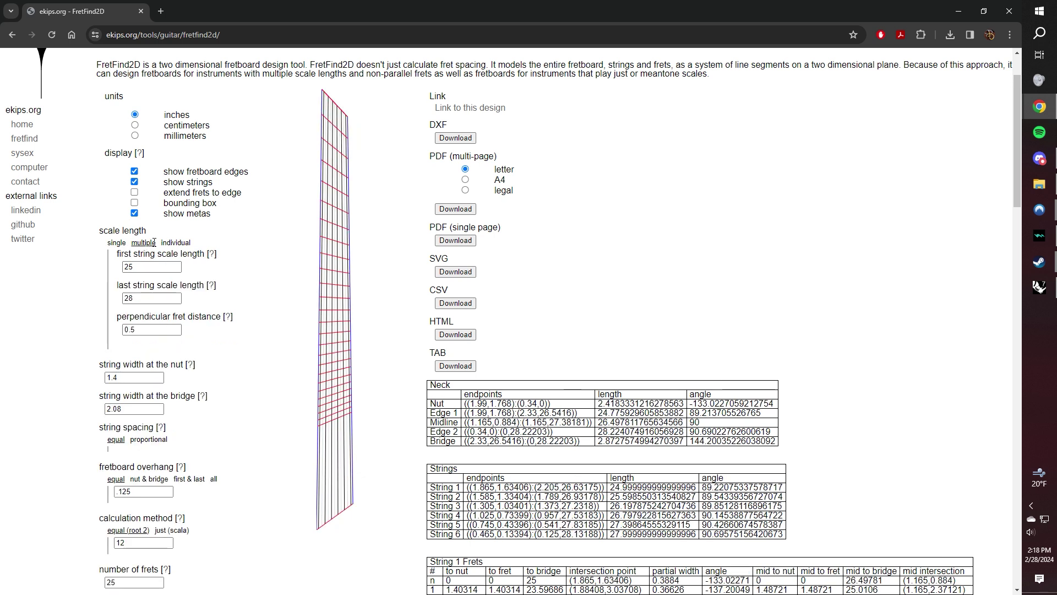
click(455, 137)
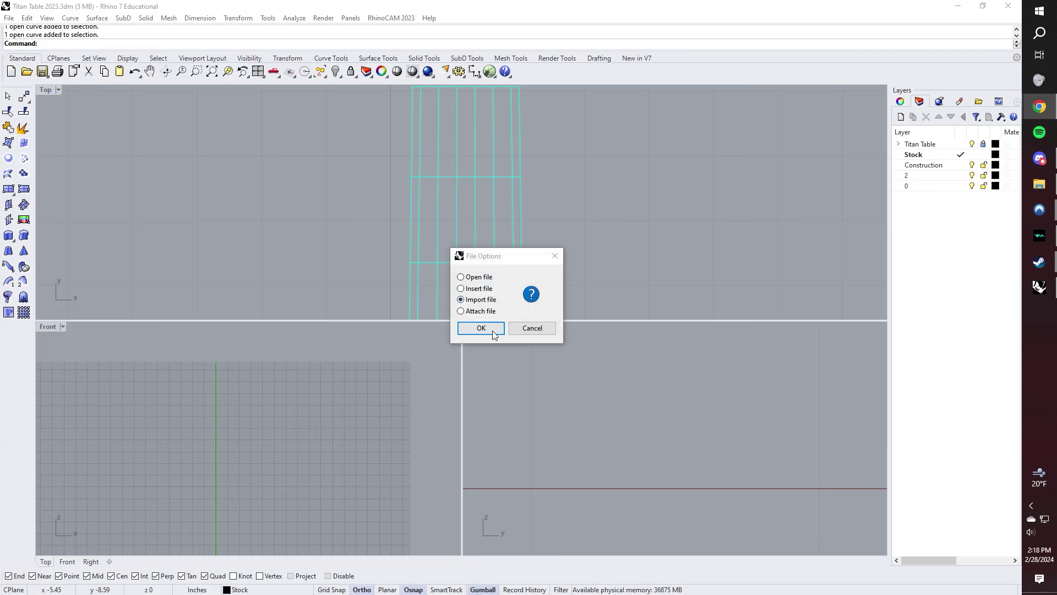
Step: Import the multiple-scale fretboard DXF into Rhino and replace it with a copy mirrored below it
click(480, 327)
click(419, 352)
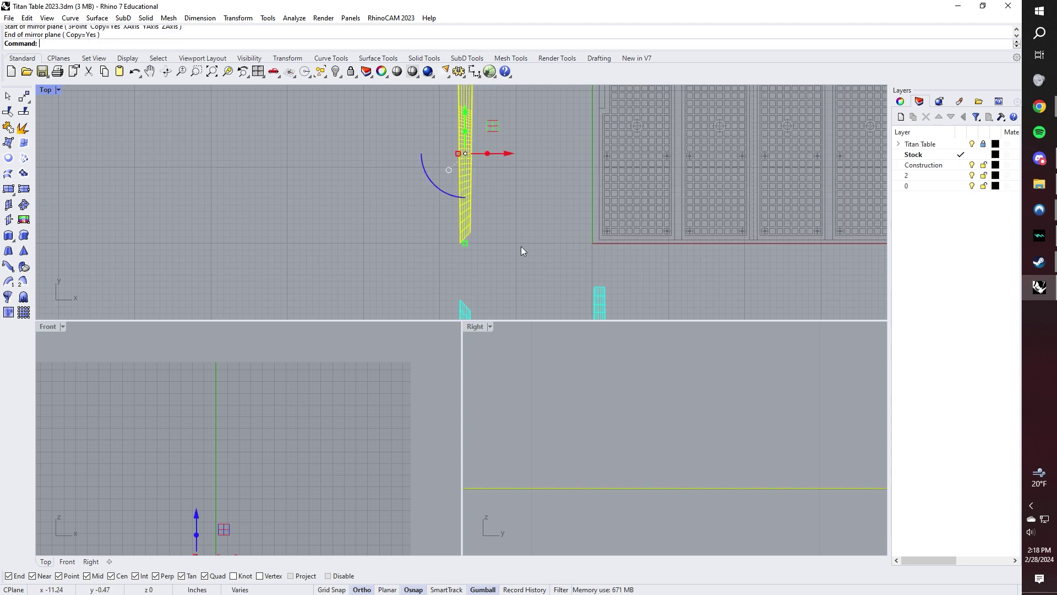
key(Delete)
scroll(521, 246, up, 10)
scroll(492, 225, up, 10)
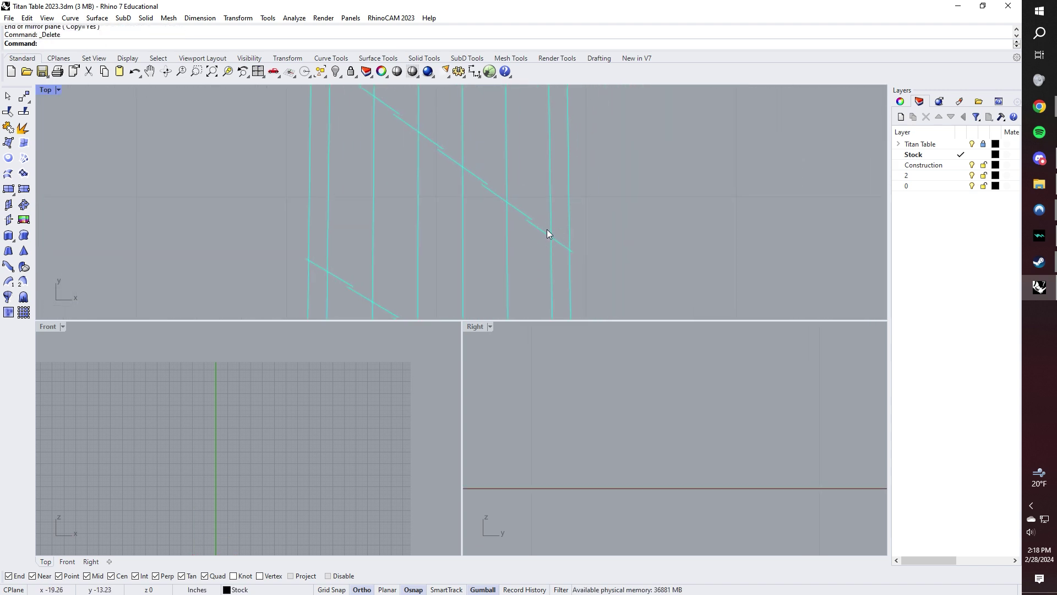
scroll(546, 229, down, 5)
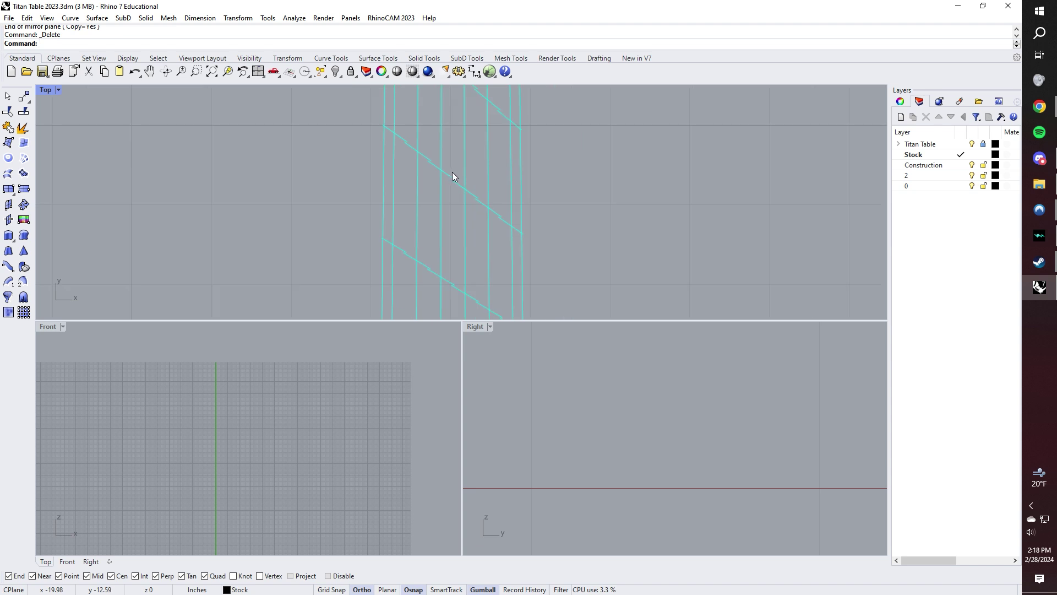
Step: Draw a straight line along the first fret of the single-scale fretboard, between the two outer string intersections
scroll(484, 196, down, 5)
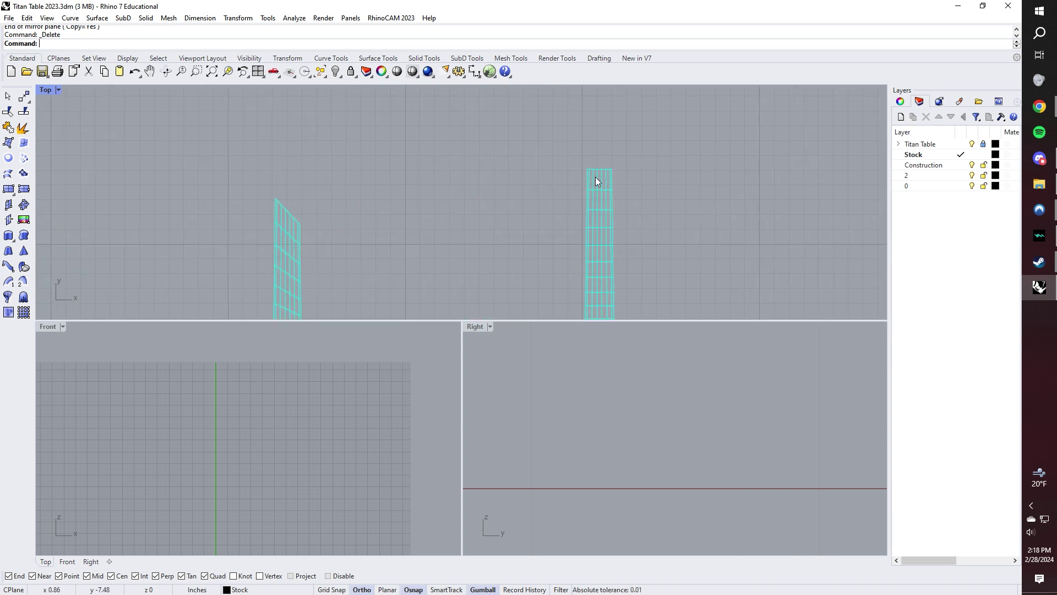
scroll(596, 177, up, 8)
right_drag(609, 210, 544, 189)
text(line)
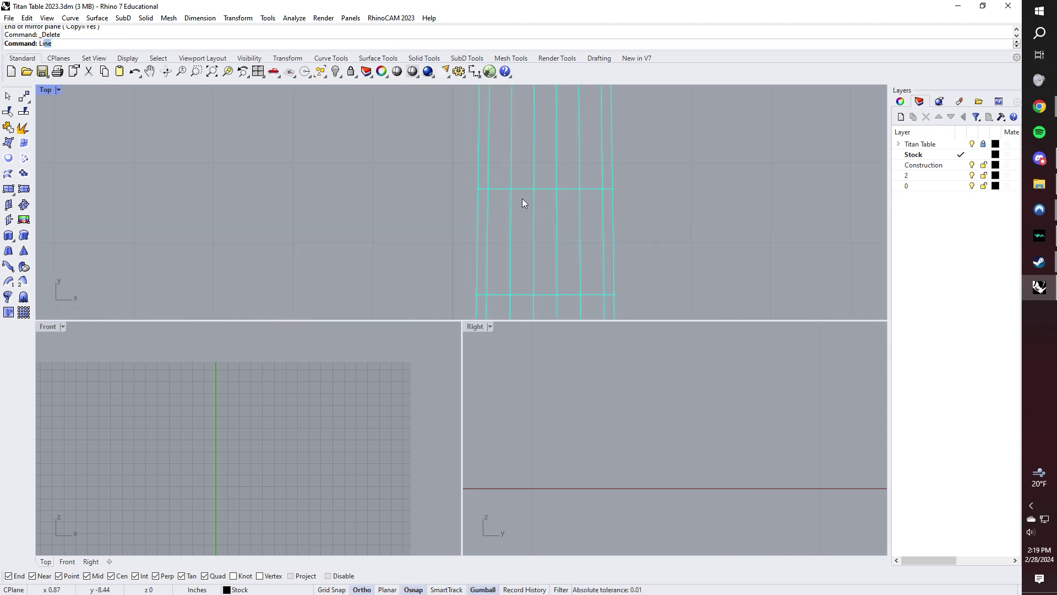
key(Return)
click(488, 189)
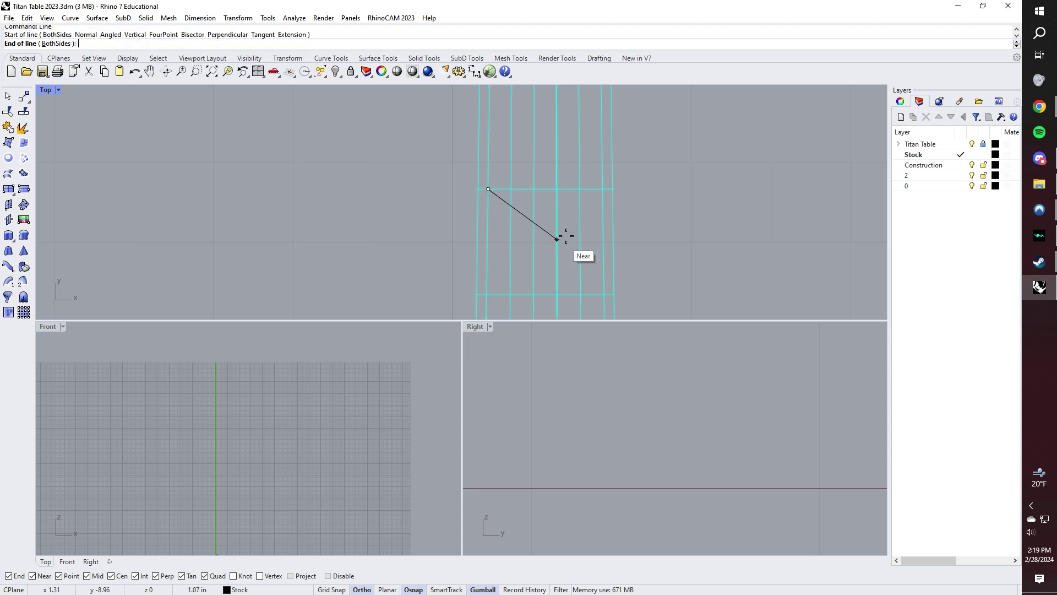
click(603, 189)
Step: Trace the second and third frets with straight lines between the two outer strings
right_drag(592, 216, 614, 131)
right_click(525, 203)
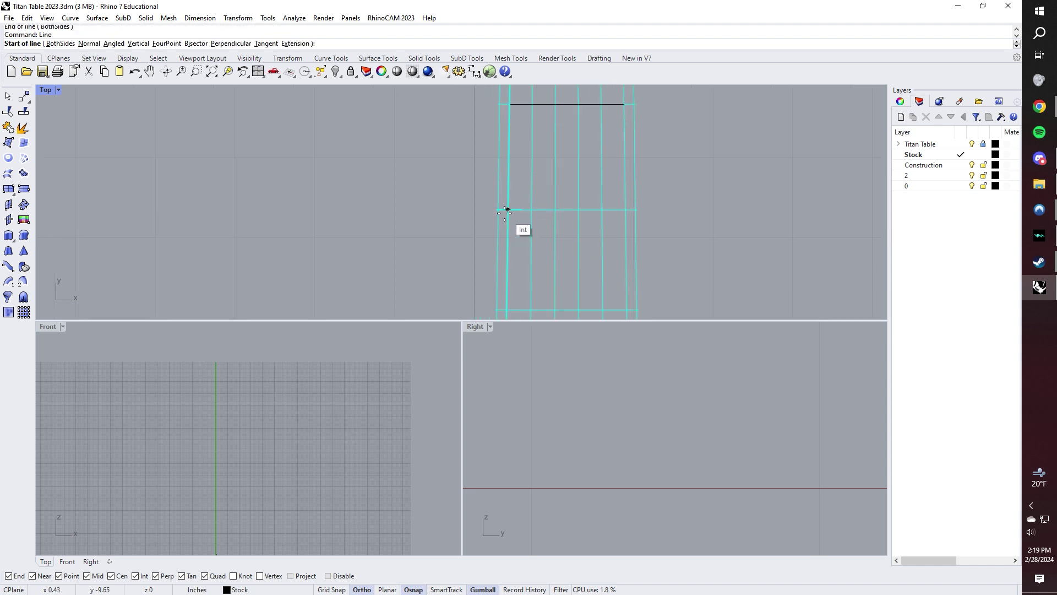
click(507, 209)
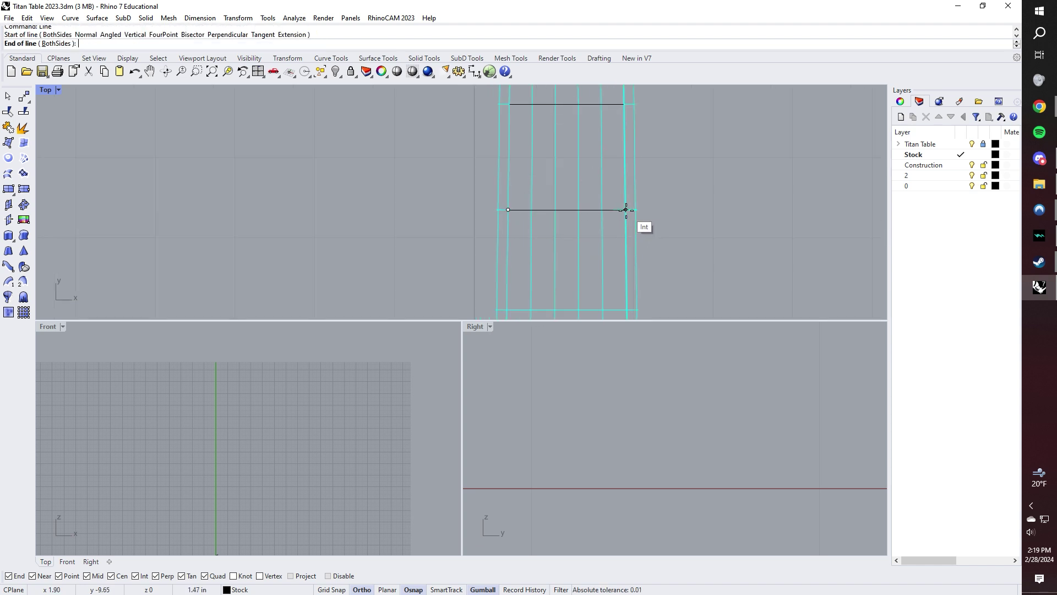
click(626, 209)
right_drag(619, 266, 591, 161)
key(Return)
click(599, 205)
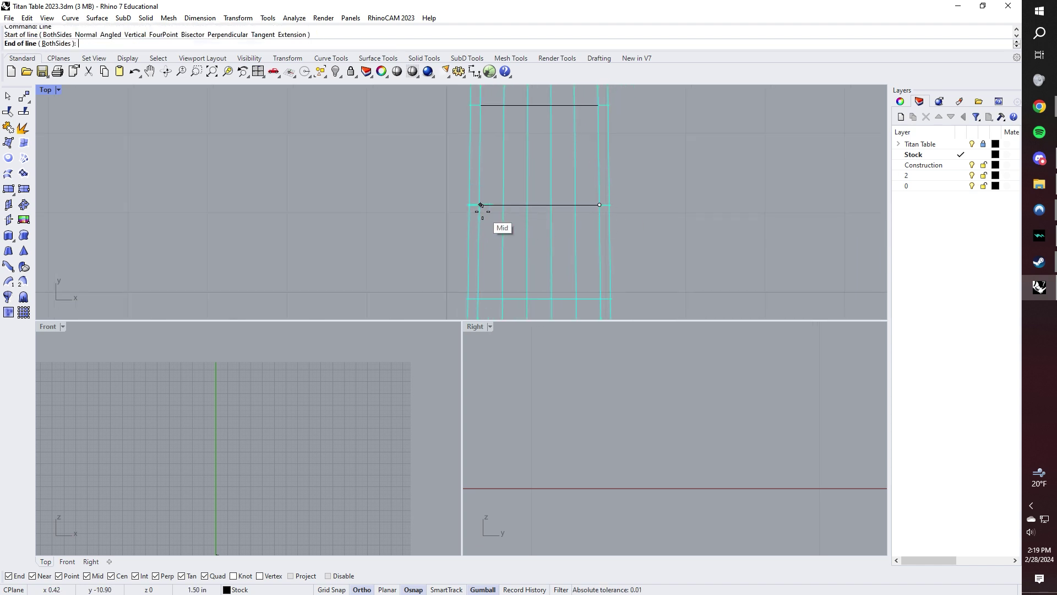
click(479, 204)
Step: Trace the fourth and fifth frets with straight lines between the two outer strings
right_drag(488, 157, 504, 176)
key(Return)
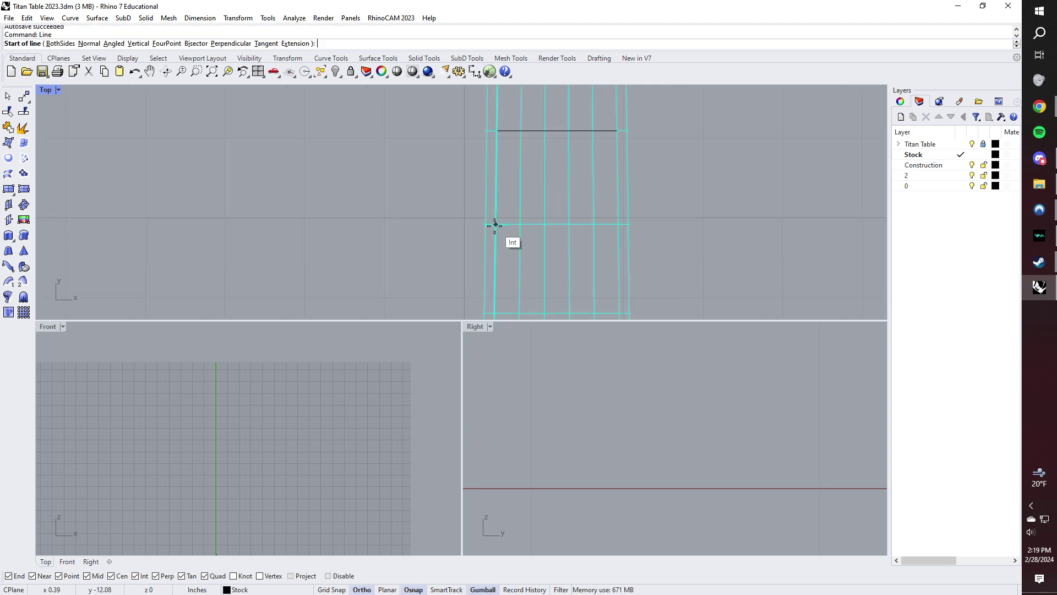
click(495, 224)
click(619, 225)
right_drag(625, 276, 622, 201)
key(Return)
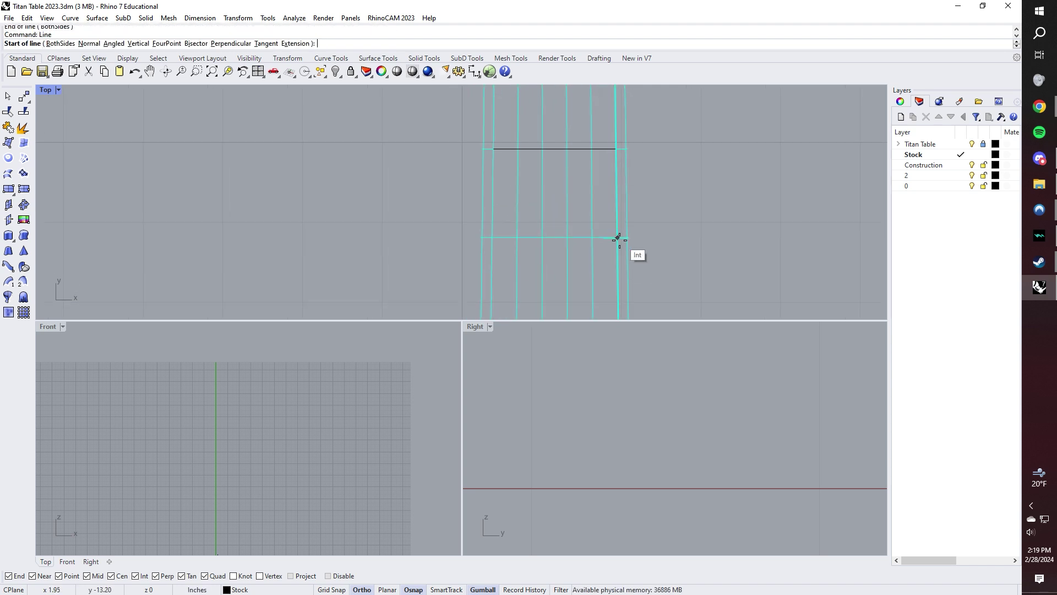
click(617, 238)
click(494, 238)
Step: Trace the sixth fret with a straight line between the two outer strings
right_drag(493, 243, 518, 228)
key(Return)
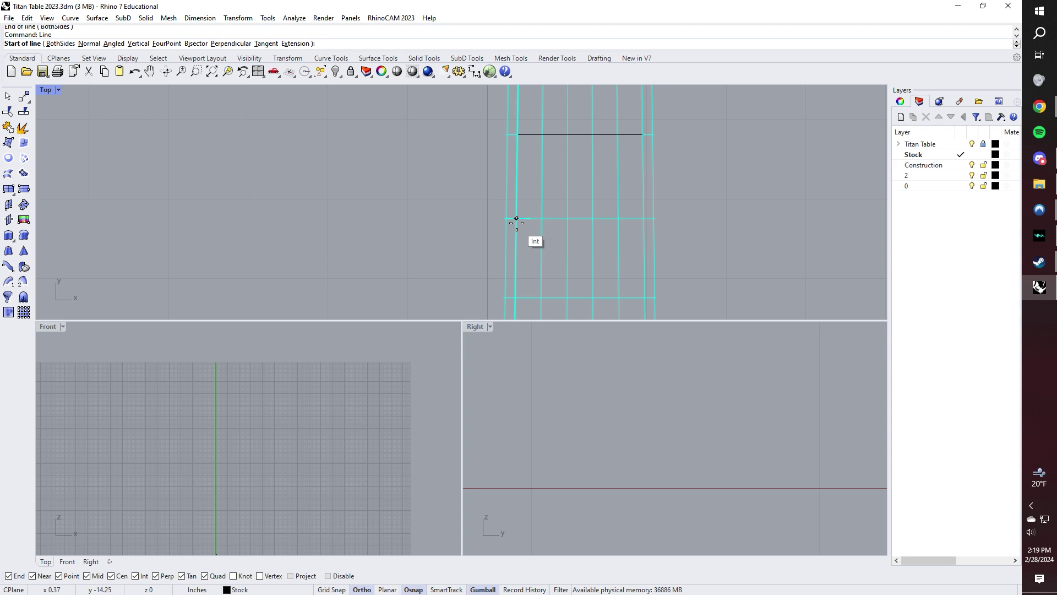
click(516, 219)
click(644, 219)
right_drag(626, 253, 617, 177)
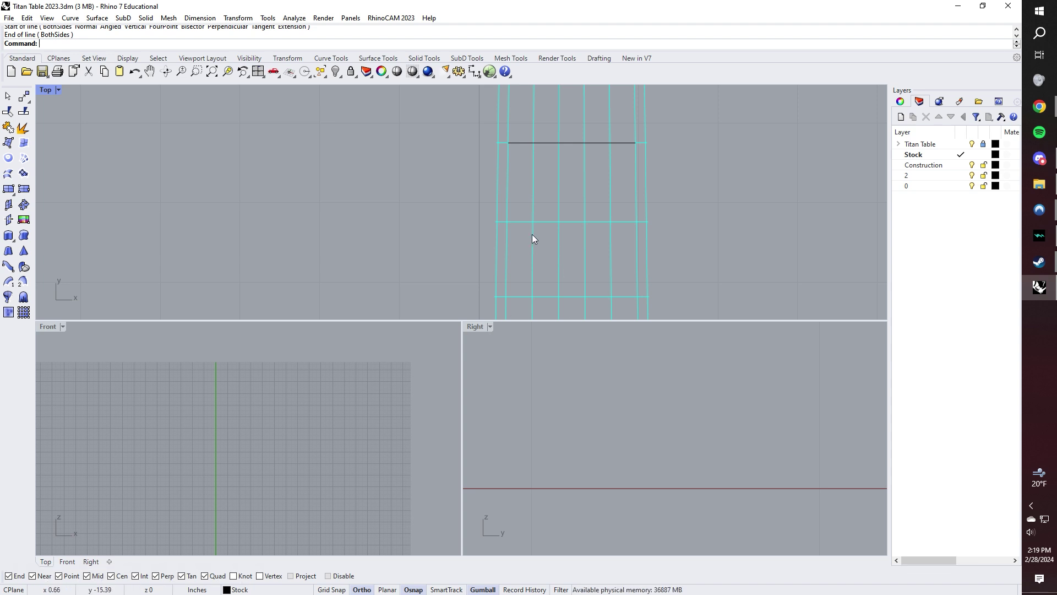
Step: Trace the seventh and eighth frets with straight lines between the two outer strings
key(Return)
click(506, 222)
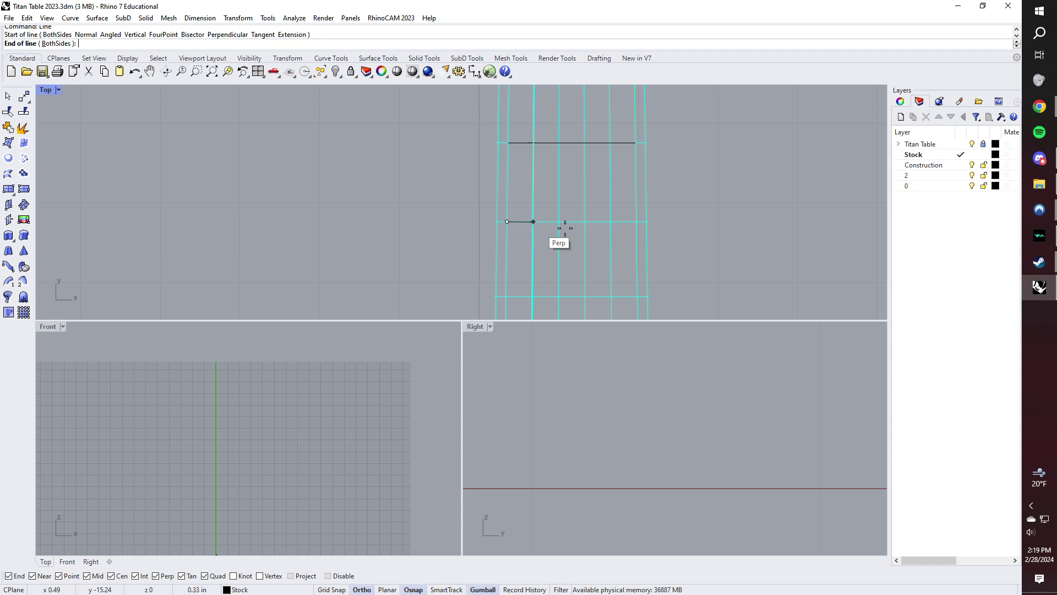
click(637, 221)
right_drag(634, 275, 601, 198)
click(604, 218)
click(474, 217)
right_drag(484, 253, 483, 188)
Step: Trace the ninth and tenth frets with straight lines between the two outer strings
click(471, 213)
click(605, 212)
right_drag(598, 263, 563, 191)
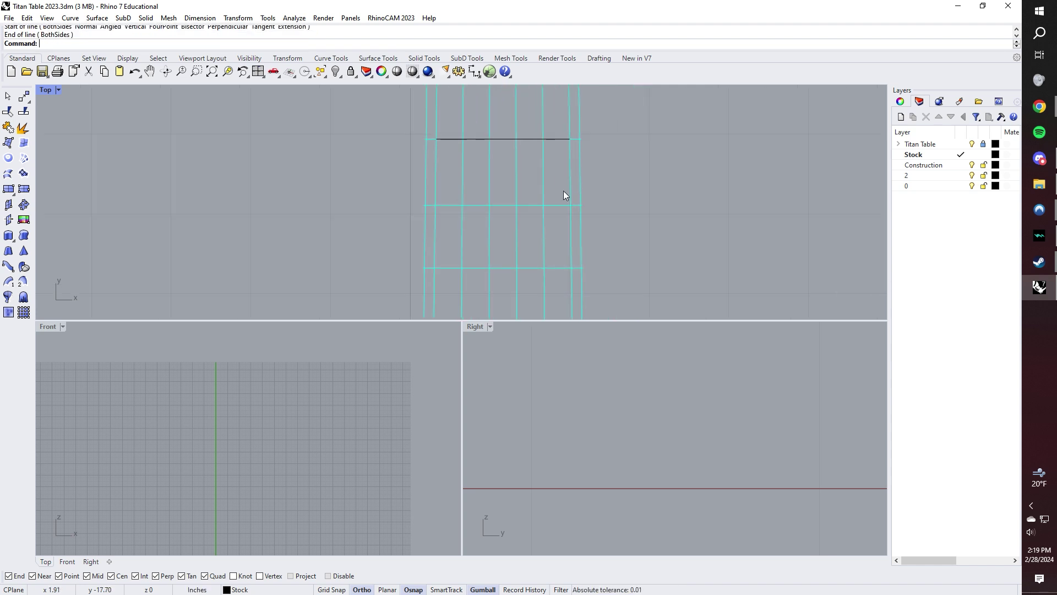
right_click(563, 191)
click(570, 204)
click(436, 204)
right_drag(437, 260, 438, 201)
Step: Trace the eleventh and twelfth frets with straight lines between the two outer strings
right_click(439, 201)
click(436, 208)
click(572, 209)
right_drag(574, 267, 567, 207)
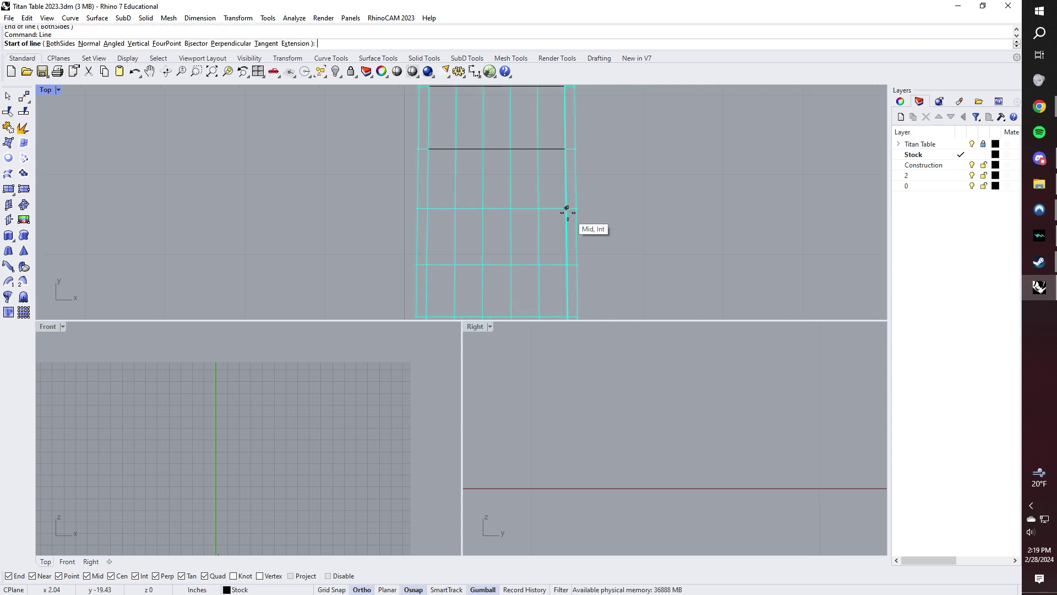
click(427, 209)
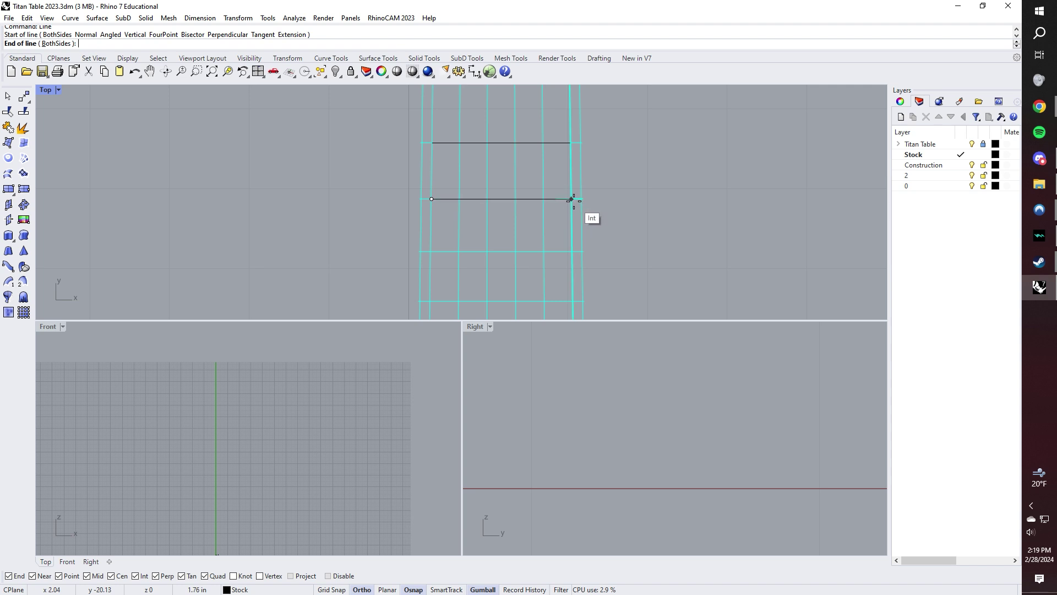
Step: Trace the 13th and 14th frets with straight lines between the two outer strings
click(573, 200)
key(Return)
click(421, 187)
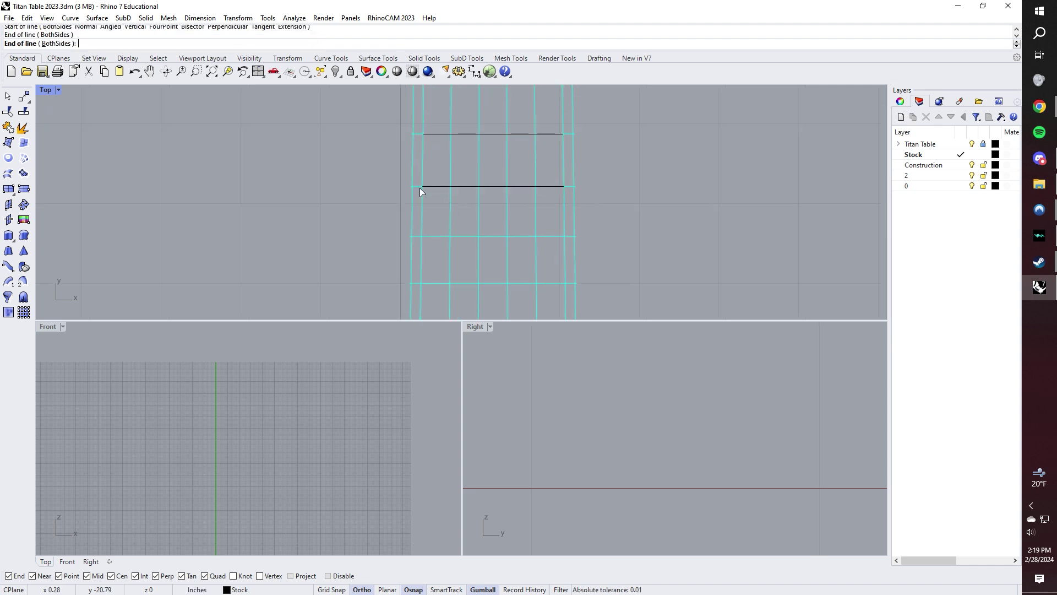
Step: Trace the 15th and 16th frets with straight lines between the two outer strings
right_click(418, 235)
click(421, 236)
click(564, 236)
right_drag(558, 262, 544, 206)
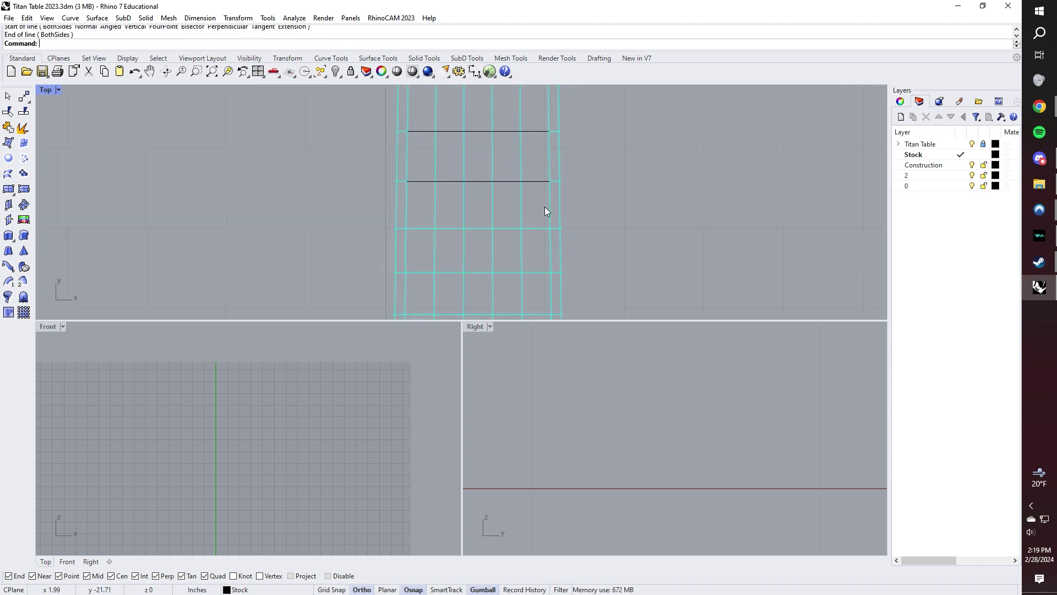
key(Return)
click(550, 228)
click(408, 228)
Step: Trace the 17th and 18th frets with straight lines between the two outer strings
key(Return)
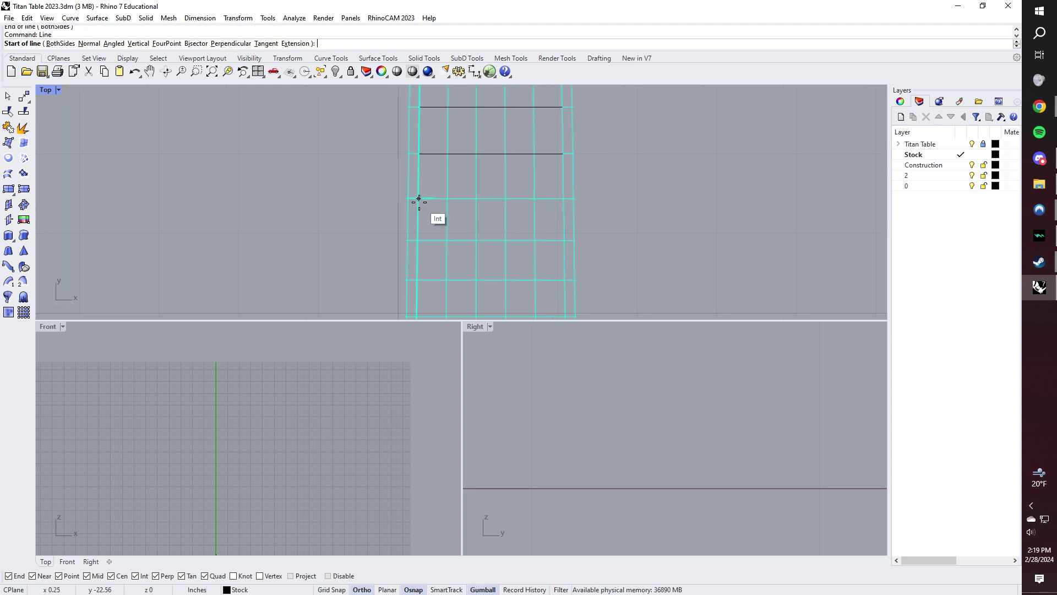
click(418, 200)
click(562, 198)
key(Return)
click(558, 171)
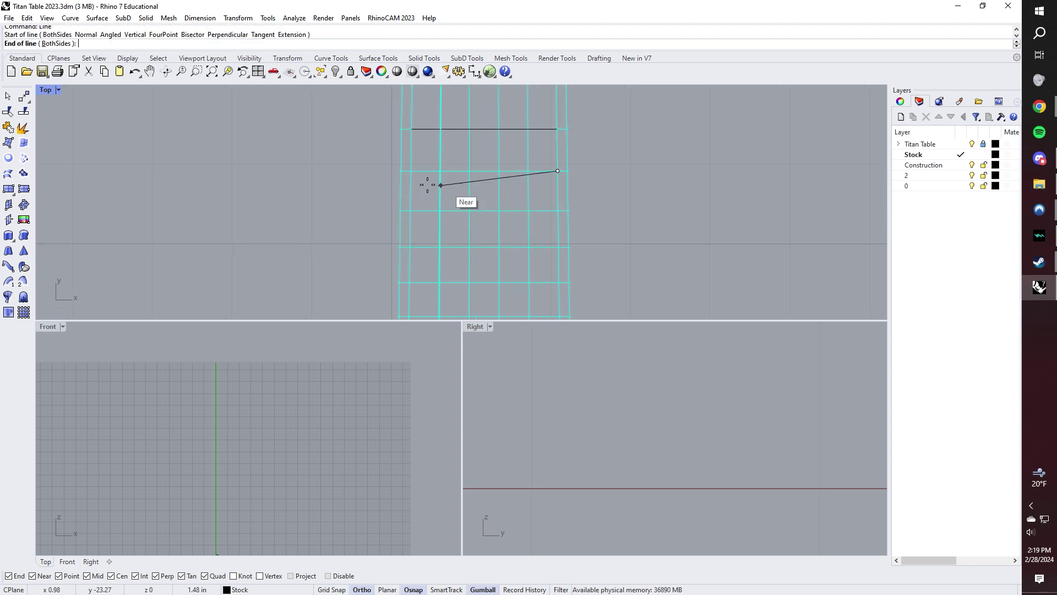
click(412, 171)
Step: Trace the 19th and 20th frets with straight lines between the two outer strings
key(Return)
click(404, 151)
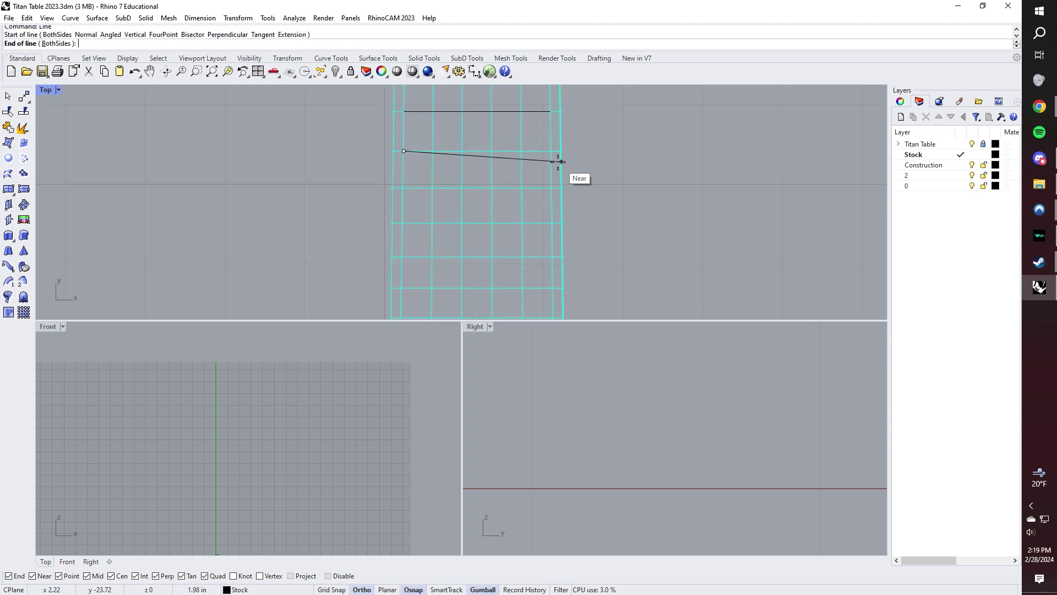
click(551, 151)
key(Return)
click(551, 186)
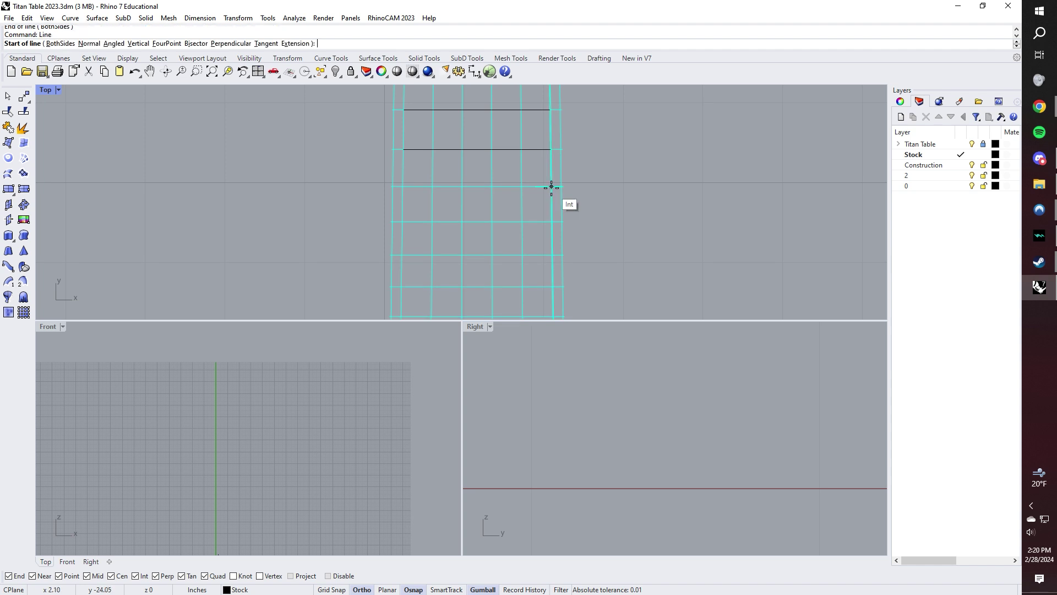
click(403, 187)
Step: Trace the 21st and 22nd frets with straight lines between the two outer strings
key(Return)
click(392, 179)
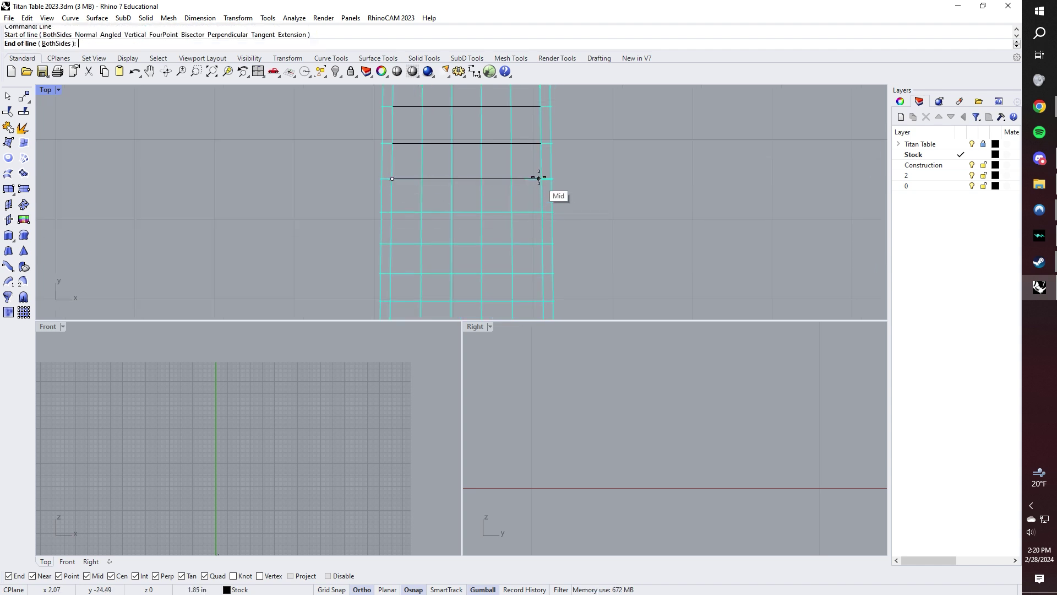
click(538, 178)
key(Return)
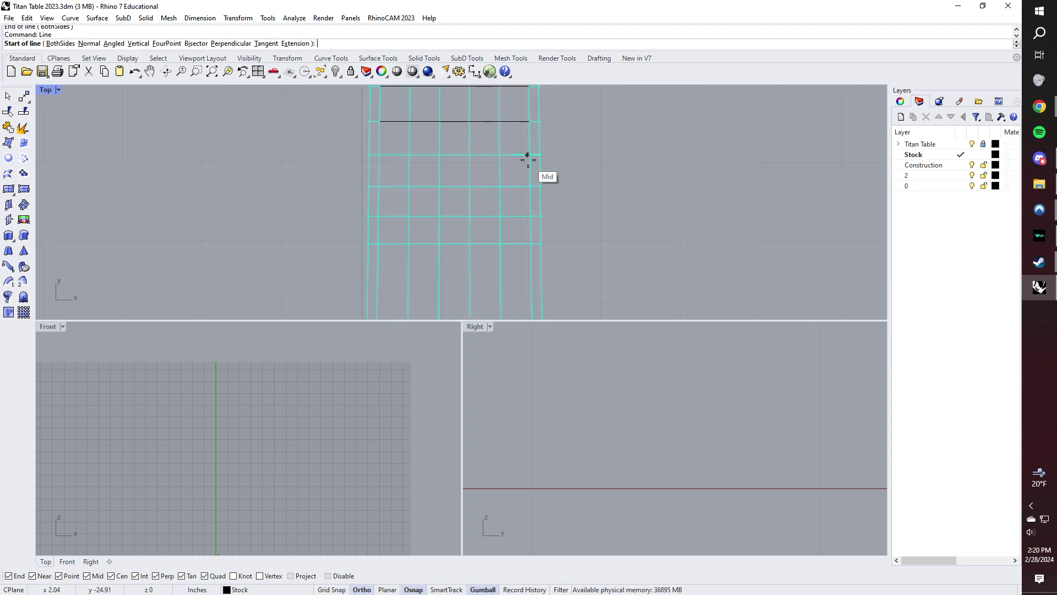
click(527, 155)
click(380, 155)
Step: Trace the last three frets, 23rd to 25th, with straight lines between the two outer strings
key(Return)
click(379, 186)
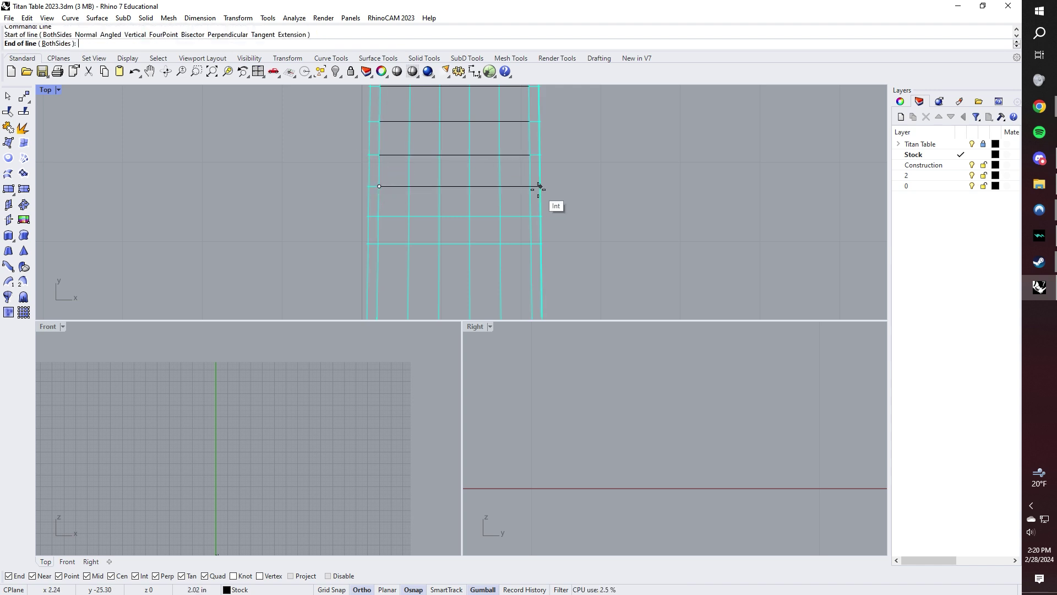
click(538, 186)
key(Return)
click(530, 216)
click(379, 215)
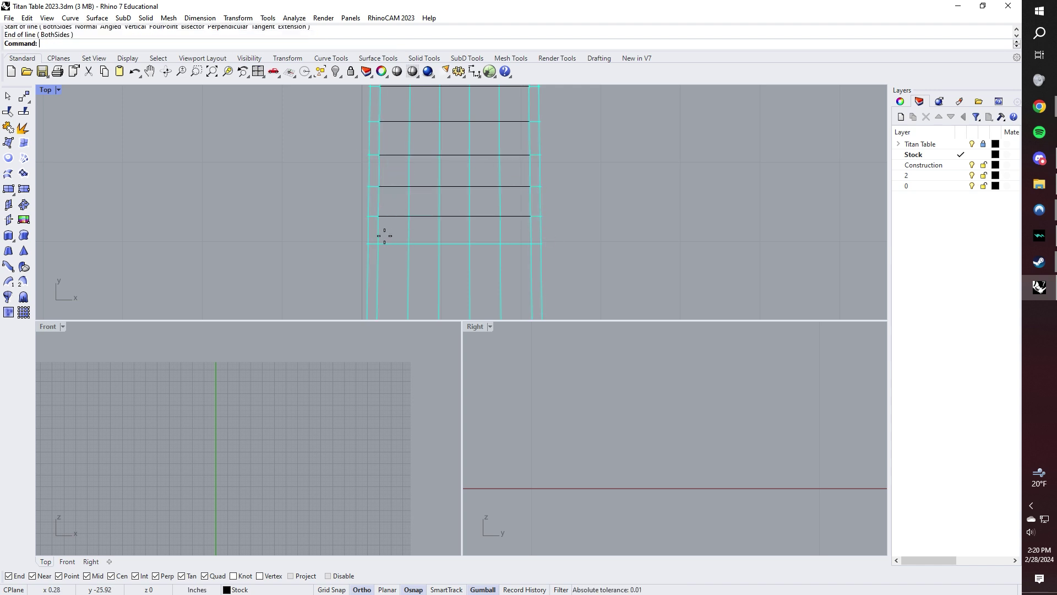
key(Return)
click(379, 242)
click(537, 246)
Step: Draw a line along the fingerboard's right edge, from the last fret up to the nut's outer end
scroll(539, 252, up, 10)
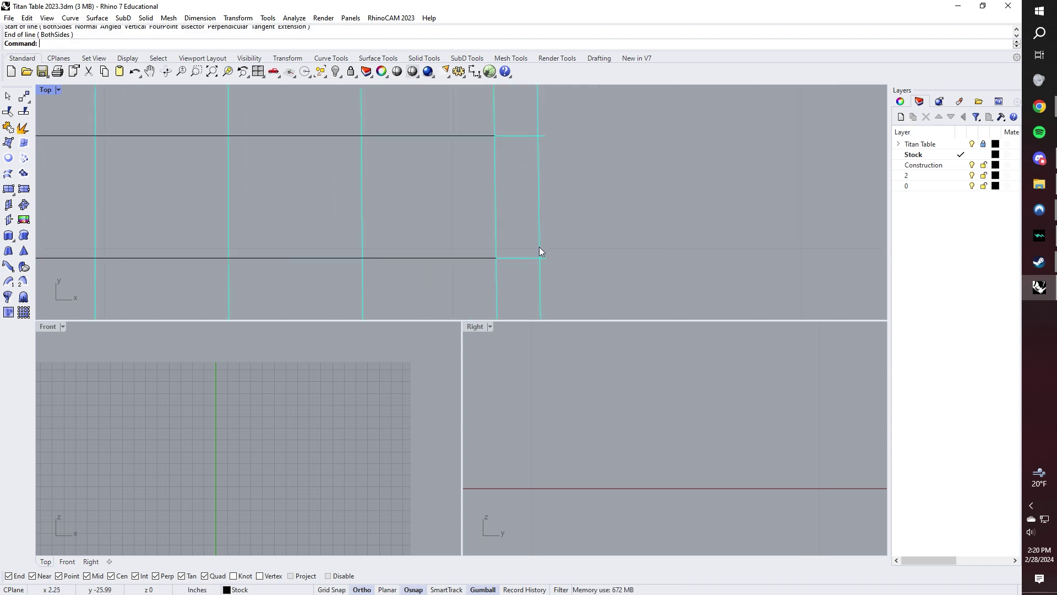
key(Return)
click(539, 258)
scroll(538, 258, down, 10)
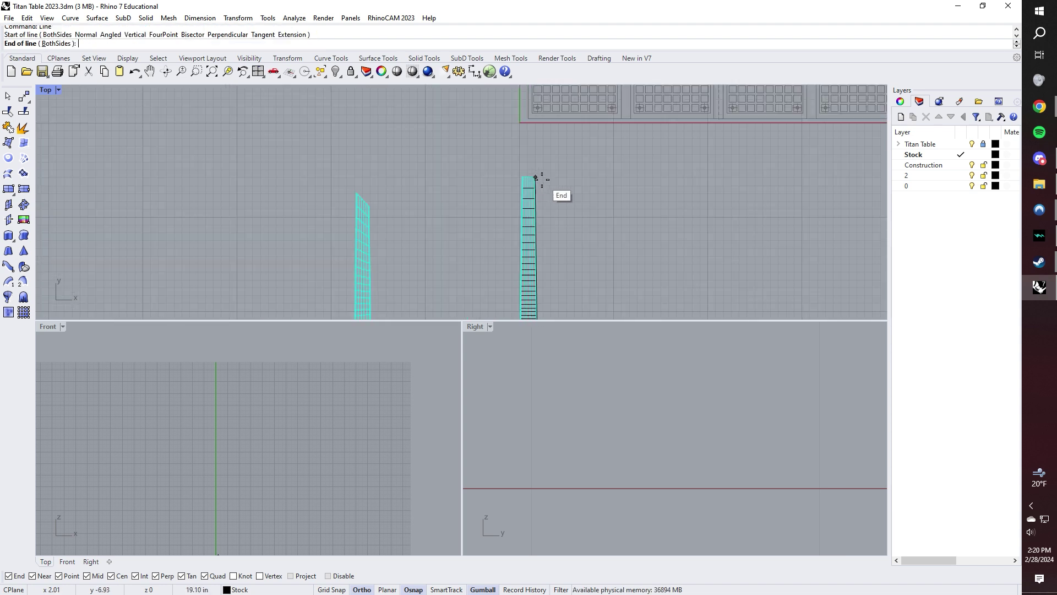
scroll(536, 175, up, 10)
click(549, 186)
Step: Draw a line along the fingerboard's left edge, from the nut's outer end down to the last fret
scroll(449, 209, down, 3)
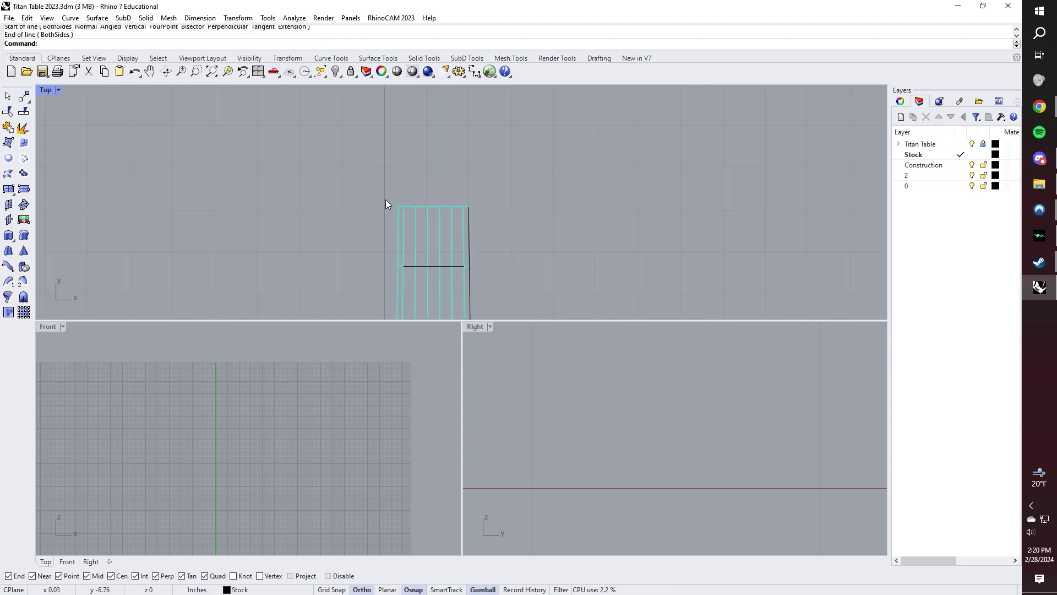
scroll(534, 203, up, 5)
key(Return)
click(484, 199)
scroll(483, 198, down, 5)
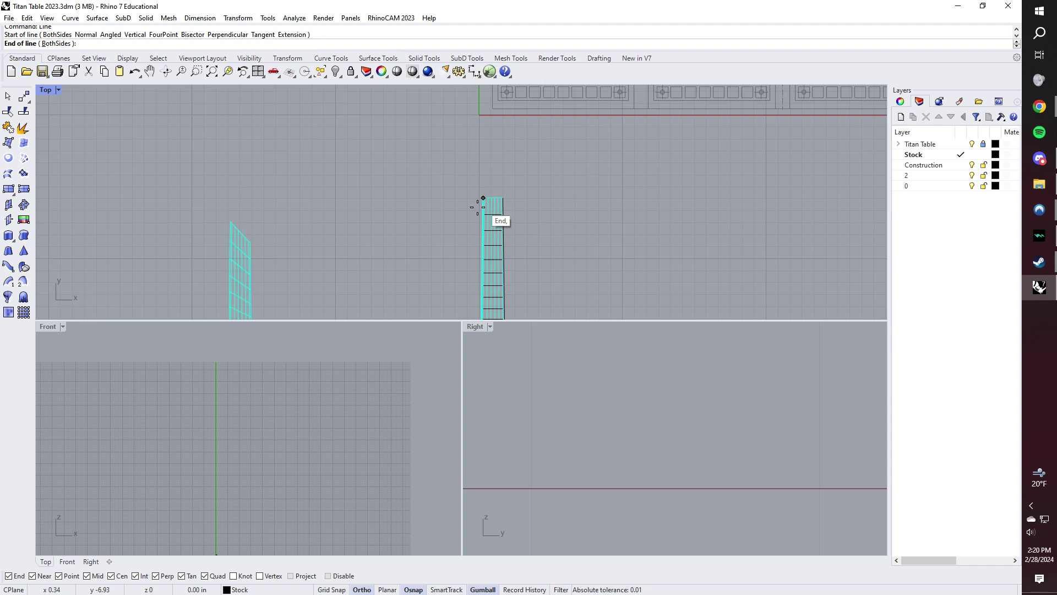
scroll(531, 251, up, 8)
click(552, 233)
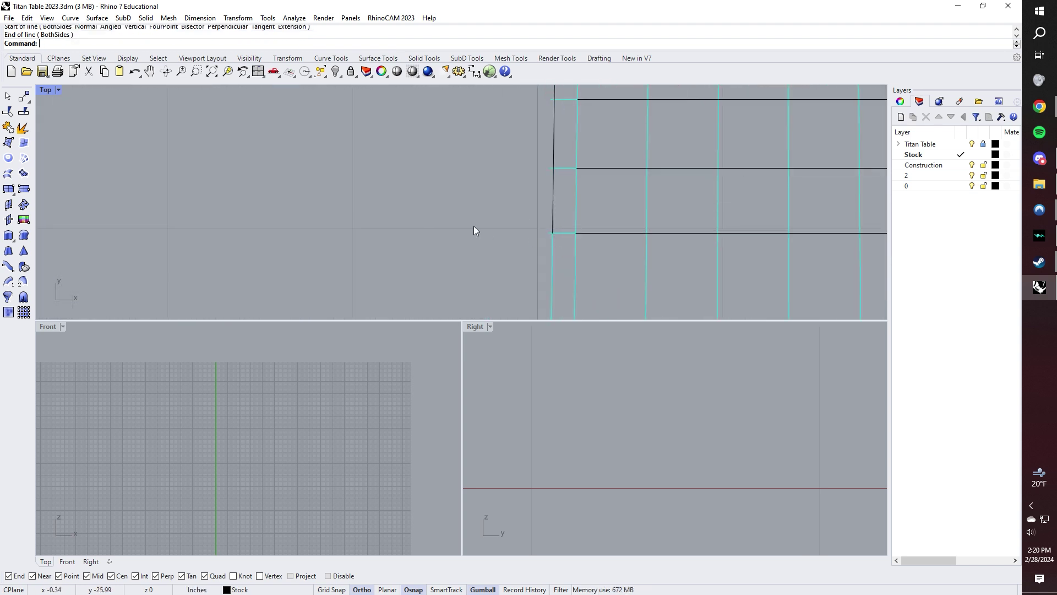
Step: Trace the nut with a straight line between the top ends of the two outer strings
scroll(578, 209, down, 8)
scroll(567, 190, up, 4)
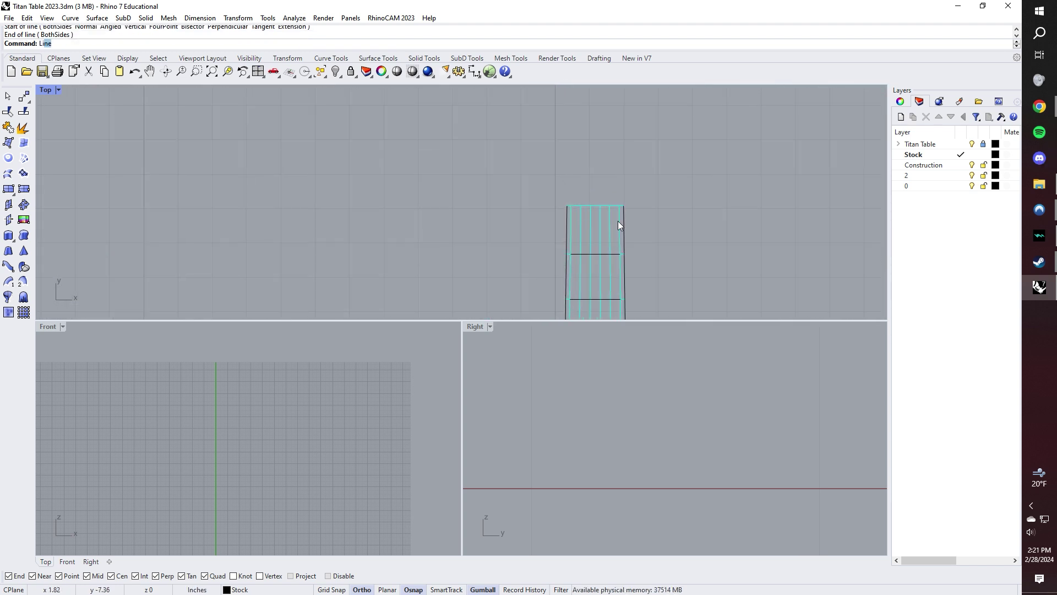
key(Return)
scroll(618, 220, up, 4)
click(518, 185)
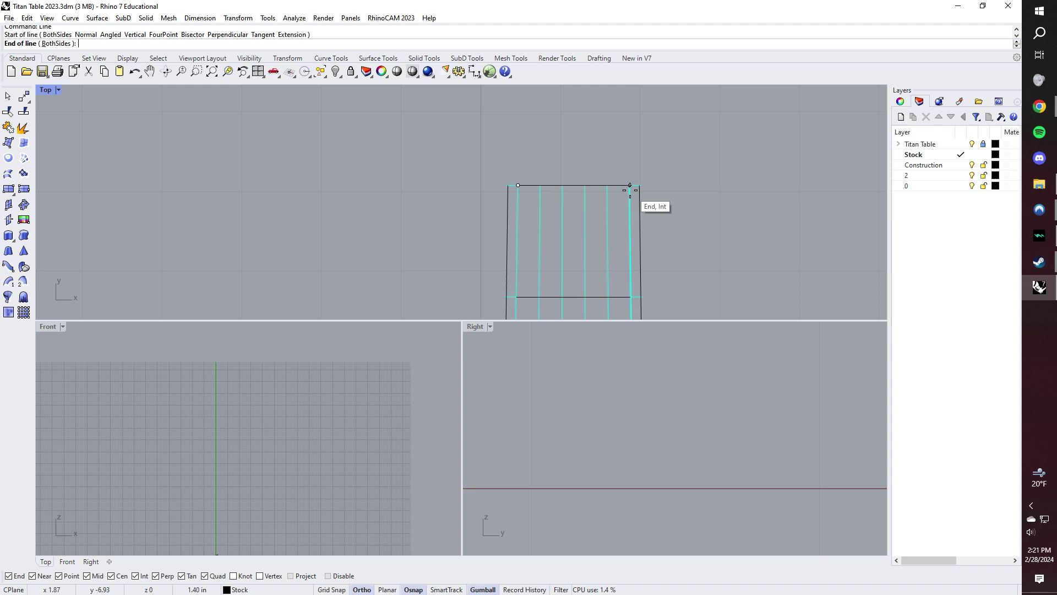
click(617, 190)
right_drag(675, 204, 625, 195)
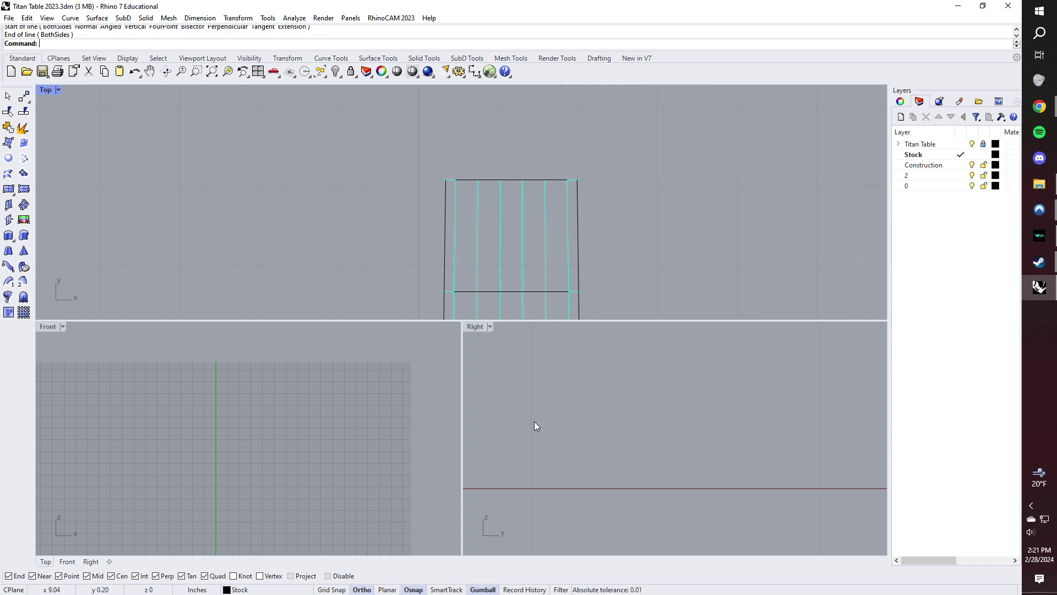
right_drag(534, 426, 507, 429)
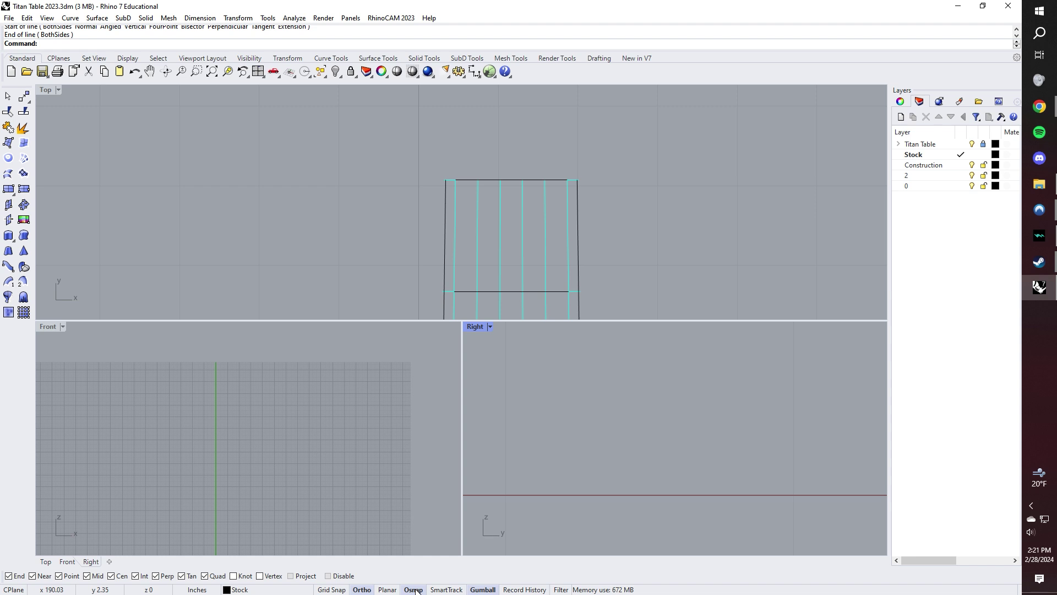
scroll(352, 278, down, 3)
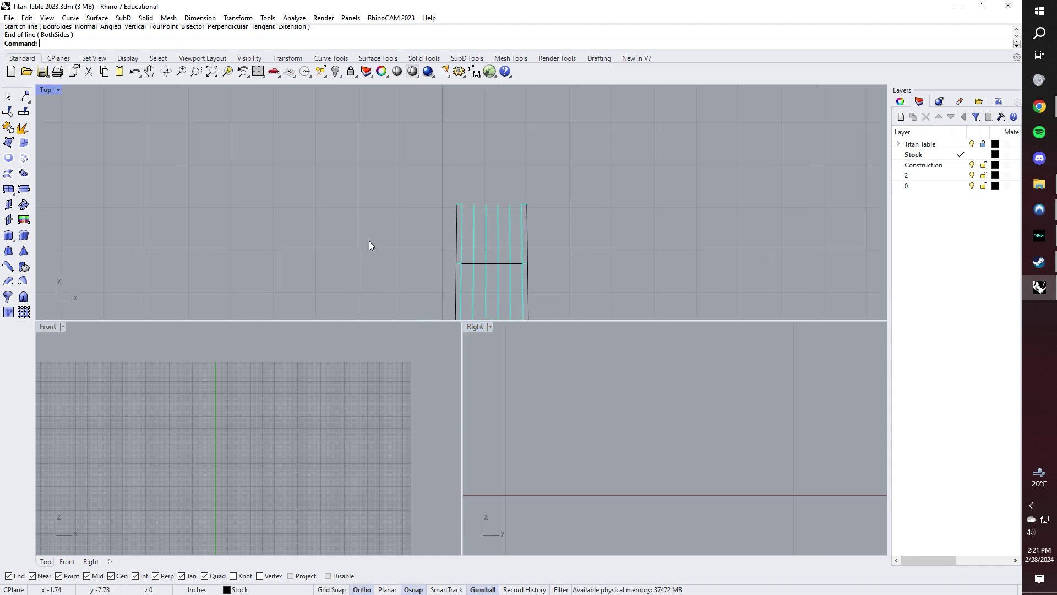
click(344, 291)
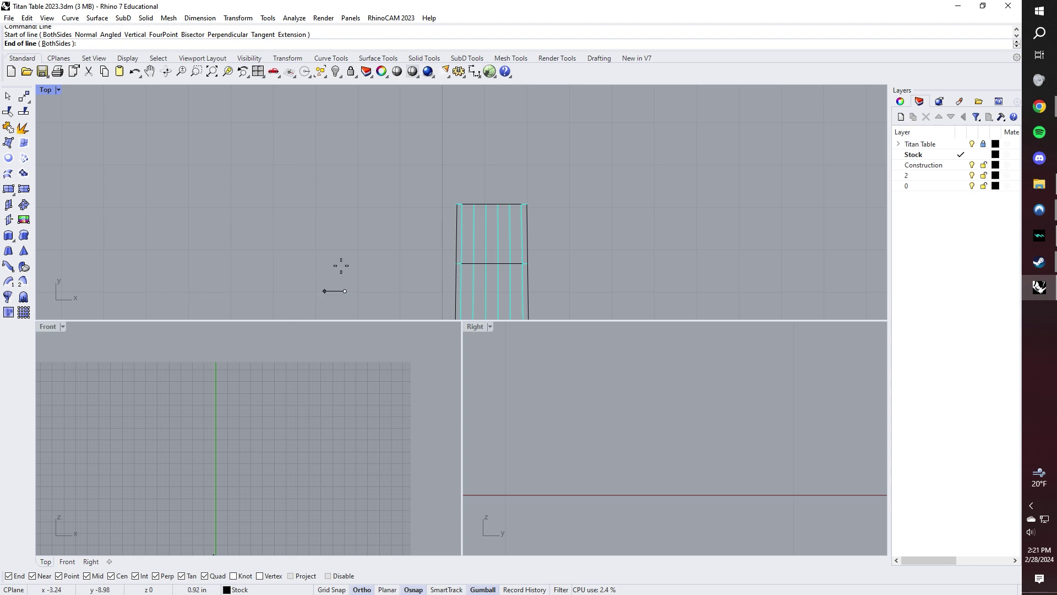
key(Escape)
click(364, 589)
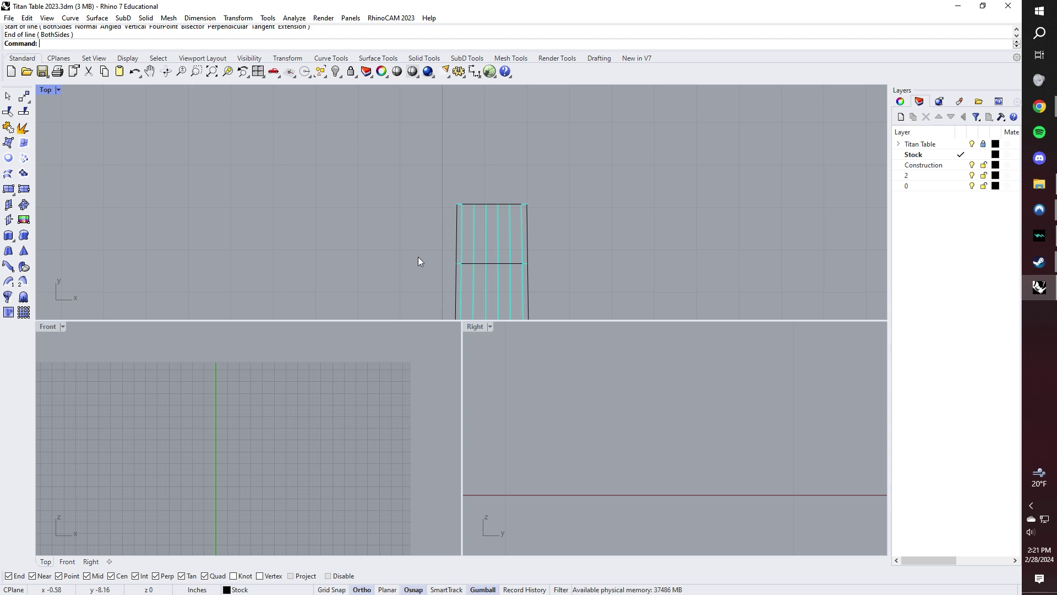
Step: Draw the bridge line across the bottom ends of the strings, from one outer string to the other
scroll(421, 259, down, 8)
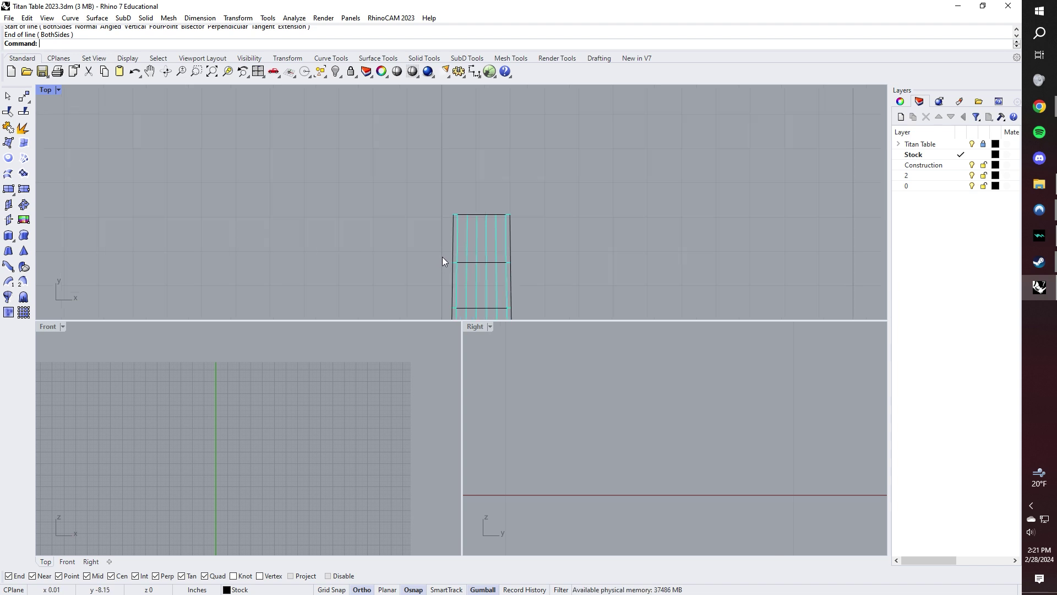
right_drag(444, 262, 453, 189)
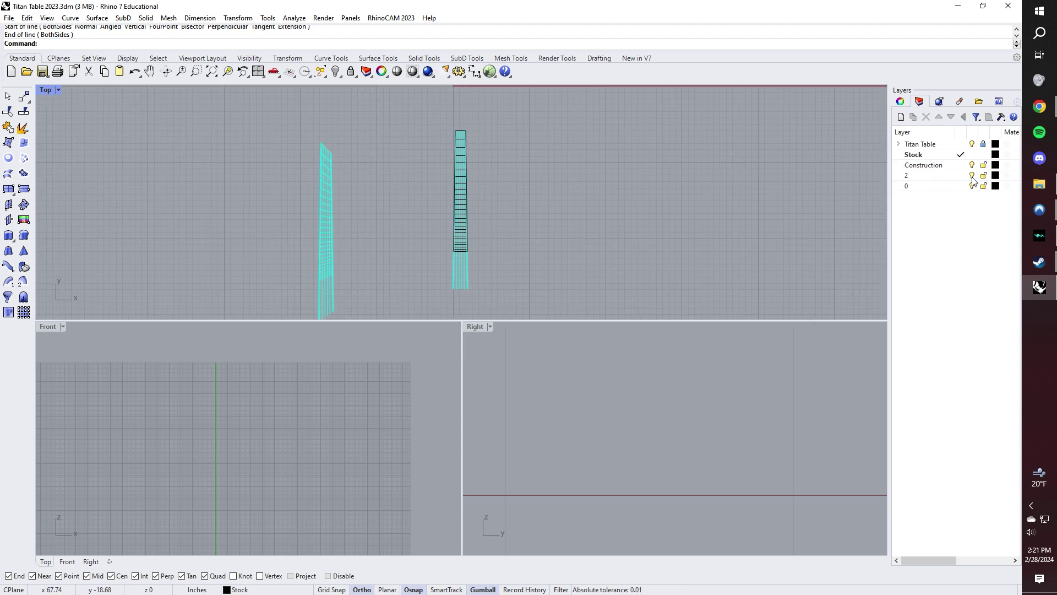
scroll(487, 250, up, 4)
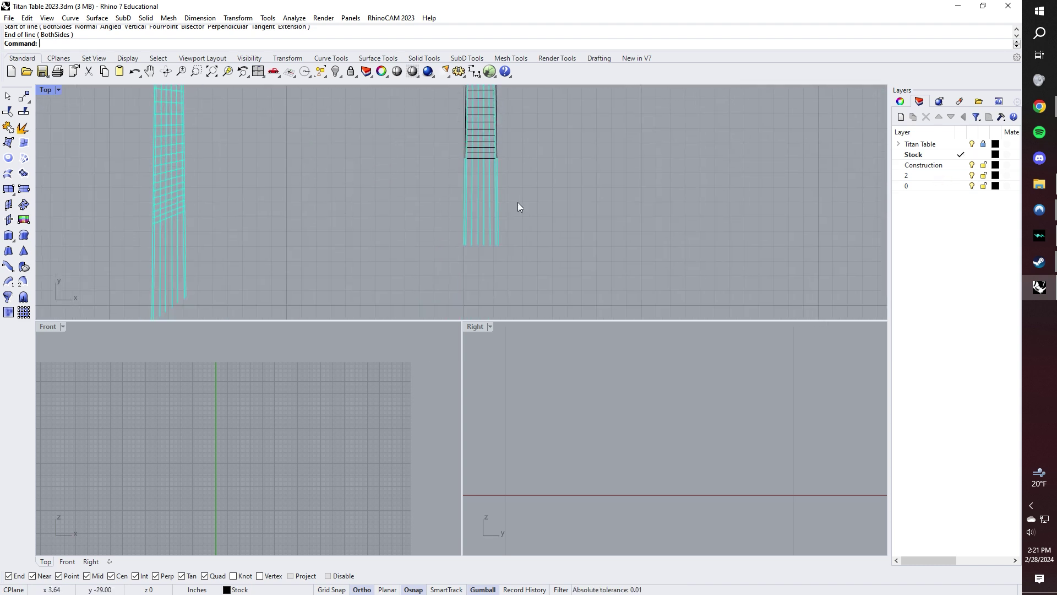
text(line)
key(Return)
scroll(507, 264, up, 2)
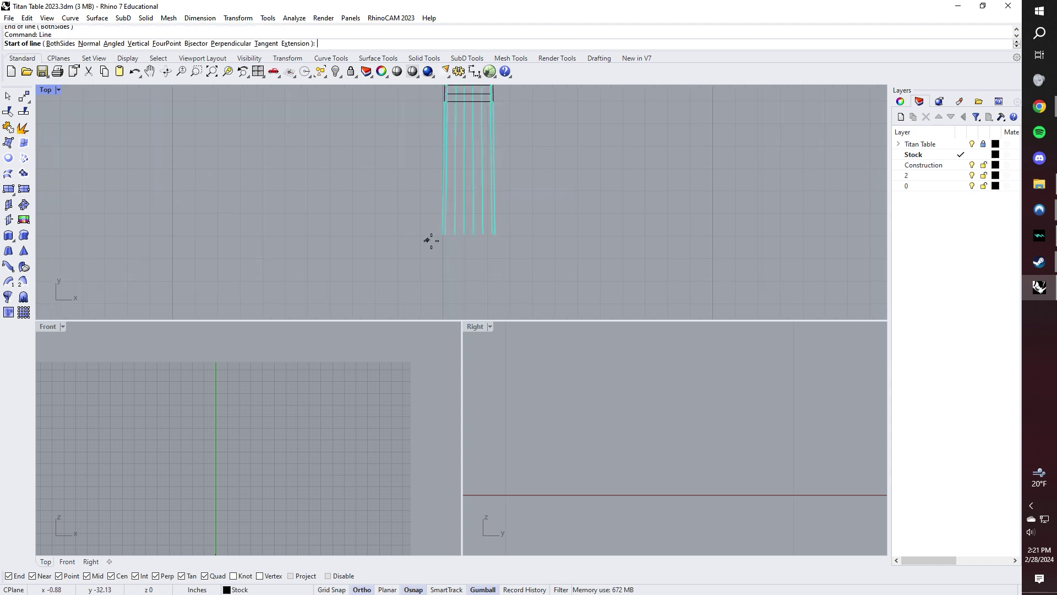
scroll(443, 240, up, 3)
click(446, 232)
click(534, 234)
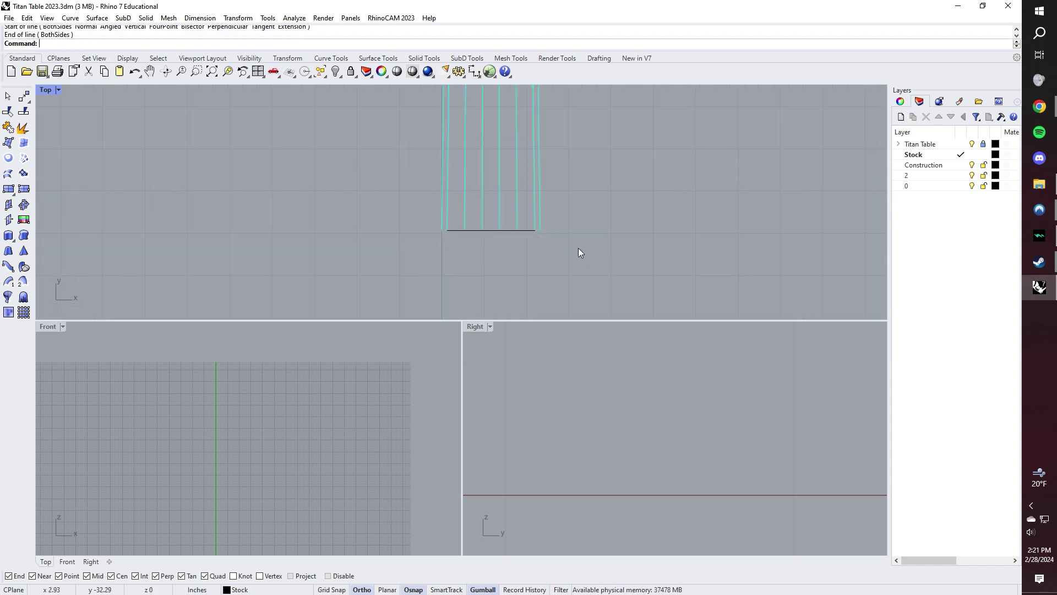
Step: Hide layer 2 with the imported fretboard designs so only the traced lines are shown
scroll(580, 252, down, 7)
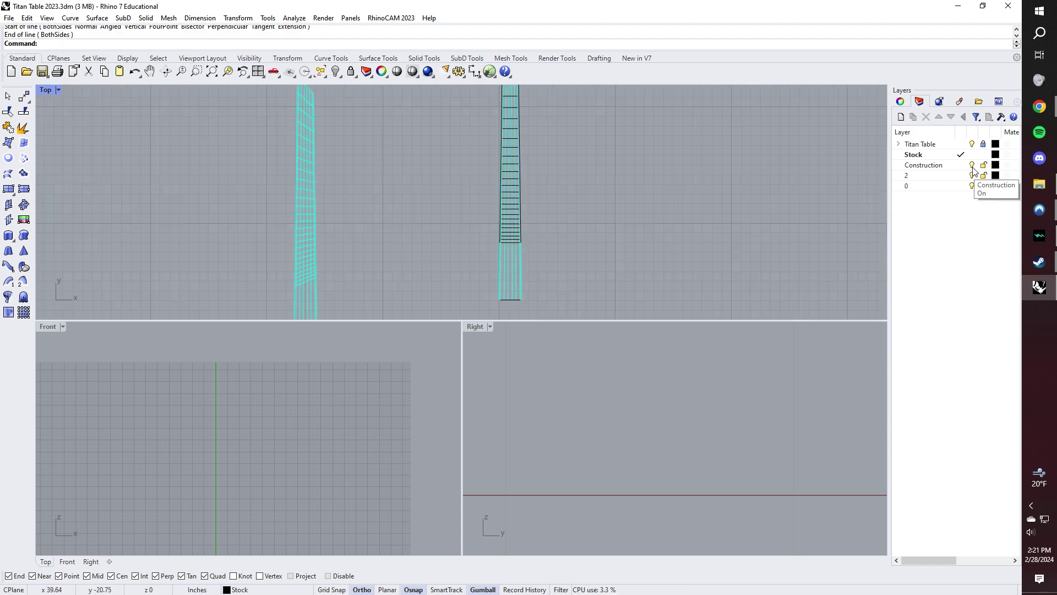
click(972, 176)
right_drag(565, 220, 536, 288)
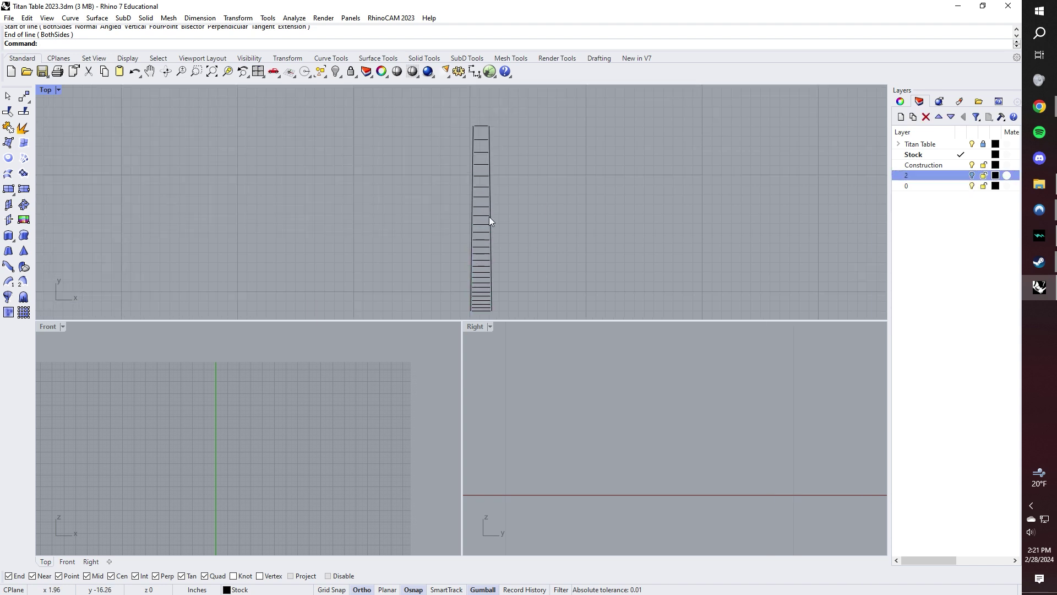
scroll(490, 221, down, 3)
drag(444, 122, 532, 269)
drag(534, 204, 592, 207)
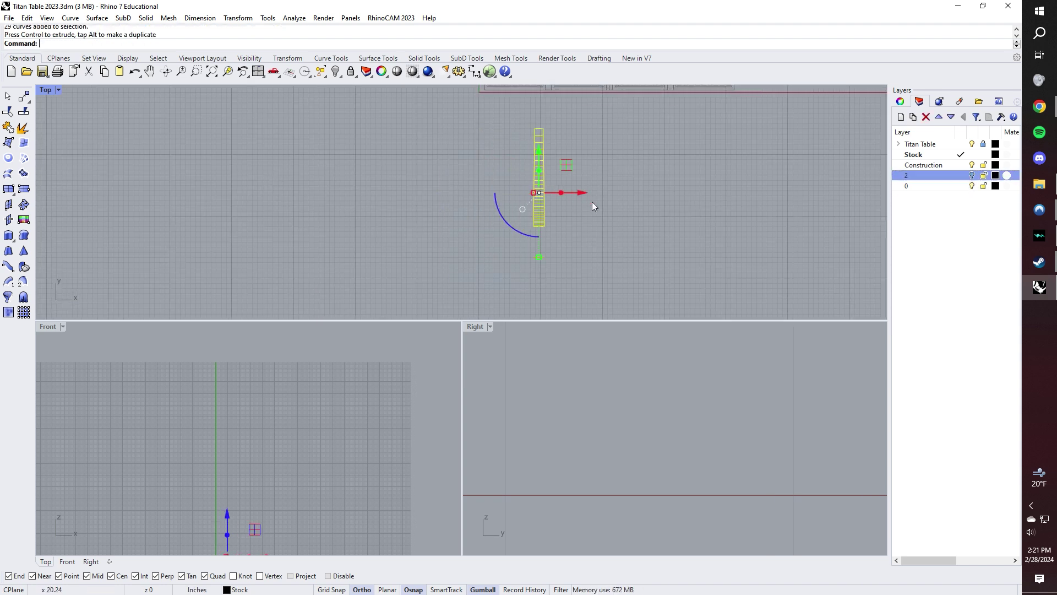
click(590, 207)
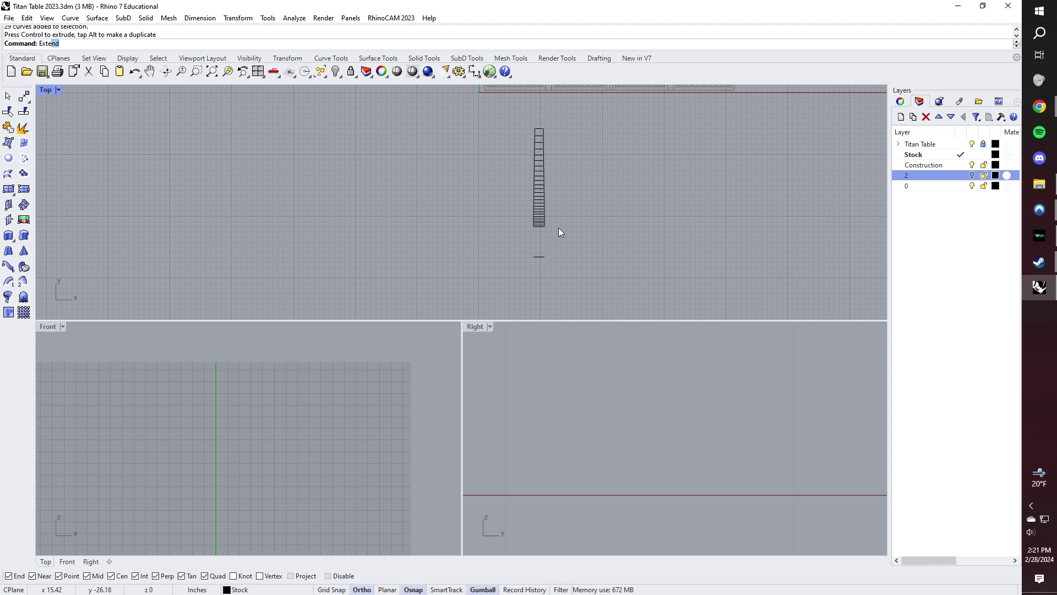
key(Return)
scroll(559, 233, up, 4)
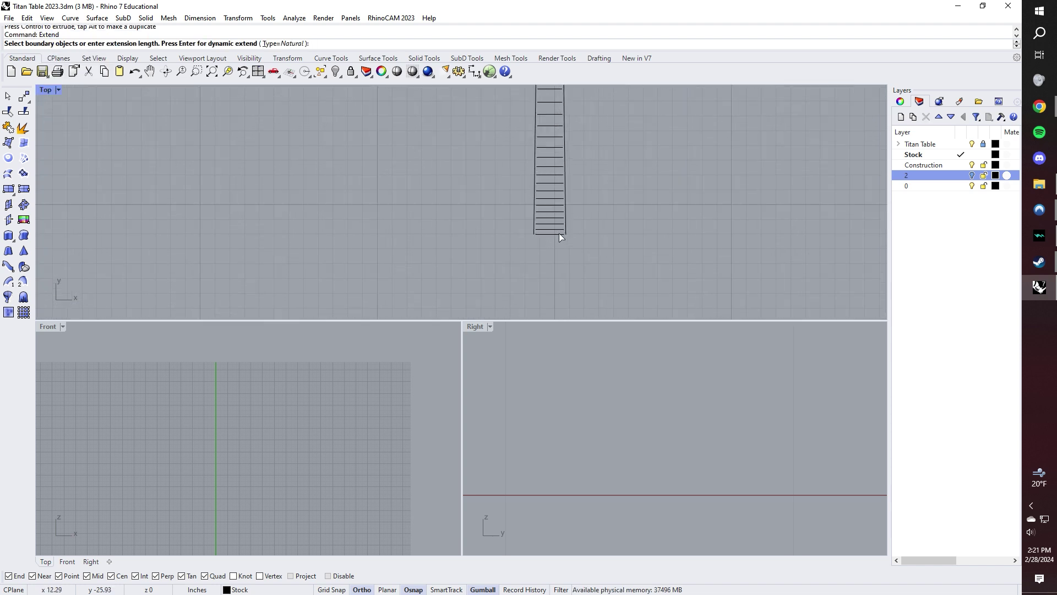
scroll(559, 233, up, 2)
click(570, 228)
key(Escape)
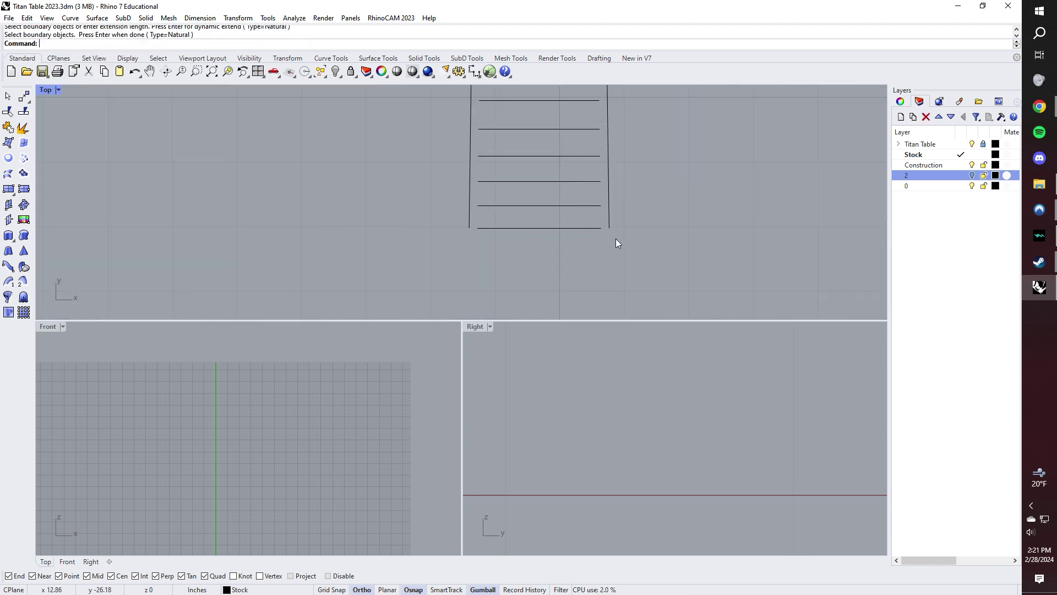
Step: Extend the last fret line past both fingerboard edges, and both edge lines downward past the last fret
key(Return)
key(Return)
click(593, 227)
click(667, 227)
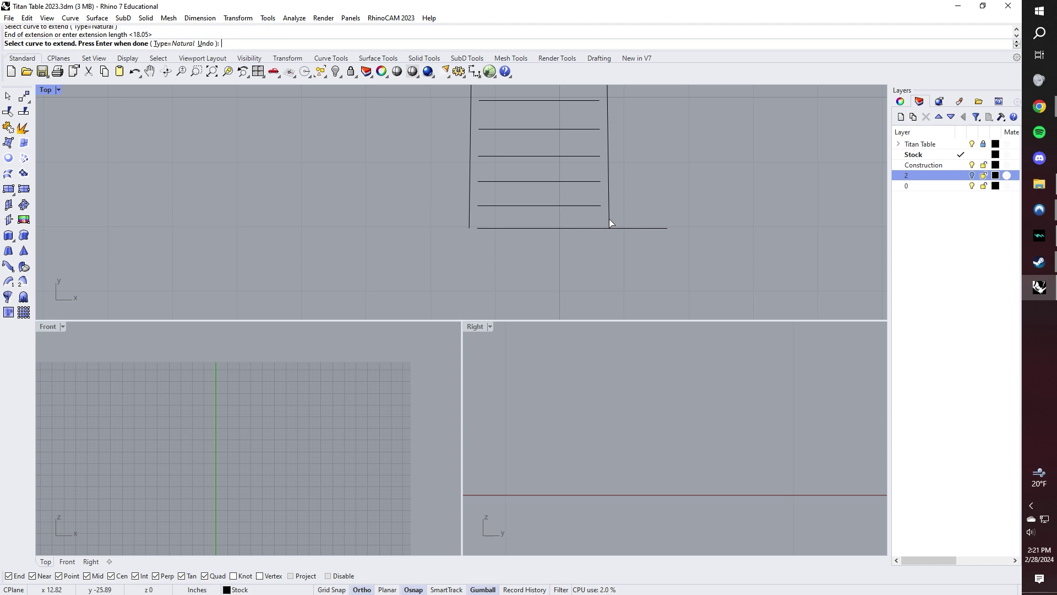
click(608, 222)
click(610, 266)
click(485, 228)
click(387, 230)
click(388, 230)
click(471, 197)
click(470, 261)
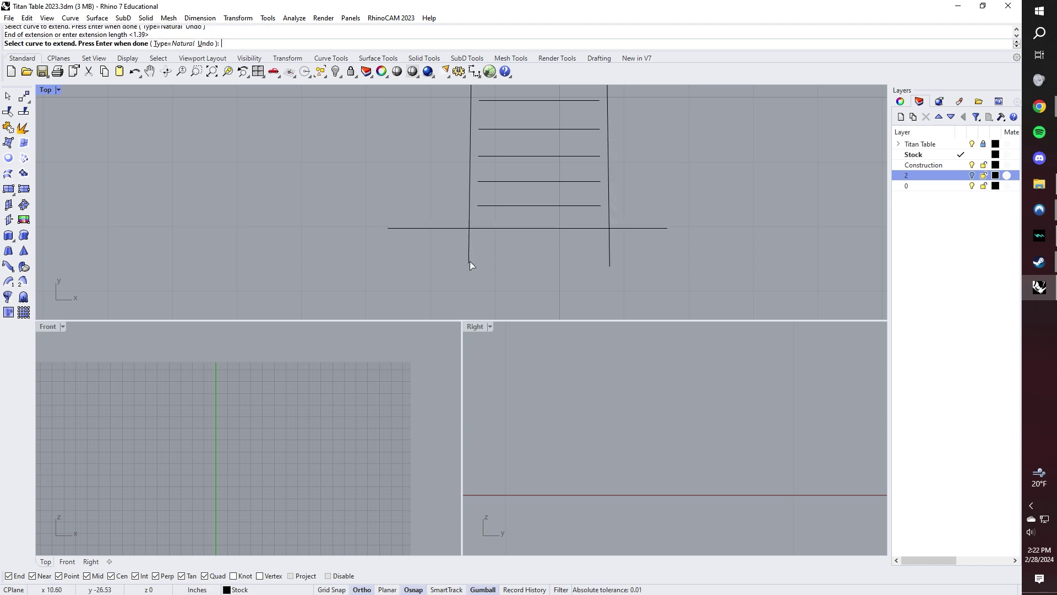
Step: Extend the nut line past both fingerboard edges, and both edge lines upward past the nut
scroll(470, 261, down, 8)
scroll(475, 134, up, 14)
right_drag(475, 133, 489, 202)
click(474, 170)
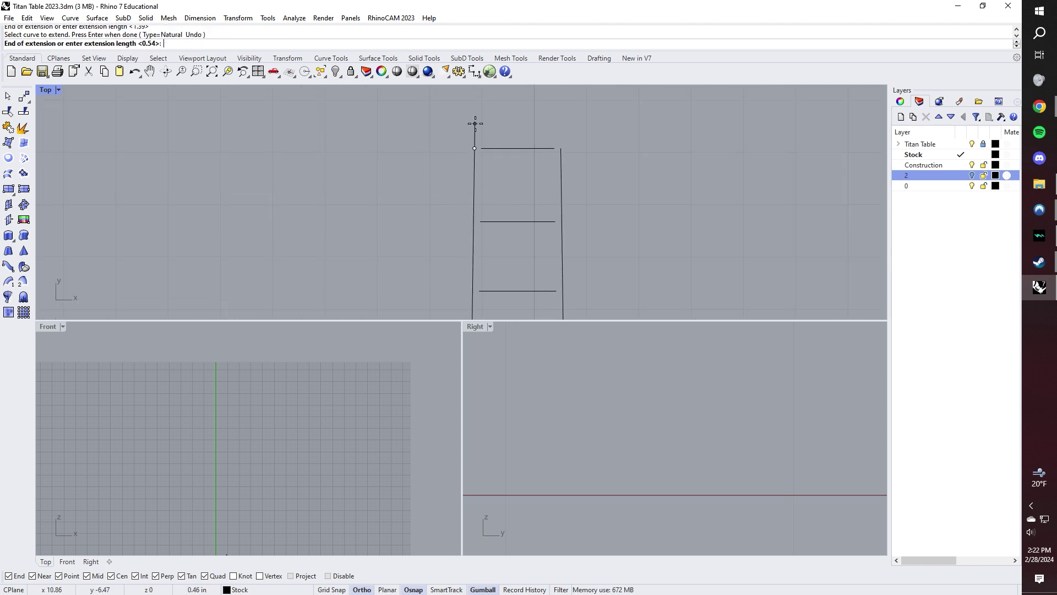
click(475, 124)
click(487, 148)
click(430, 148)
click(523, 148)
click(563, 154)
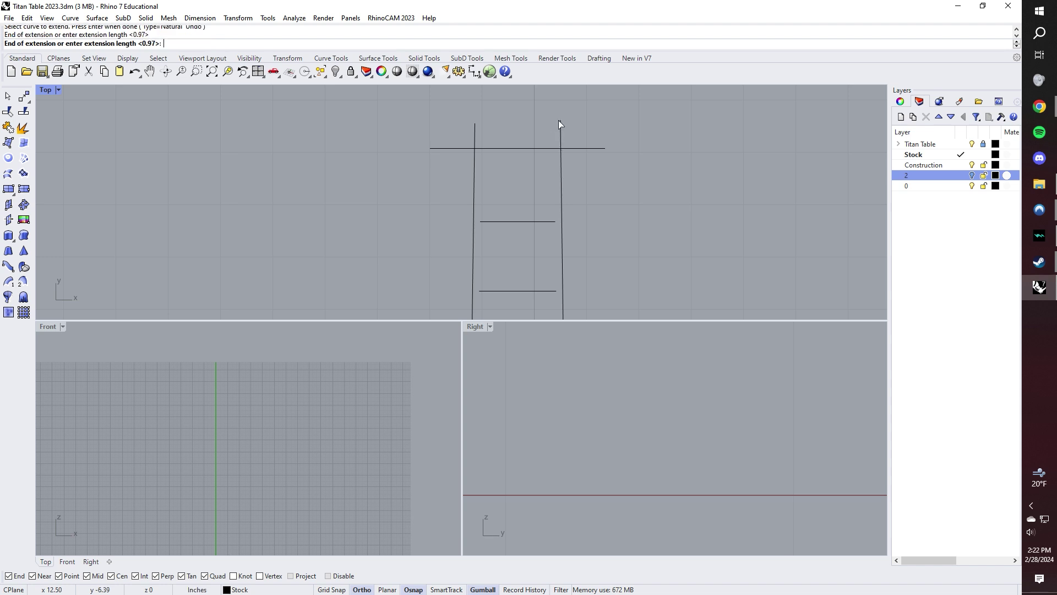
key(Return)
Step: Using the nut, both edges and last fret as cutting lines, trim the overhanging ends at the last fret
scroll(558, 121, down, 5)
drag(584, 145, 520, 124)
scroll(529, 156, down, 4)
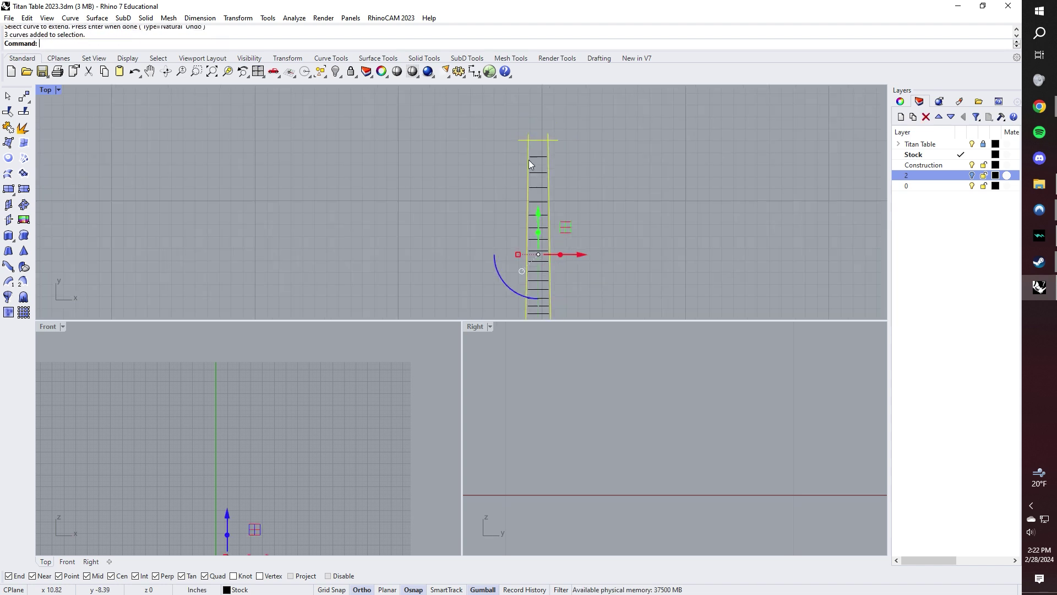
right_drag(556, 317, 553, 232)
shift+click(550, 228)
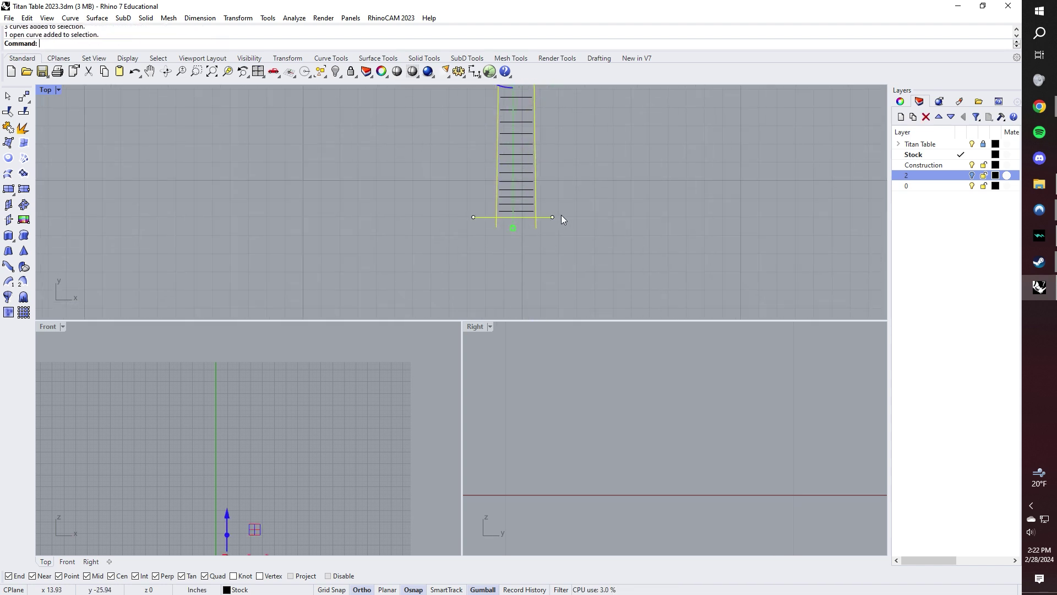
scroll(557, 239, up, 2)
text(trim)
key(Return)
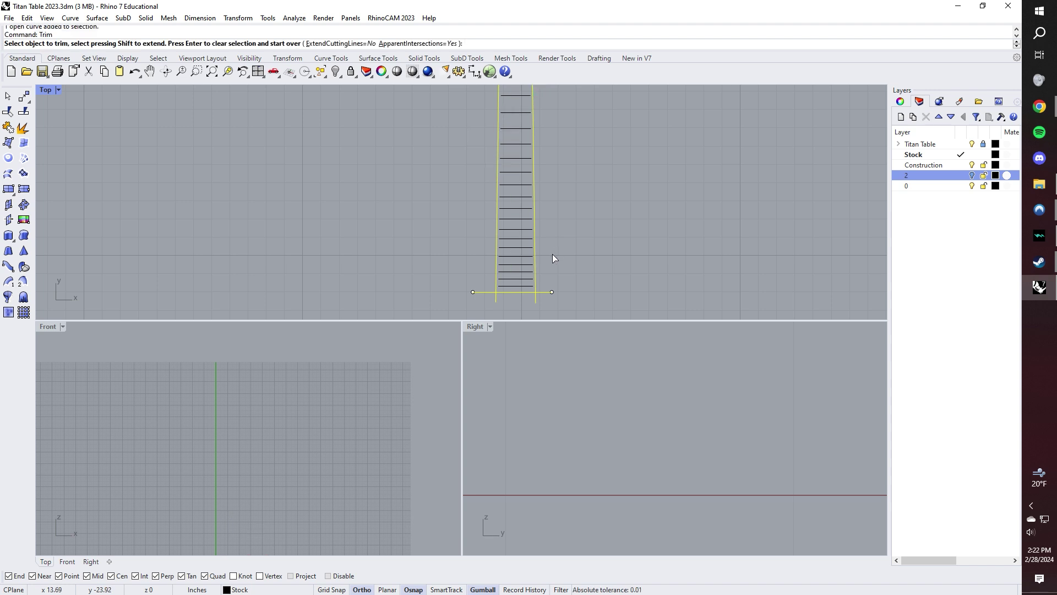
right_drag(550, 277, 561, 235)
click(558, 249)
click(547, 257)
click(507, 257)
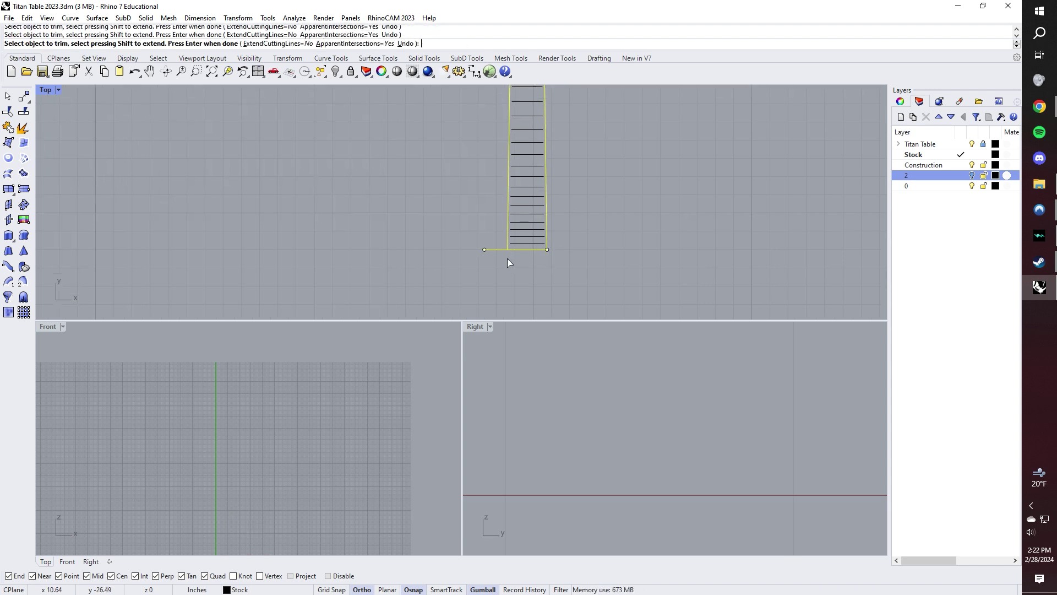
click(497, 250)
Step: Trim off the overhanging line ends around the nut's corners
scroll(497, 240, down, 10)
scroll(490, 150, up, 10)
right_drag(519, 165, 515, 229)
scroll(515, 232, up, 3)
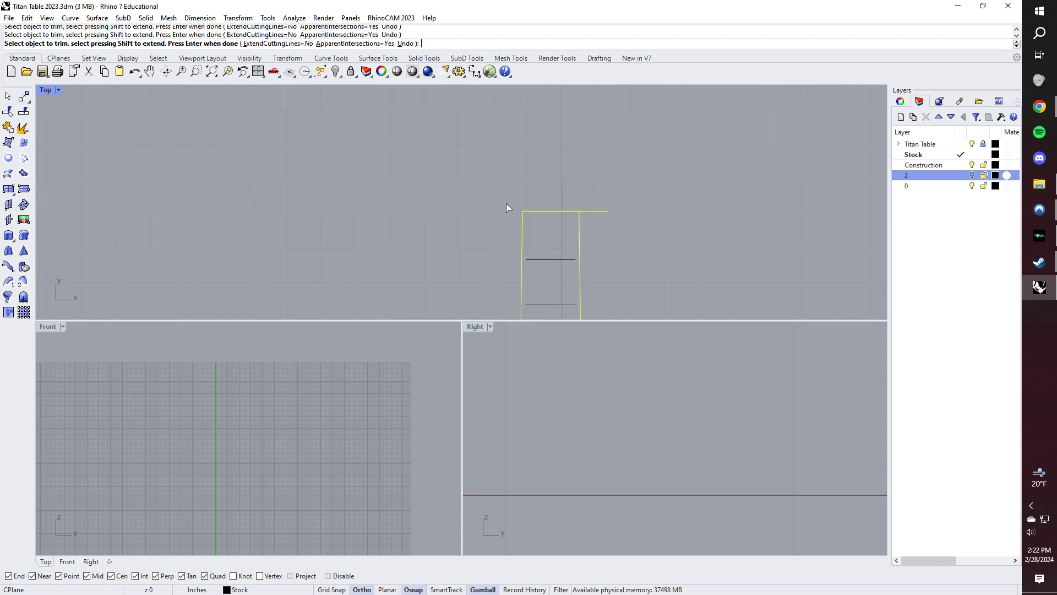
right_click(651, 219)
Step: Join the nut line, both edge lines and the last fret line into one fingerboard outline
scroll(650, 220, down, 7)
right_drag(655, 272, 579, 191)
scroll(579, 191, down, 6)
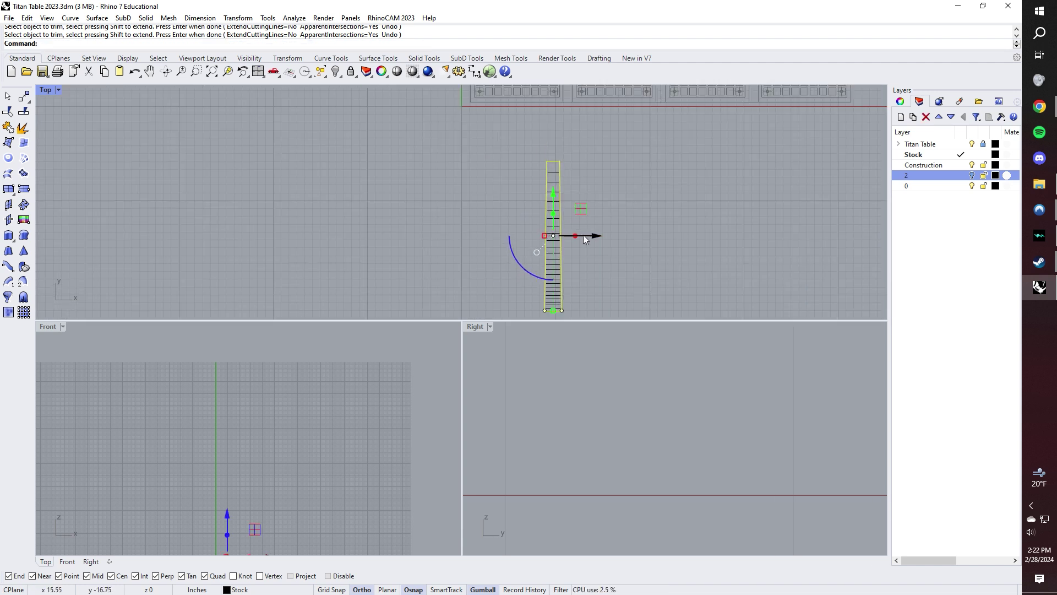
right_drag(583, 236, 559, 194)
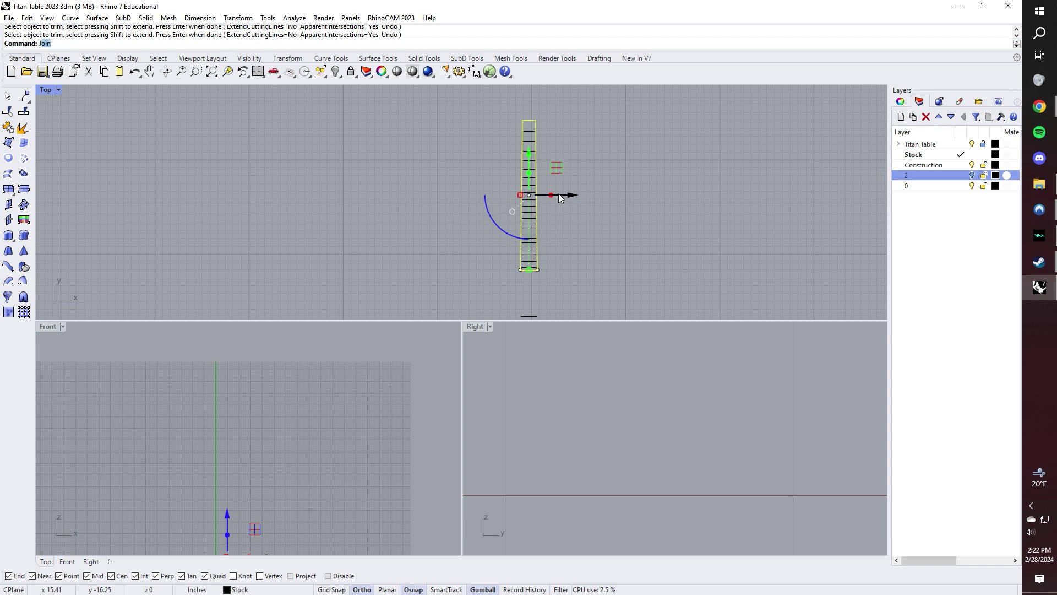
key(Return)
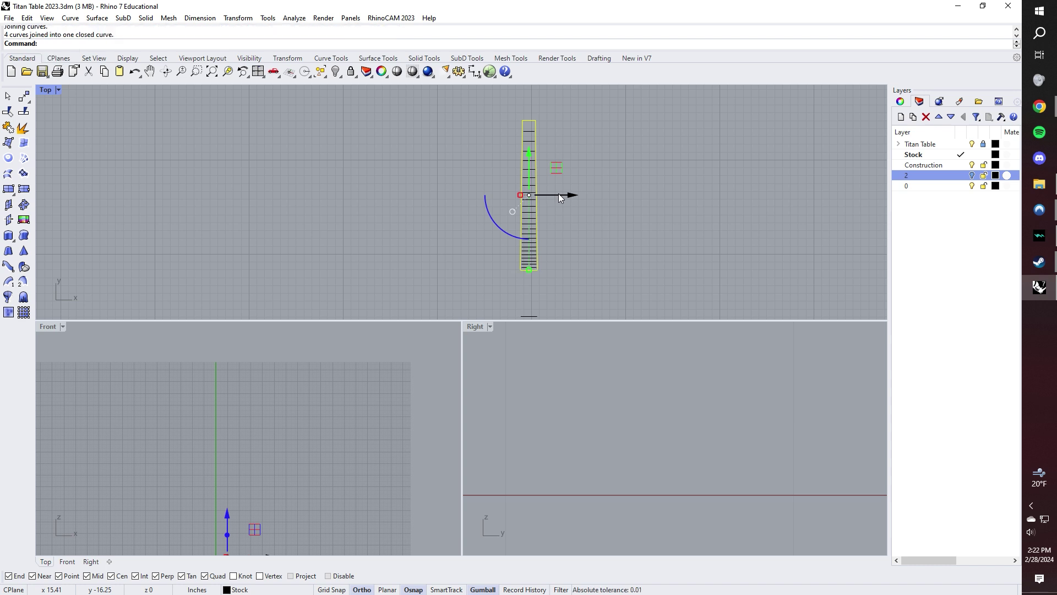
Step: Examine the joined fingerboard outline by selecting and deselecting it, and inspect the nut end
key(Escape)
scroll(556, 139, up, 3)
click(519, 134)
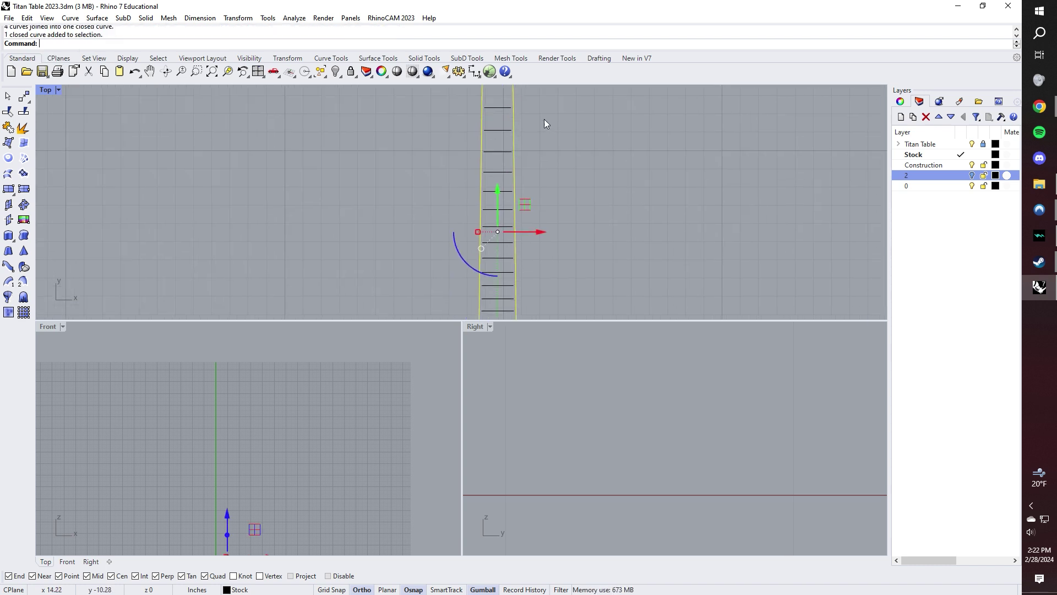
scroll(548, 154, down, 2)
click(573, 153)
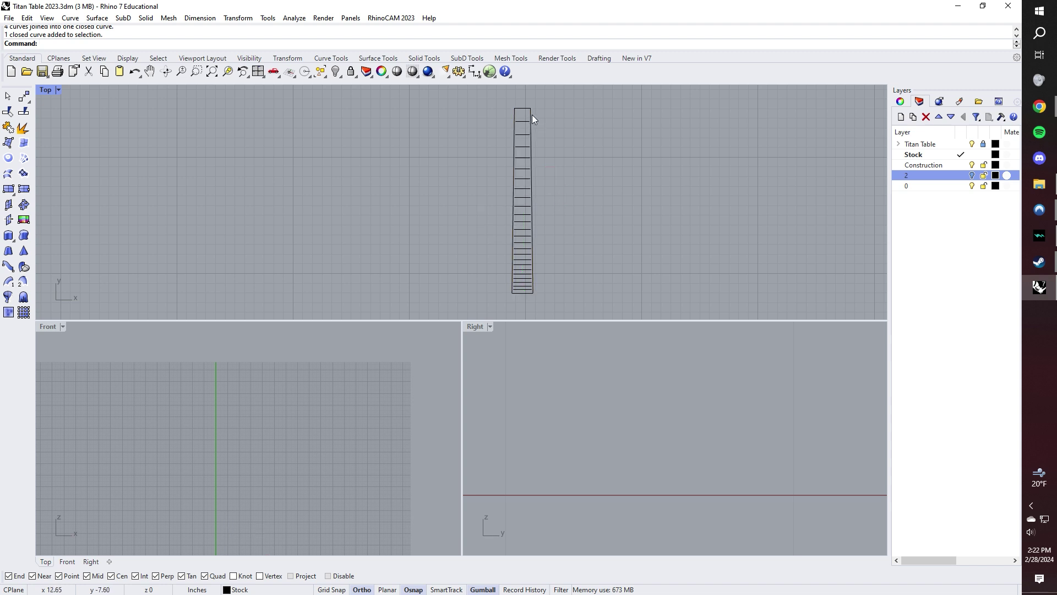
click(531, 115)
click(573, 134)
click(530, 116)
click(551, 117)
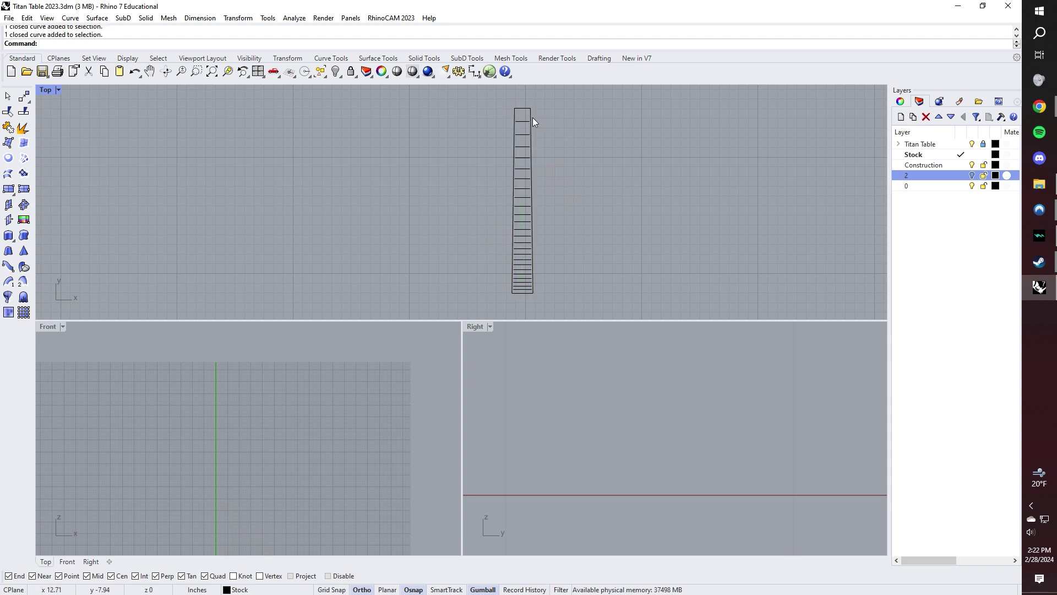
click(533, 117)
scroll(554, 127, up, 4)
click(554, 126)
scroll(517, 138, up, 3)
right_drag(526, 118, 555, 201)
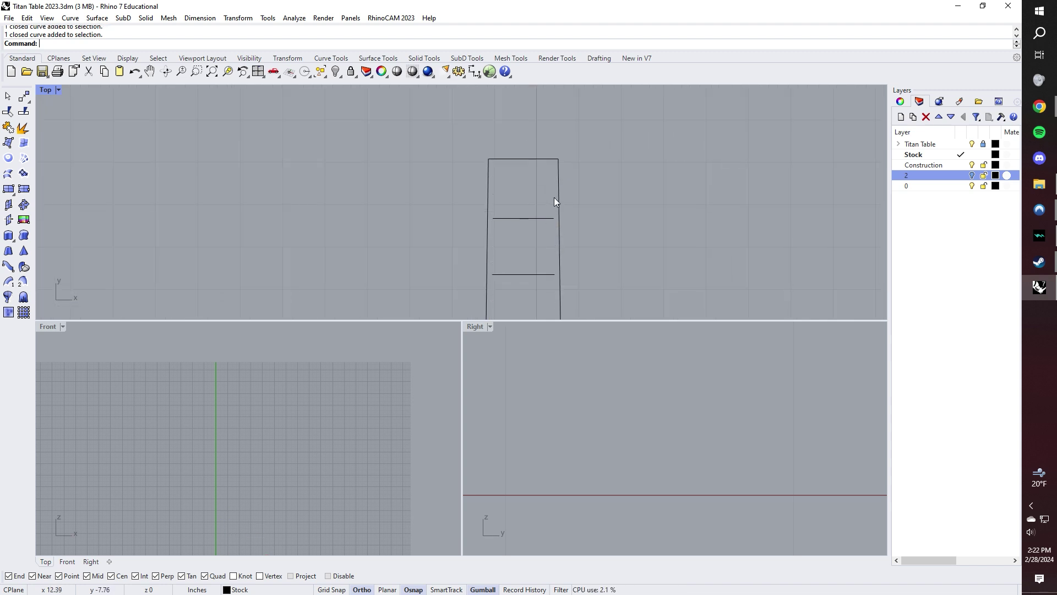
Step: Try to extend both ends of the first fret to the fingerboard outline, and undo the extensions
click(561, 213)
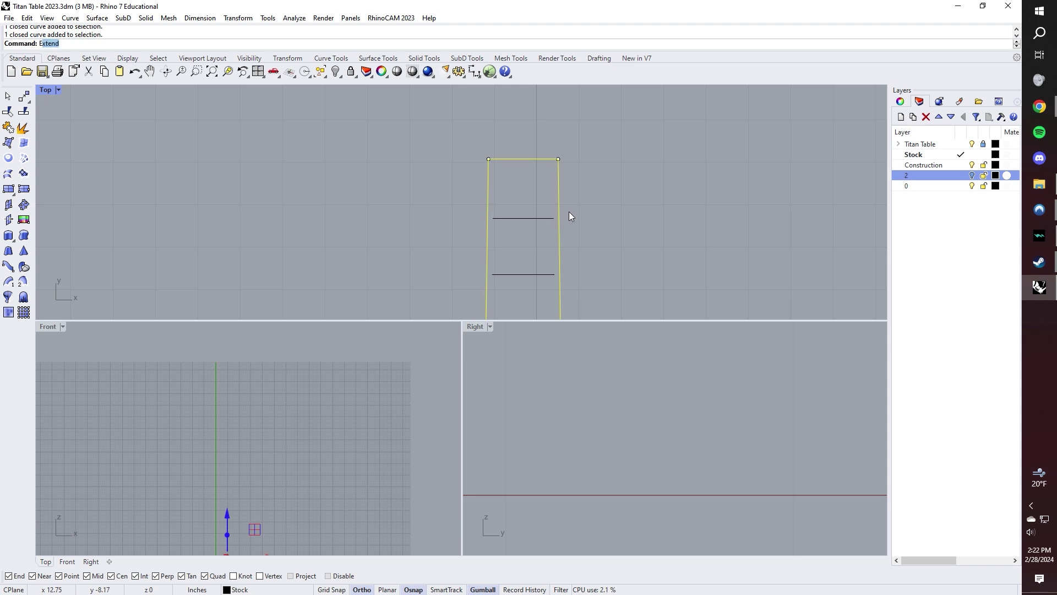
text(xte)
key(Return)
scroll(535, 216, up, 3)
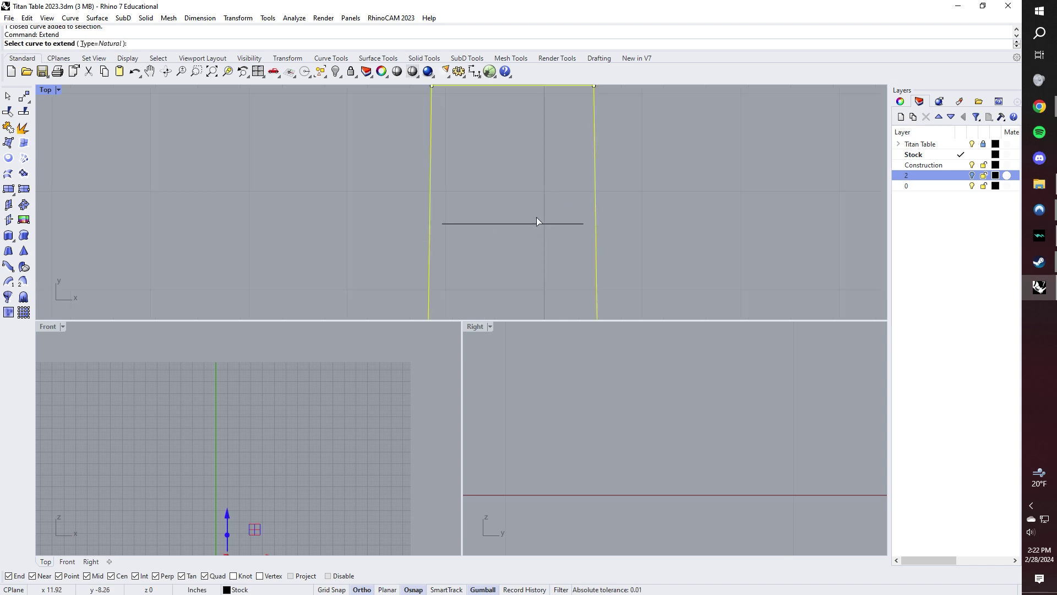
click(581, 224)
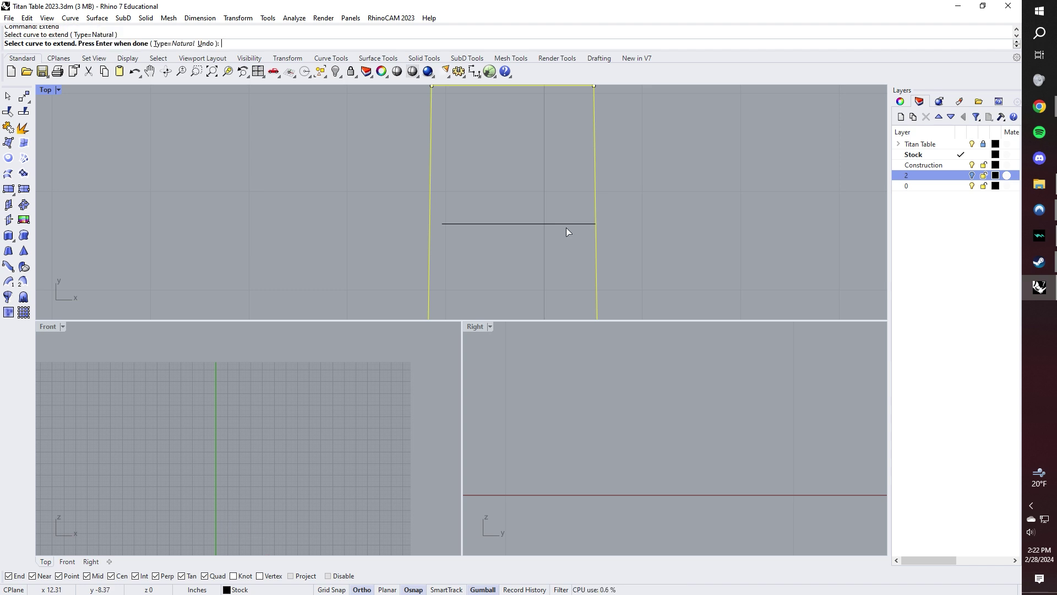
click(448, 224)
key(ctrl+z)
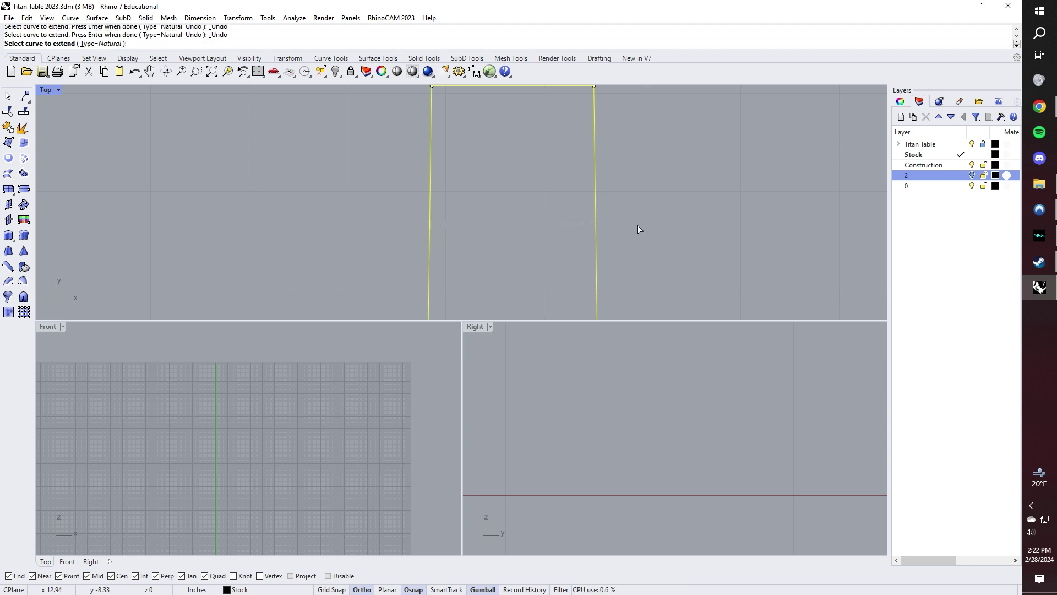
right_drag(649, 248, 573, 226)
key(Return)
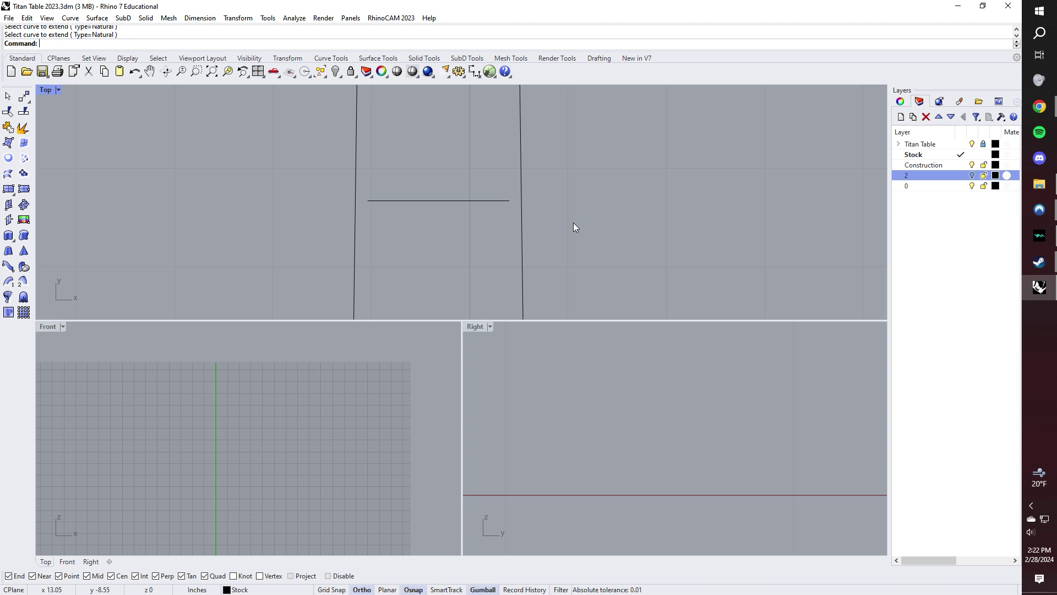
Step: Offset the fingerboard outline inward by 0.08 inches
scroll(573, 222, down, 4)
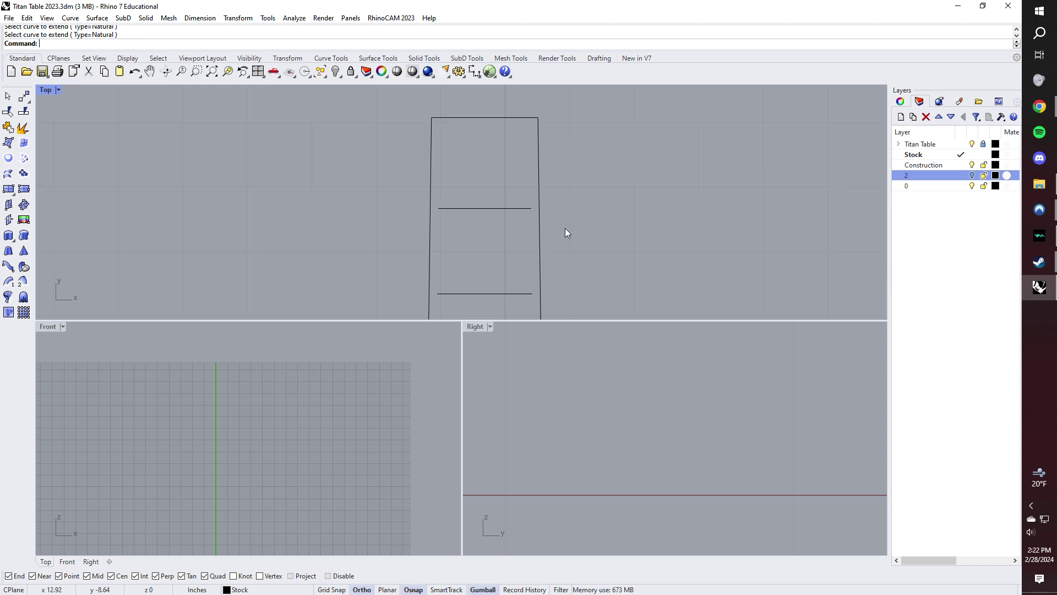
right_drag(533, 231, 540, 181)
click(547, 180)
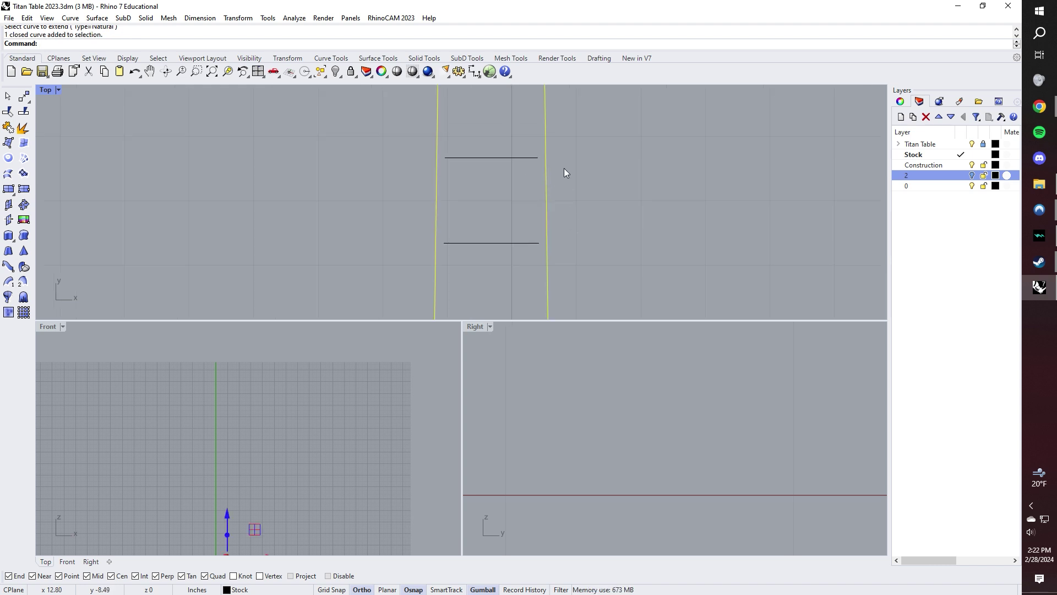
text(Offset)
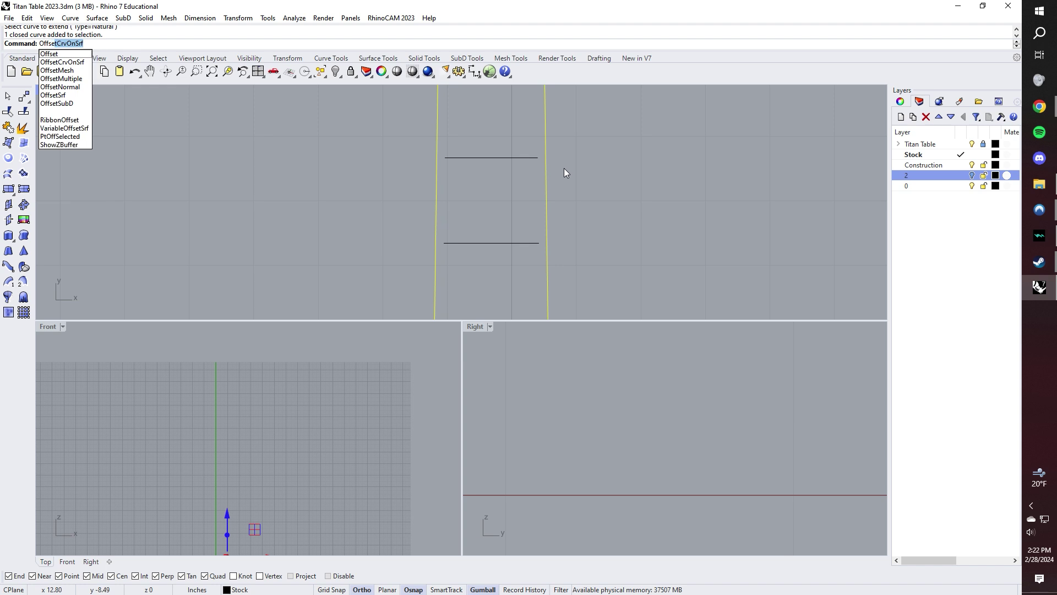
key(Return)
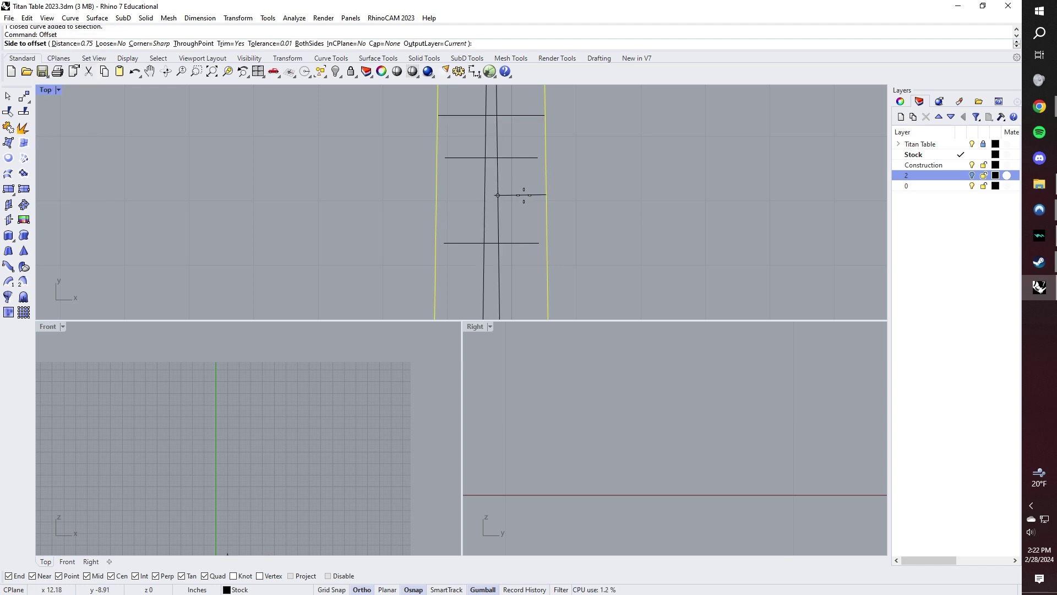
text(.08)
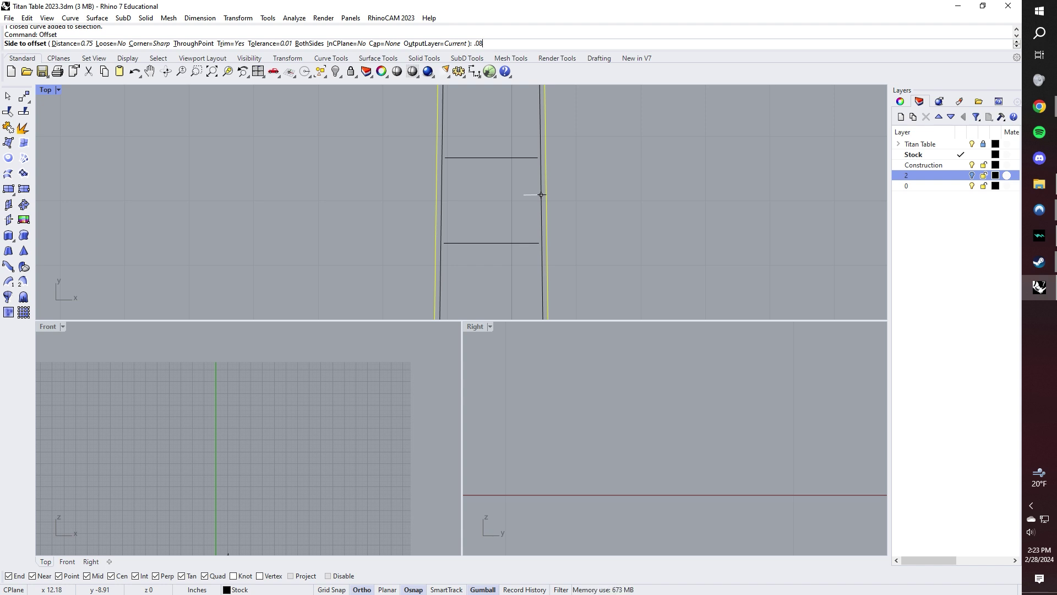
key(Return)
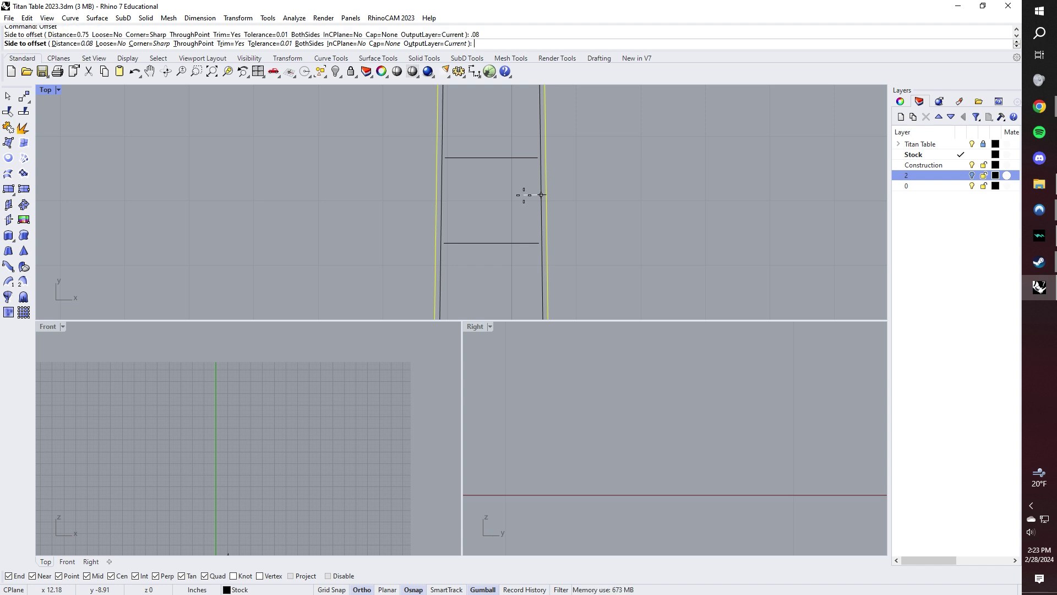
click(542, 186)
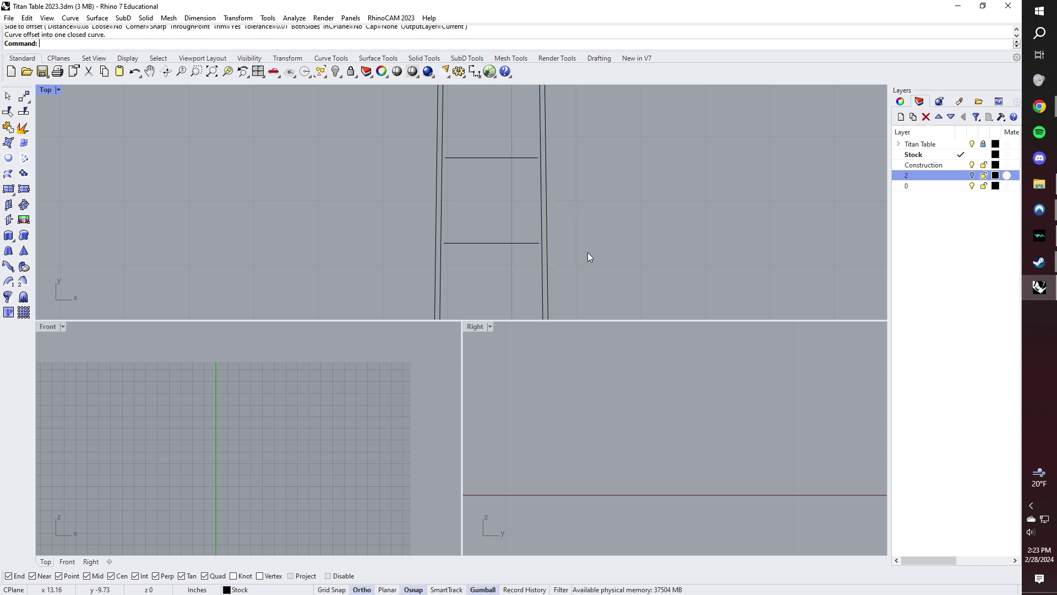
Step: Use the inner 0.08-inch offset as the boundary and extend the right-hand ends of the frets nearest the nut to it
scroll(567, 189, down, 2)
scroll(538, 206, down, 3)
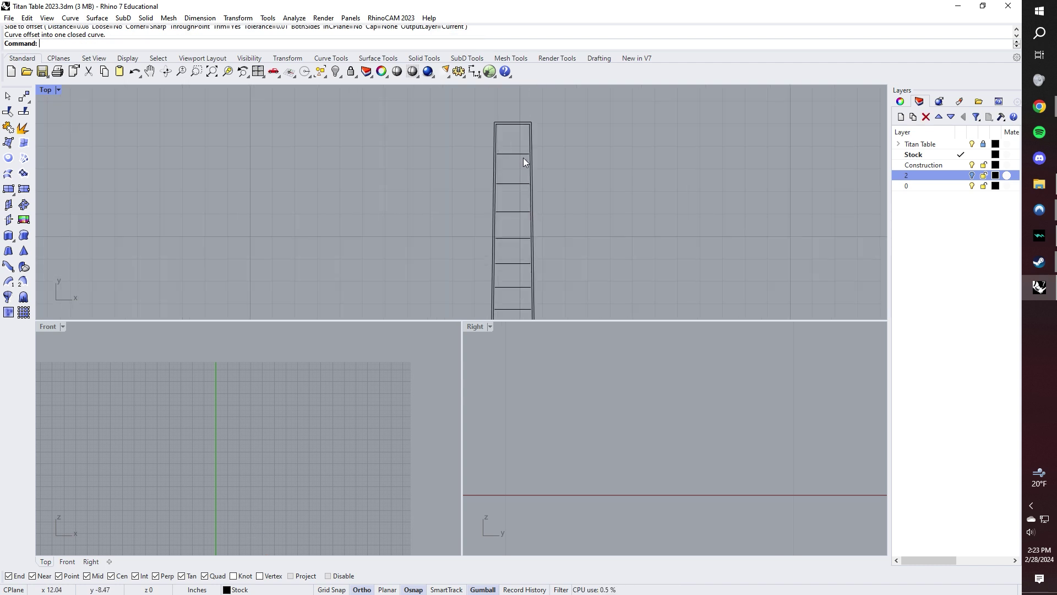
scroll(523, 158, up, 3)
scroll(516, 141, up, 2)
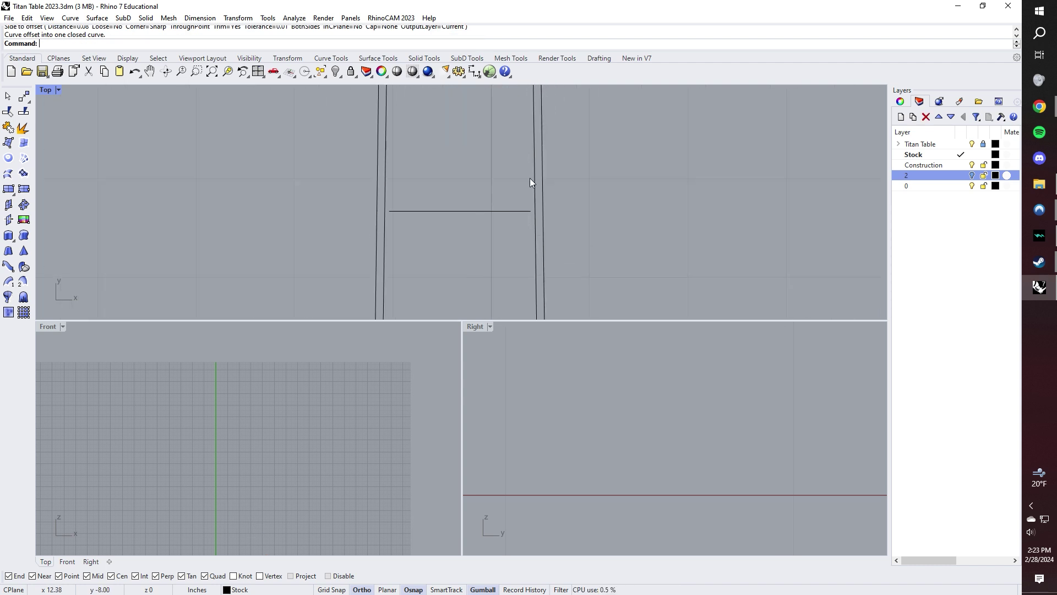
click(532, 179)
scroll(565, 146, down, 3)
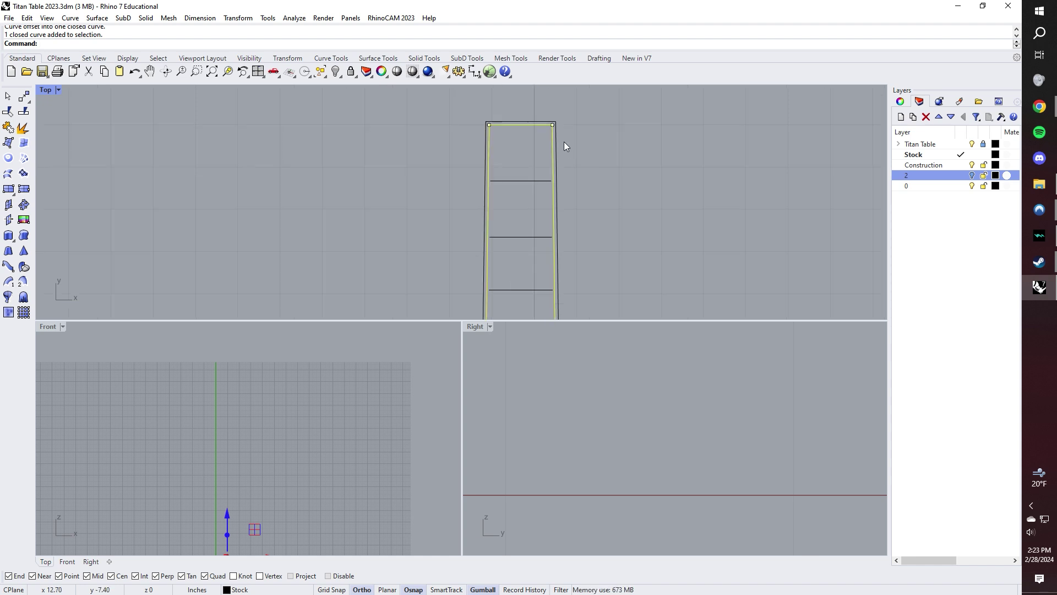
key(Return)
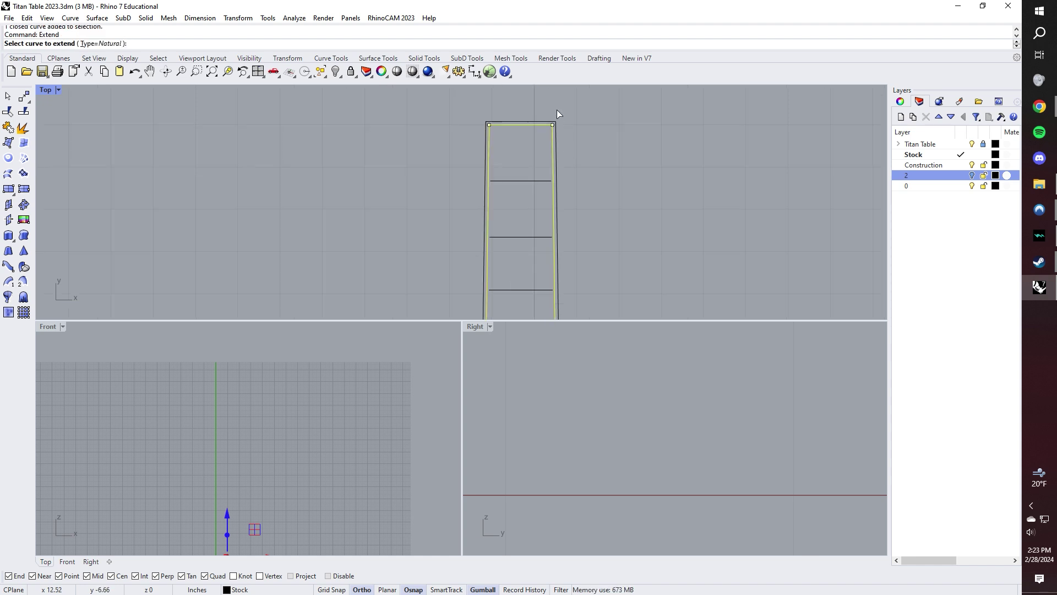
scroll(550, 242, up, 3)
click(543, 147)
scroll(543, 178, down, 8)
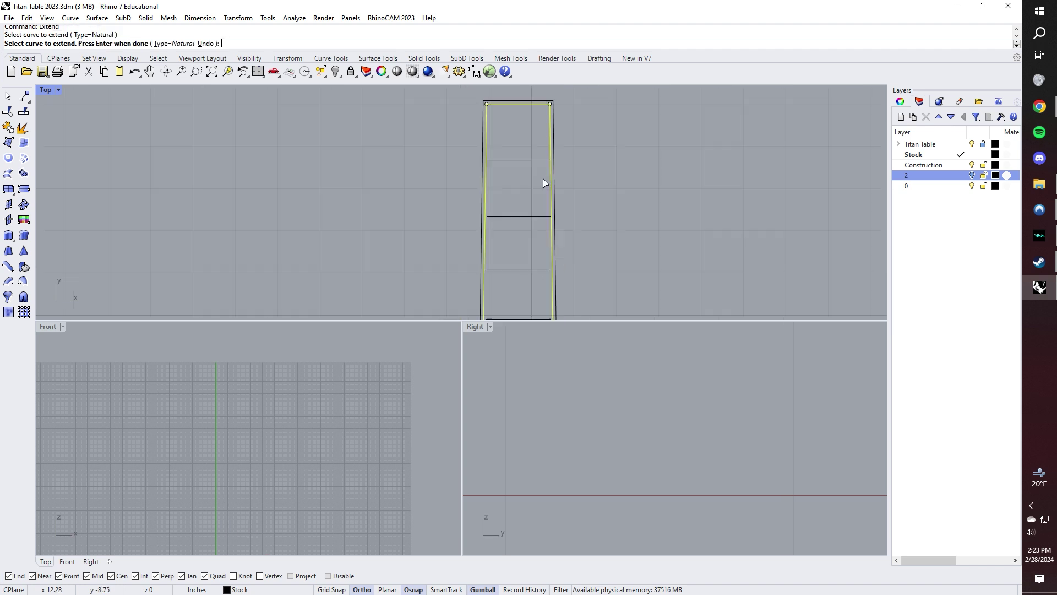
click(527, 263)
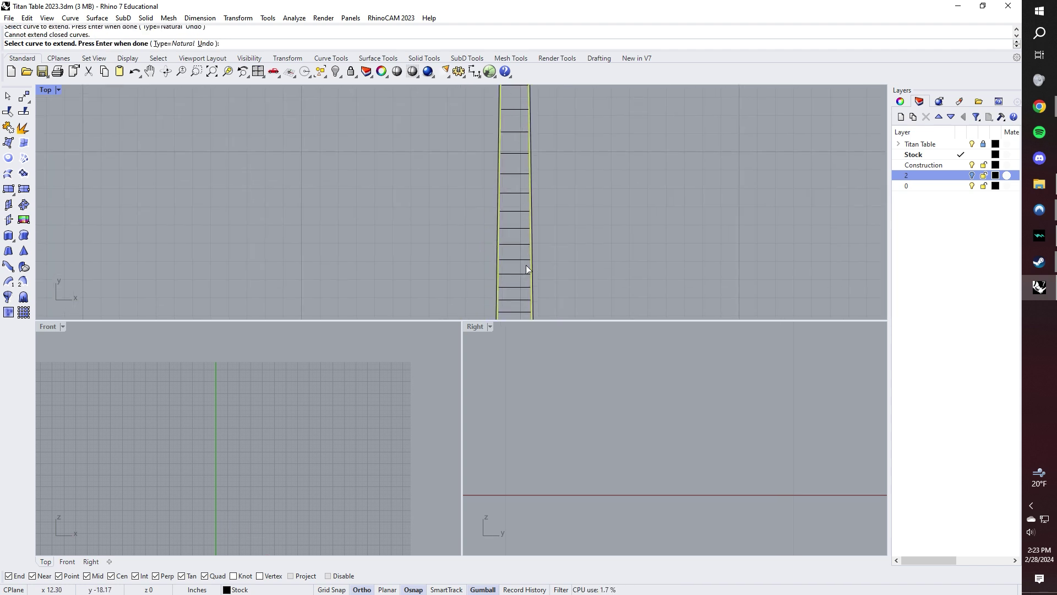
Step: Extend the right-hand ends of the remaining frets, down to the body end of the fingerboard, to the inner offset boundary
drag(525, 118, 525, 122)
scroll(526, 137, down, 10)
scroll(524, 187, up, 12)
scroll(528, 199, down, 2)
scroll(529, 204, up, 2)
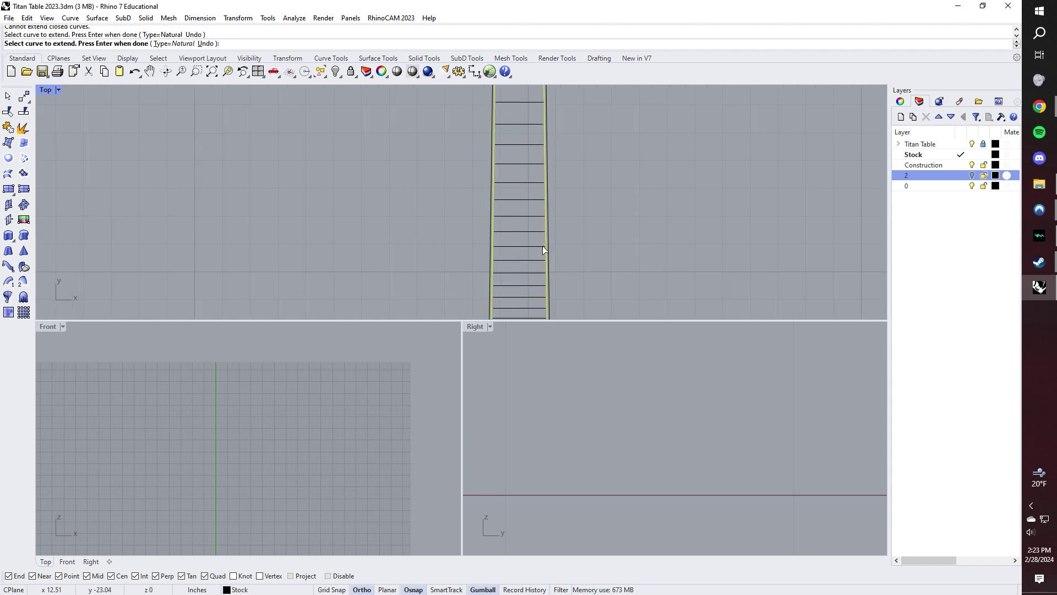
drag(541, 253, 535, 122)
right_drag(537, 213, 533, 140)
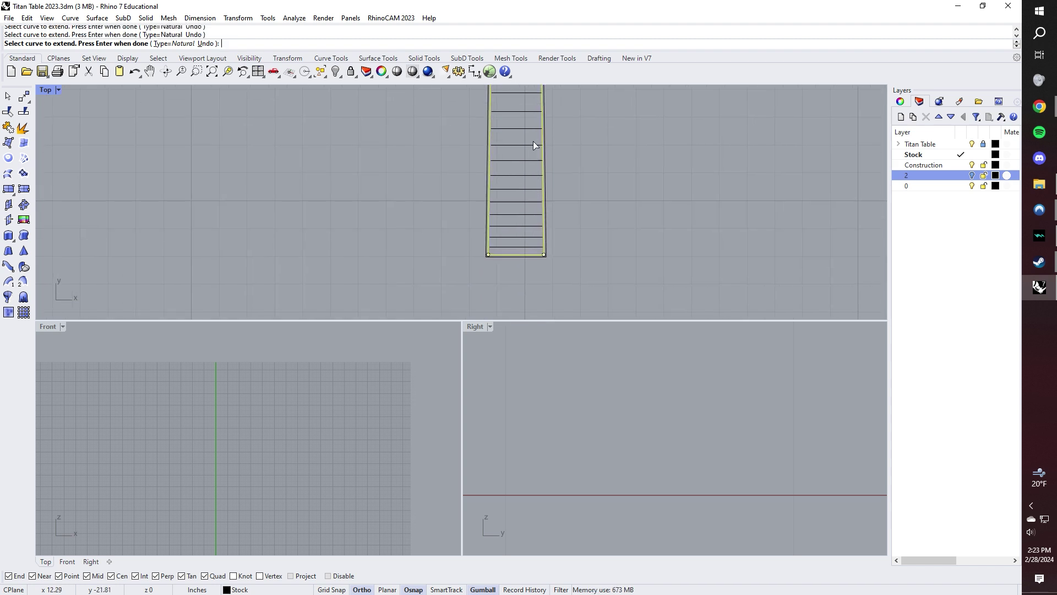
scroll(539, 237, up, 8)
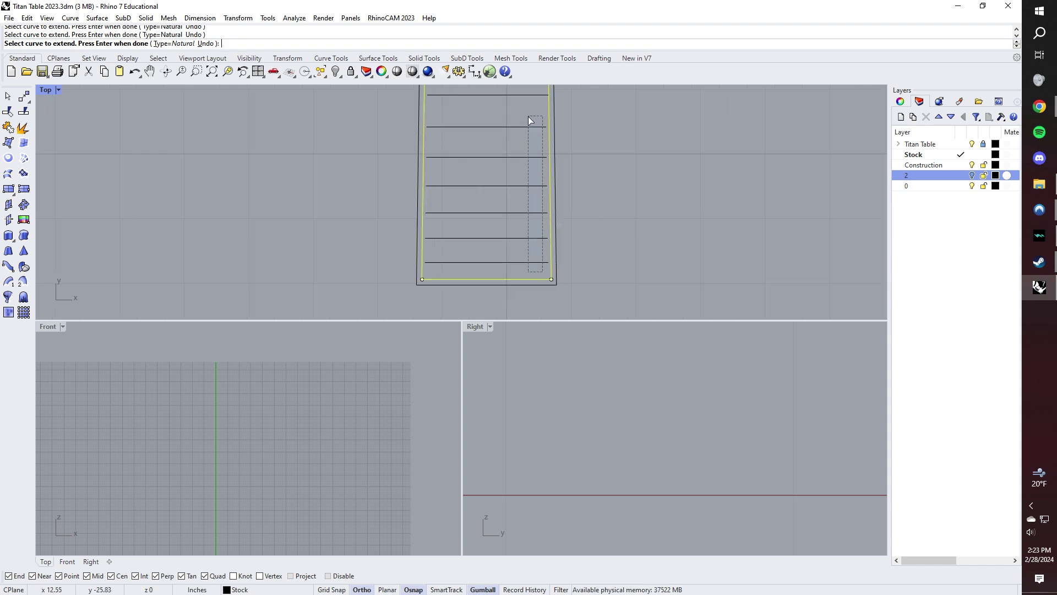
drag(528, 120, 529, 121)
Step: Extend the left-hand ends of the closely spaced frets at the body end to the inner offset boundary
scroll(532, 203, down, 2)
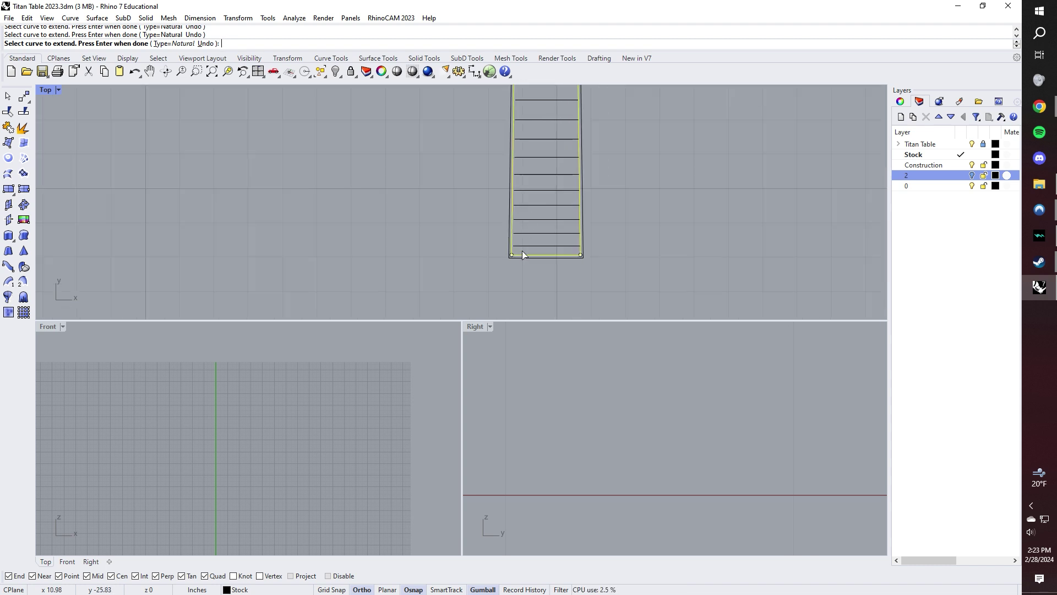
drag(522, 250, 520, 98)
right_drag(538, 99, 539, 276)
drag(529, 264, 523, 93)
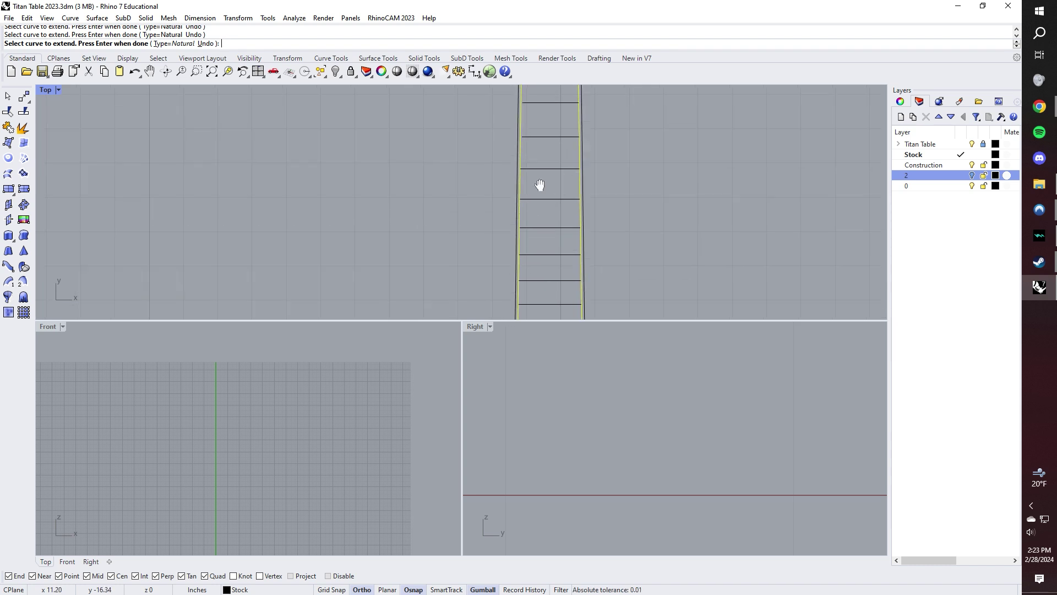
Step: Extend the left-hand ends of the remaining frets up to the nut to the inner offset boundary and finish extending
scroll(528, 250, up, 1)
drag(534, 218, 523, 106)
right_drag(526, 106, 545, 220)
right_drag(548, 164, 529, 230)
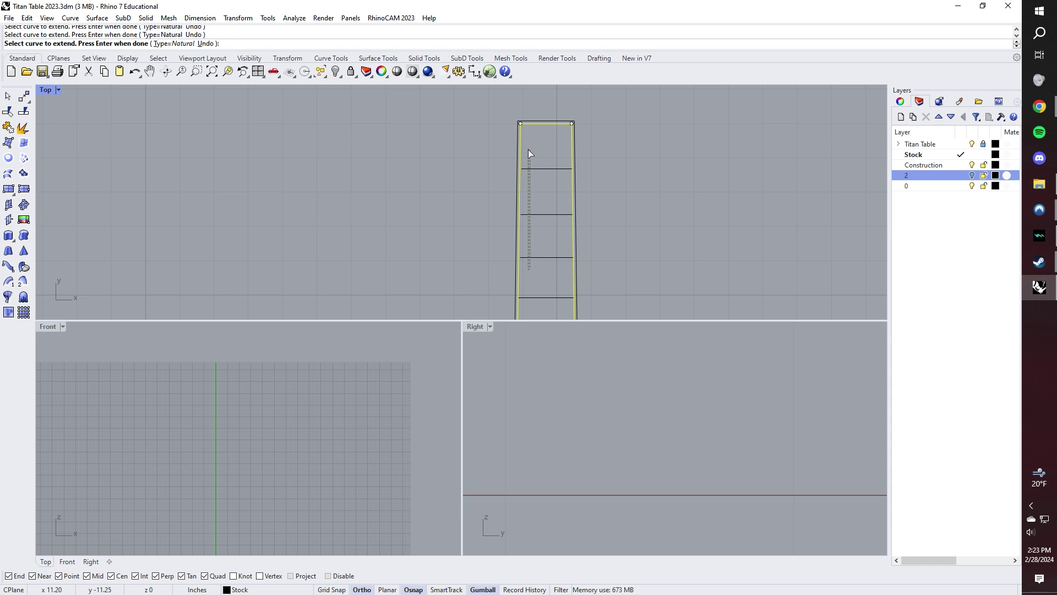
drag(527, 150, 526, 147)
right_drag(552, 203, 541, 163)
right_click(593, 139)
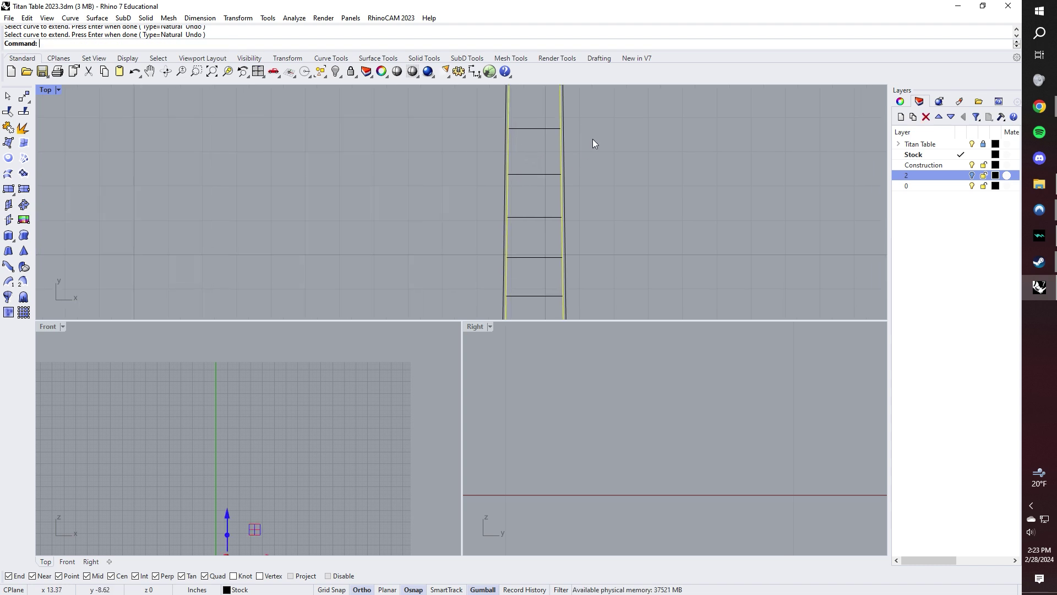
Step: Delete the inner 0.08-inch offset curve, keeping the outer fingerboard outline and the frets
click(593, 139)
right_drag(600, 144, 606, 213)
mouse_move(602, 136)
mouse_down()
mouse_move(752, 265)
mouse_move(741, 260)
mouse_up()
key(Delete)
Step: Examine the fingerboard outline and its extended frets, selecting groups of frets and clearing the selection
scroll(551, 187, down, 4)
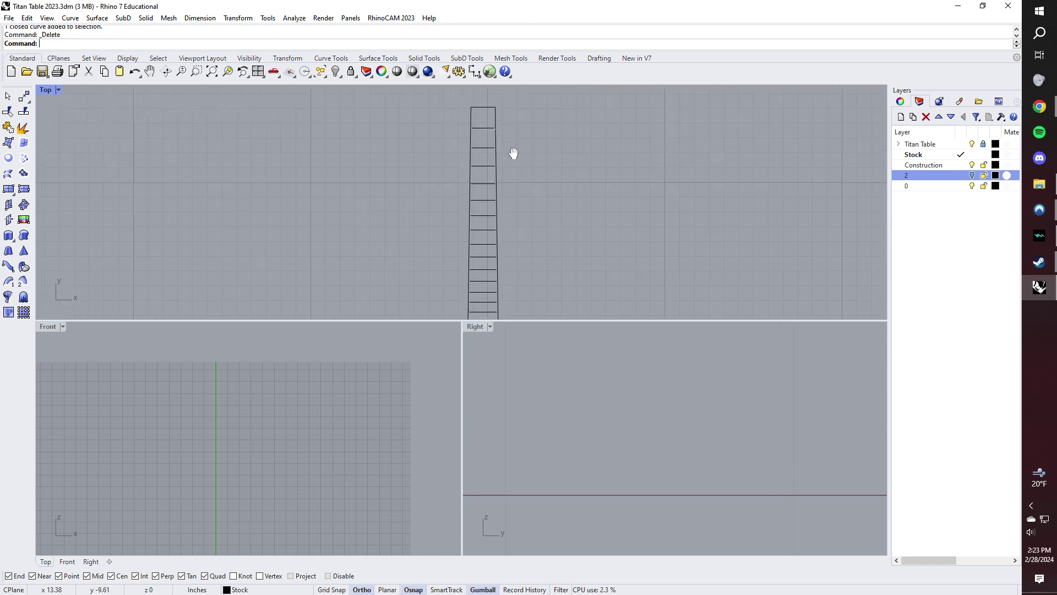
right_drag(523, 157, 502, 180)
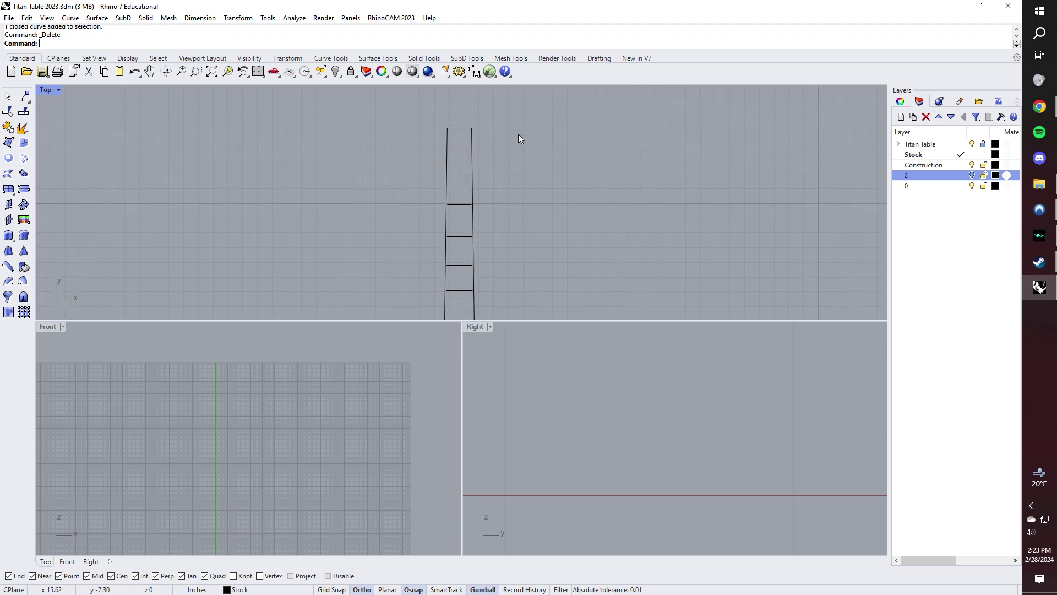
drag(518, 134, 691, 282)
drag(519, 134, 519, 134)
right_drag(385, 141, 445, 176)
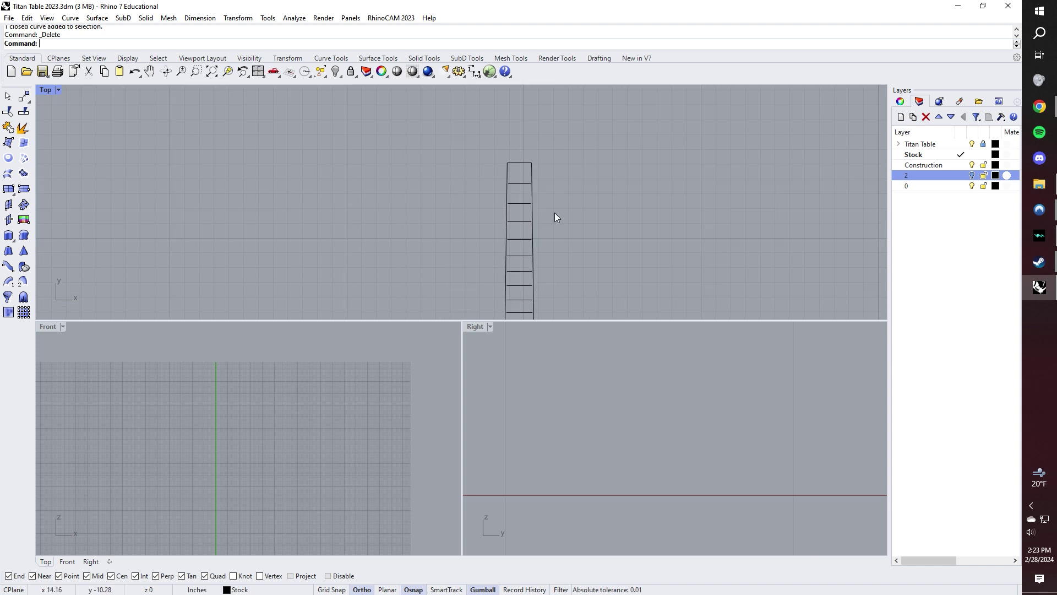
mouse_move(601, 271)
mouse_down()
mouse_move(451, 141)
mouse_move(610, 285)
mouse_up()
key(Escape)
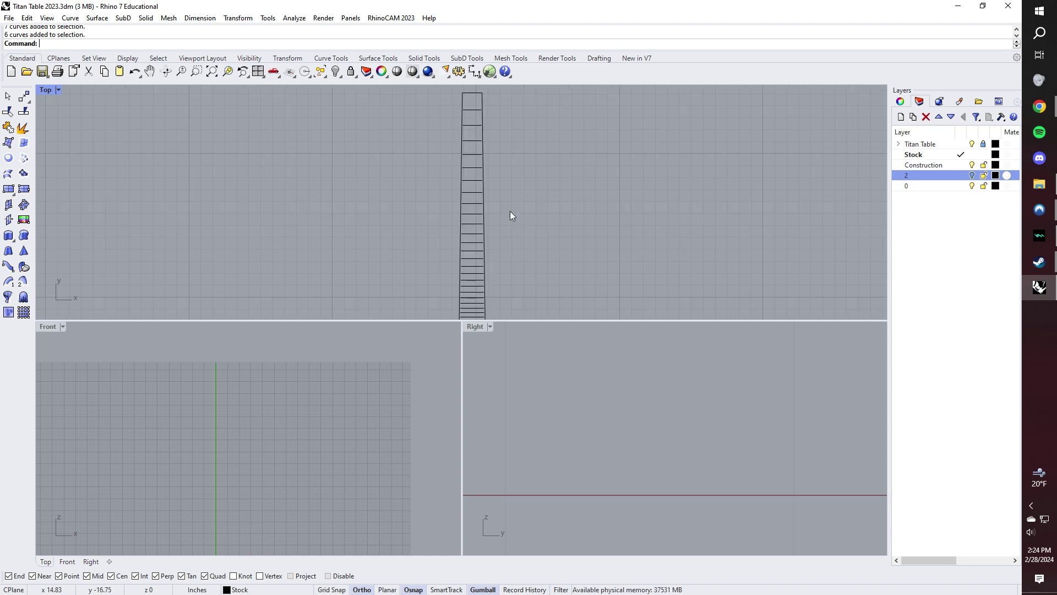
Step: Enlarge the Top viewport, change it to a Perspective view, and frame the nut end of the fingerboard
scroll(511, 215, down, 1)
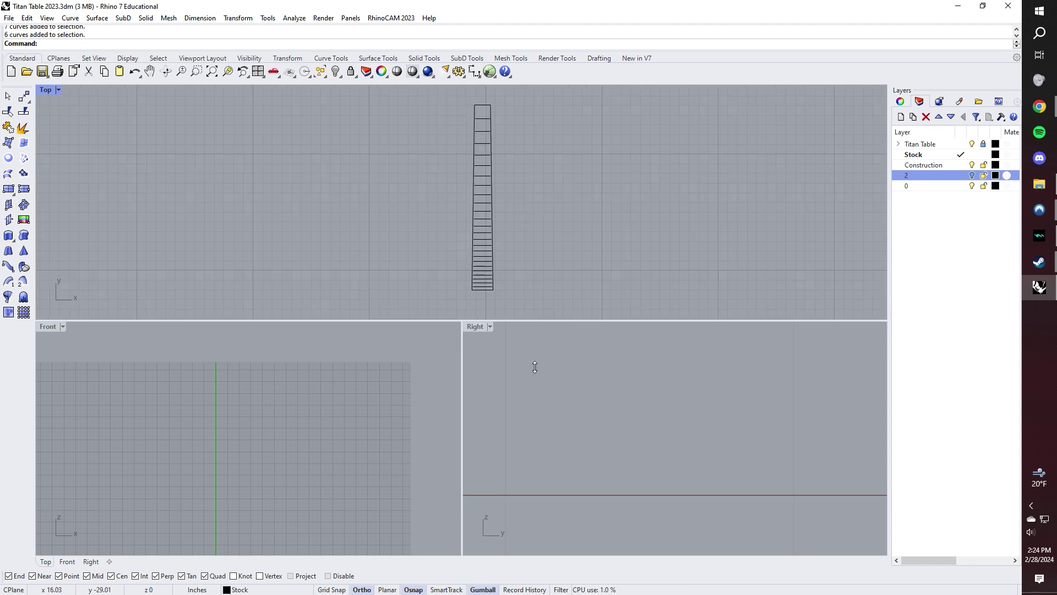
drag(535, 366, 538, 405)
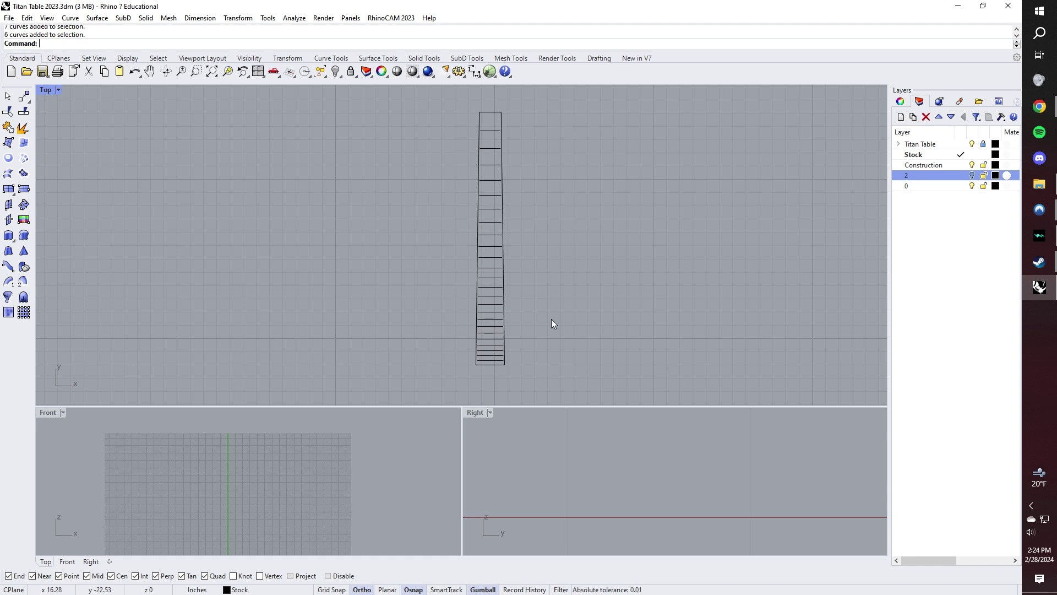
click(46, 89)
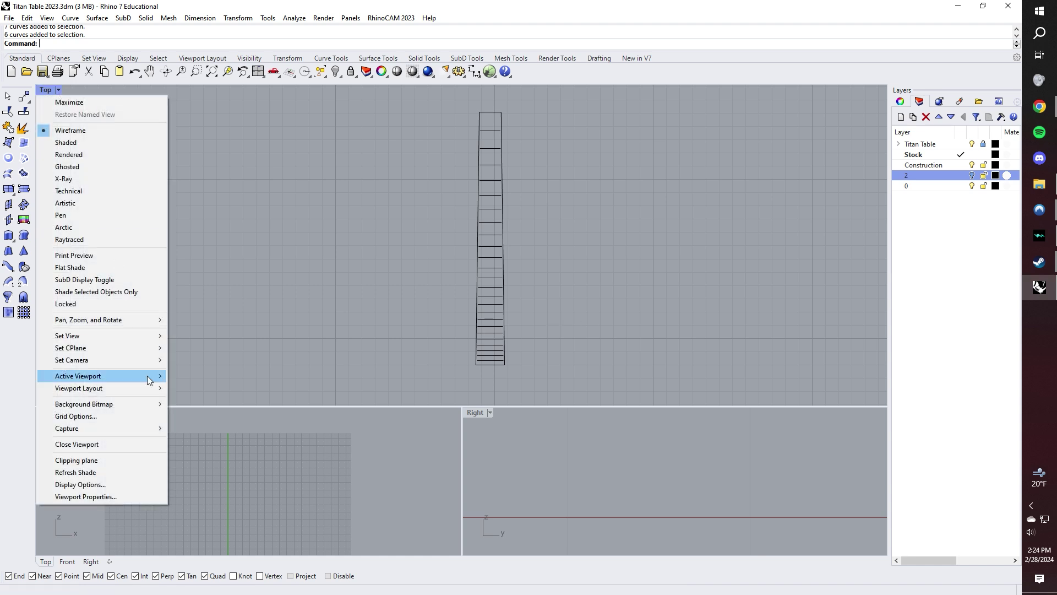
mouse_move(101, 339)
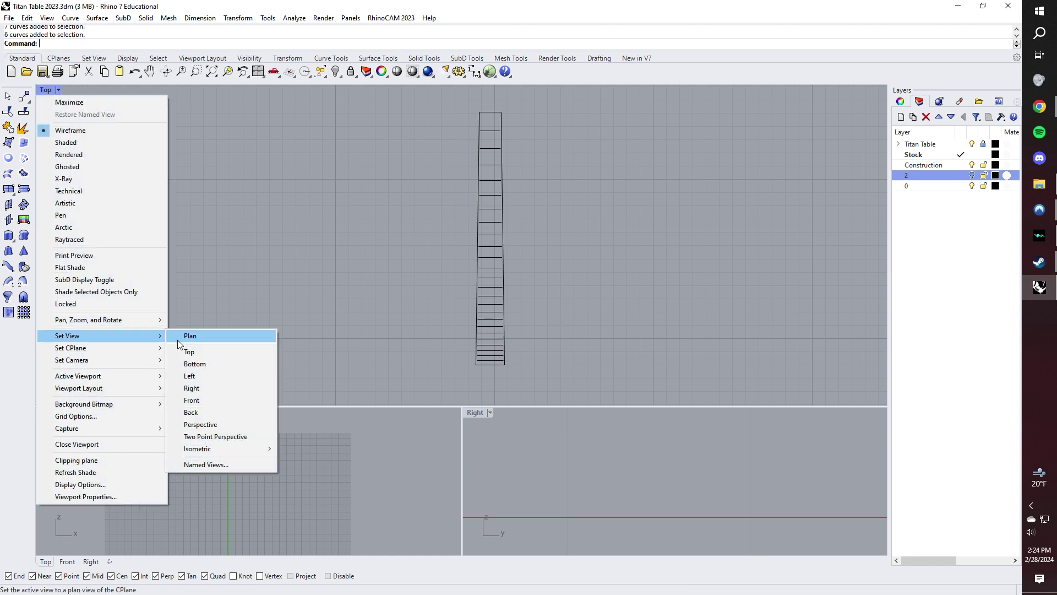
click(217, 415)
right_drag(570, 266, 500, 302)
scroll(461, 300, up, 20)
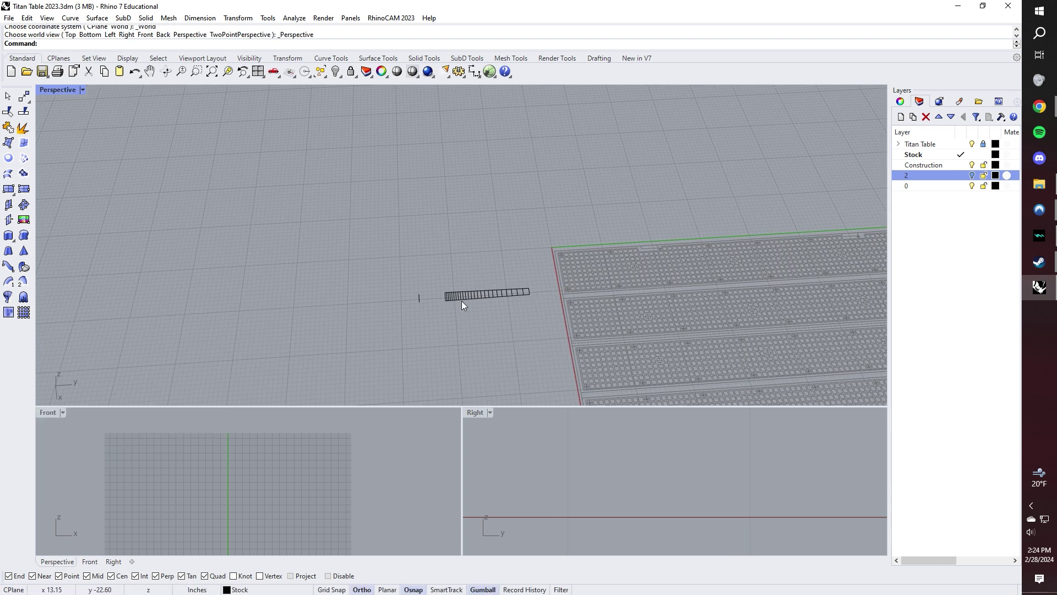
scroll(481, 300, down, 10)
scroll(480, 263, up, 2)
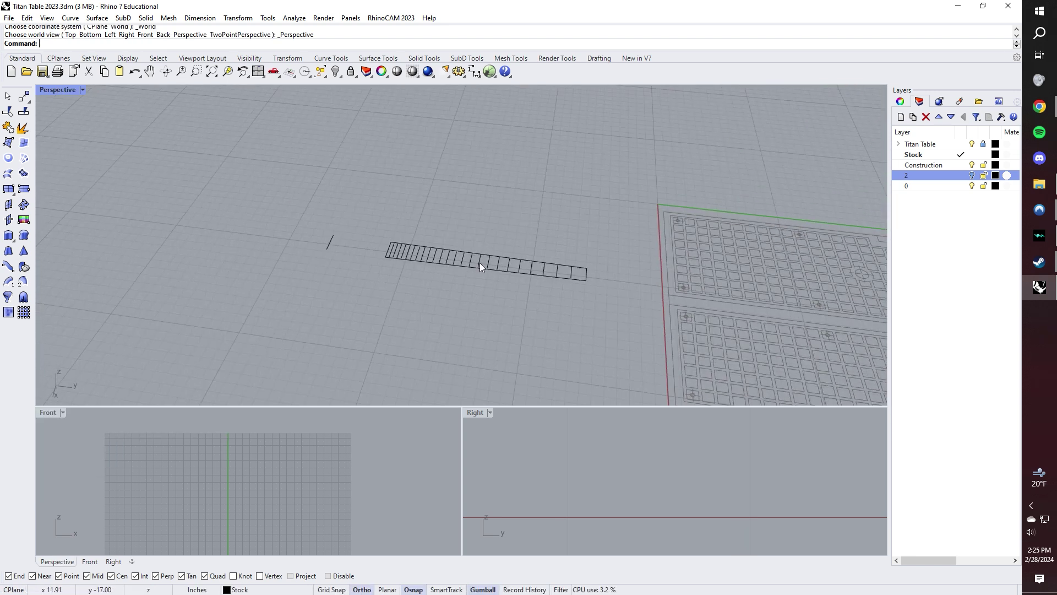
right_drag(480, 263, 519, 305)
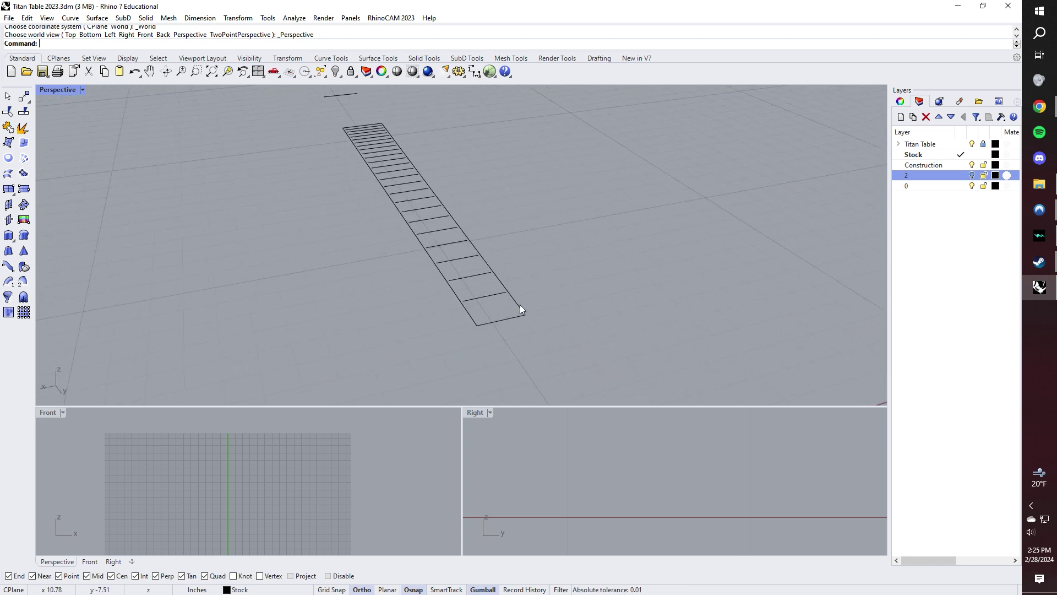
Step: Draw a 0.25-inch vertical line upward from the midpoint of the fingerboard's nut line
key(Return)
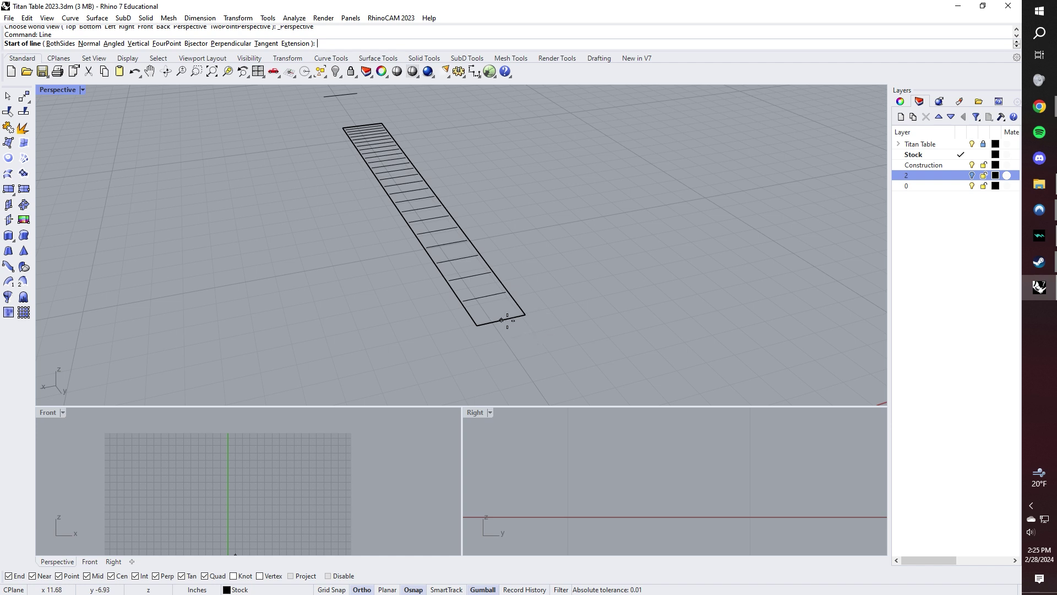
click(501, 319)
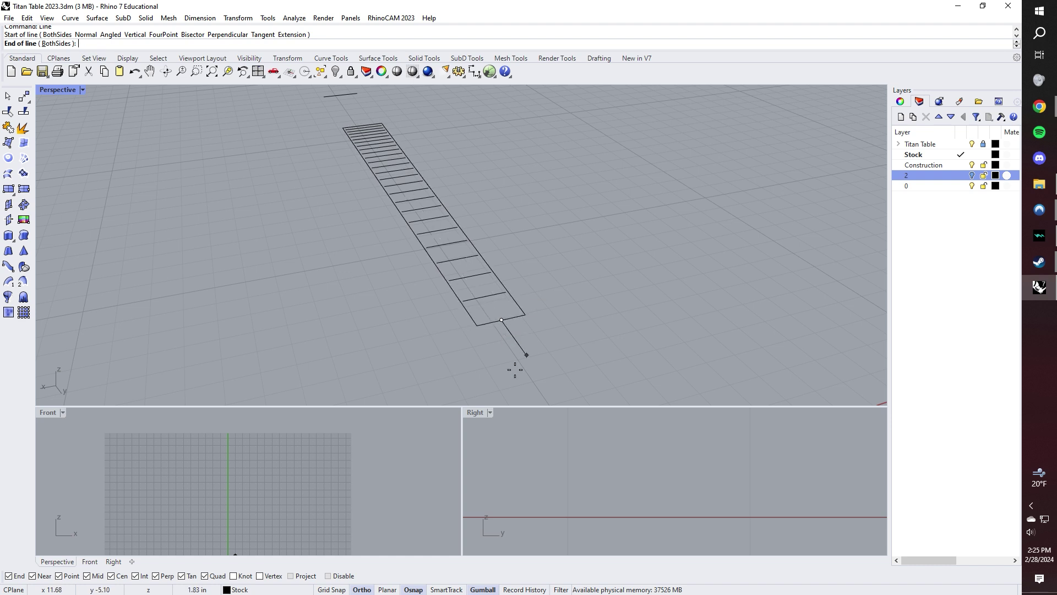
scroll(320, 462, down, 3)
scroll(330, 468, up, 8)
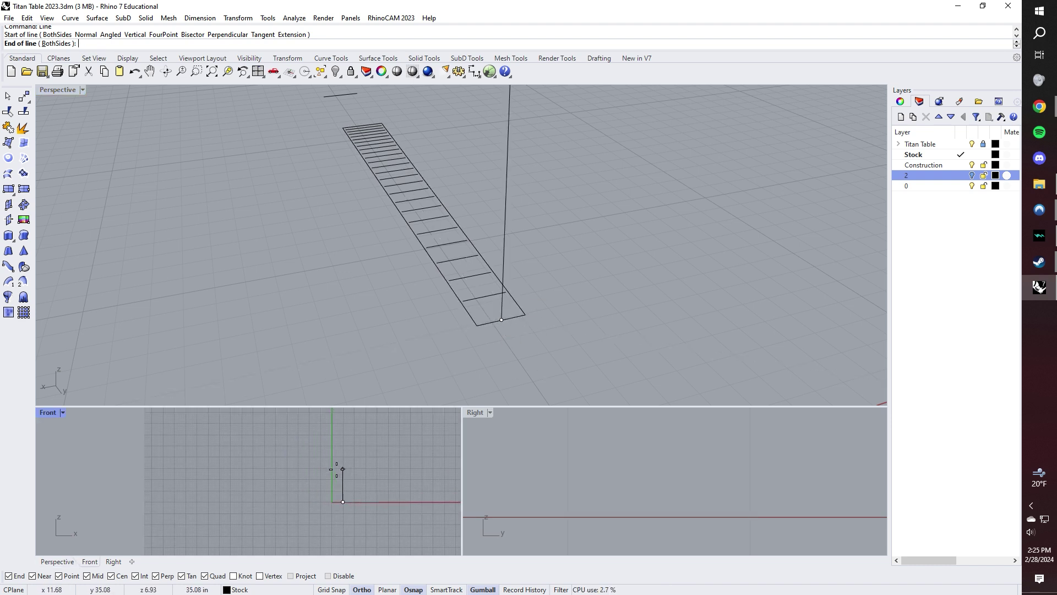
scroll(342, 483, up, 6)
right_drag(356, 498, 353, 435)
scroll(337, 486, up, 15)
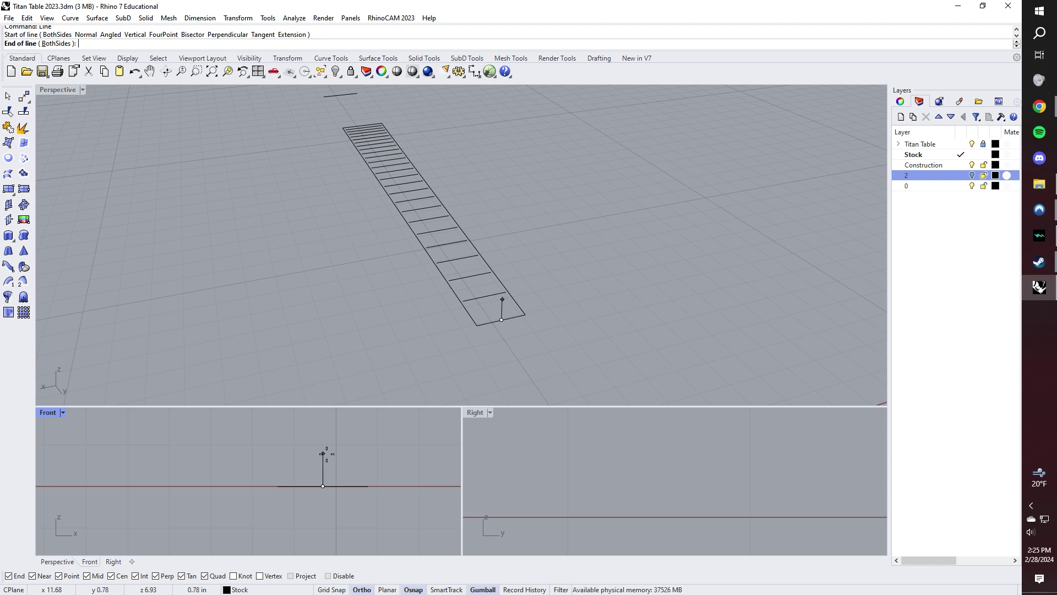
text(.25)
key(Return)
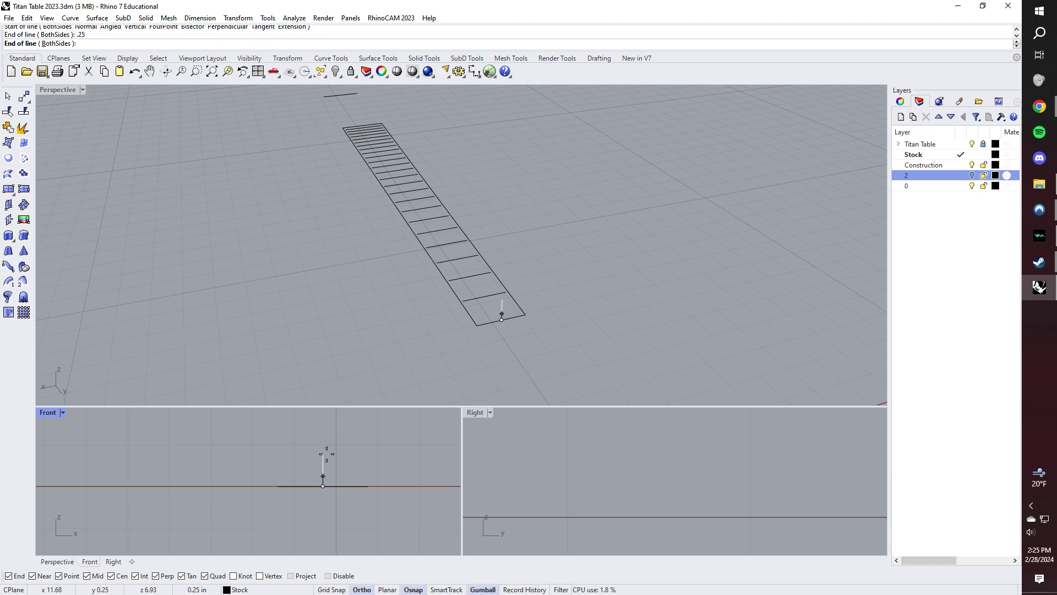
click(501, 314)
Step: Draw a circle with a 12-inch radius in the Front view, centred near the fingerboard's end profile
right_drag(535, 324, 484, 297)
right_drag(359, 438, 328, 487)
text(Circle)
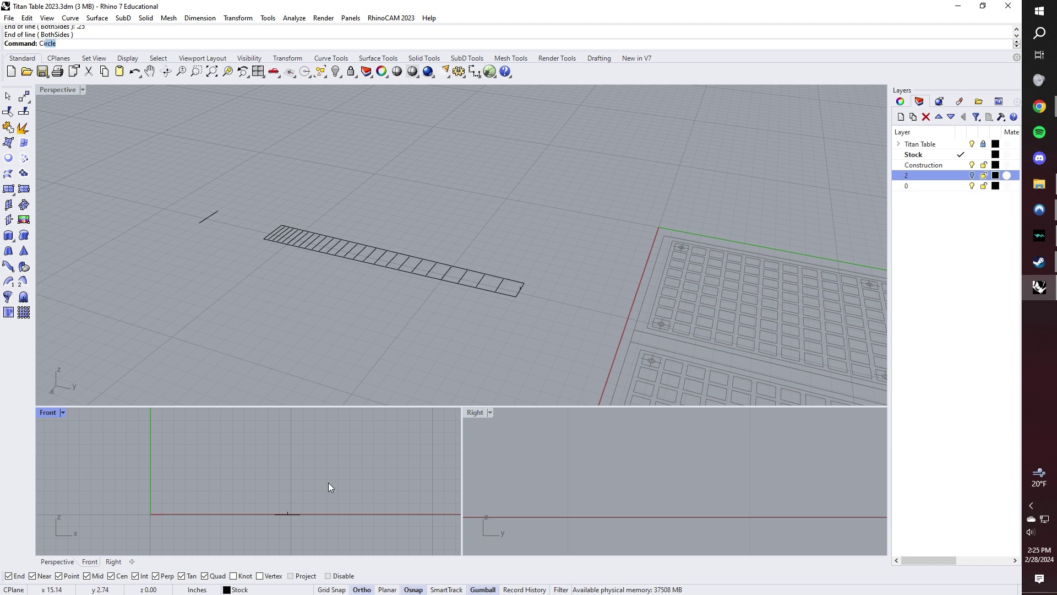
key(Return)
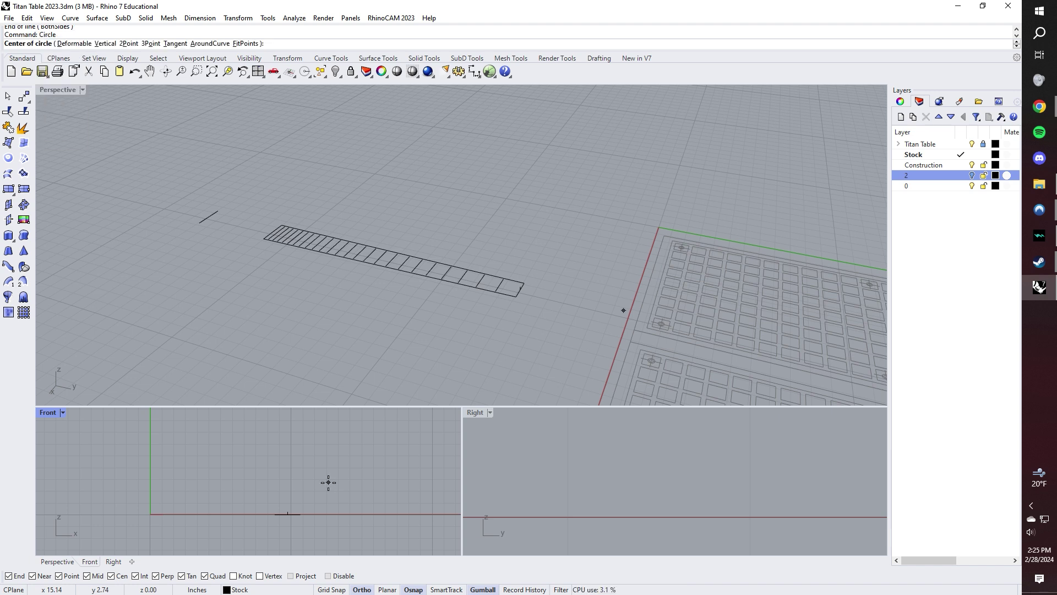
click(374, 465)
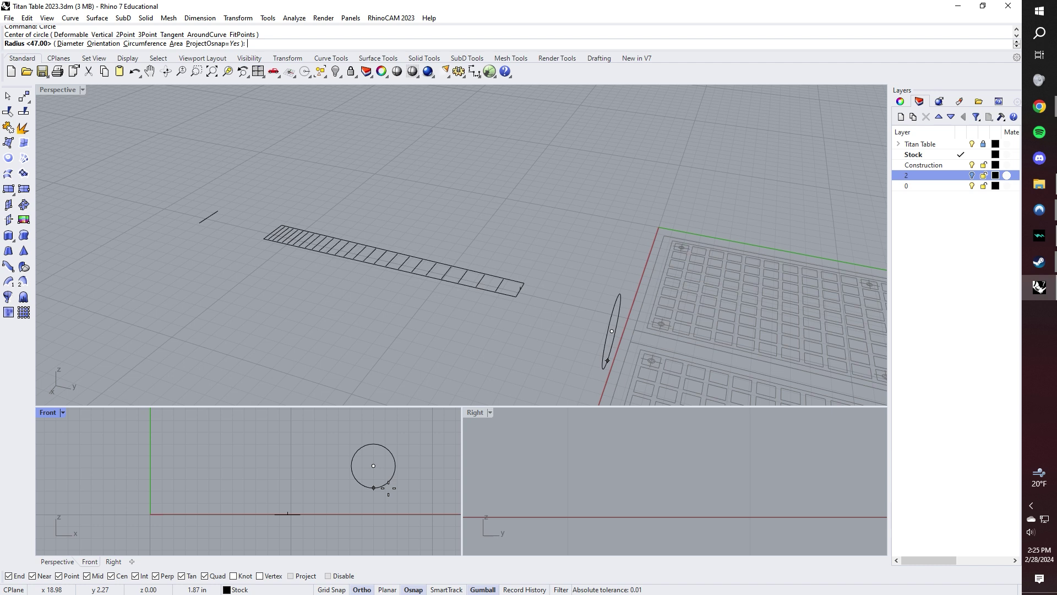
text(12)
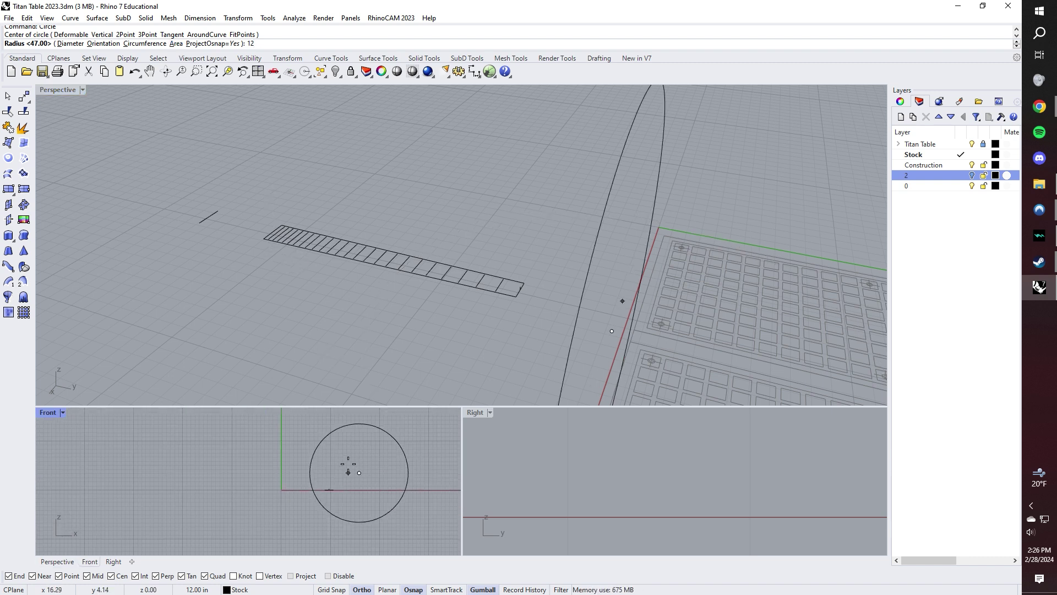
key(Return)
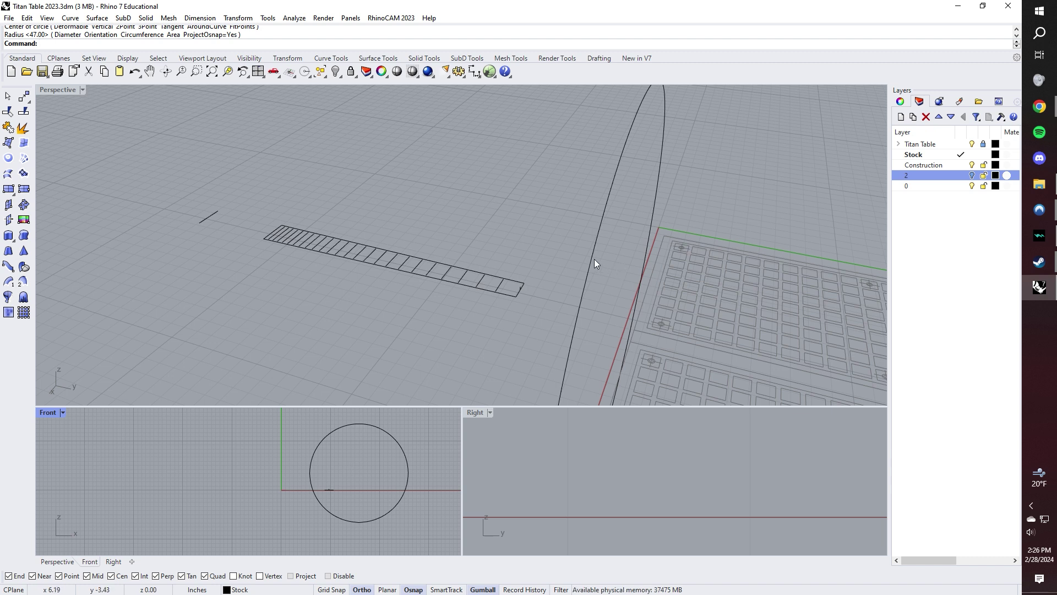
Step: Move the 12-inch-radius circle by its top quadrant point onto the upper end of the 0.25-inch vertical line at the nut
click(394, 439)
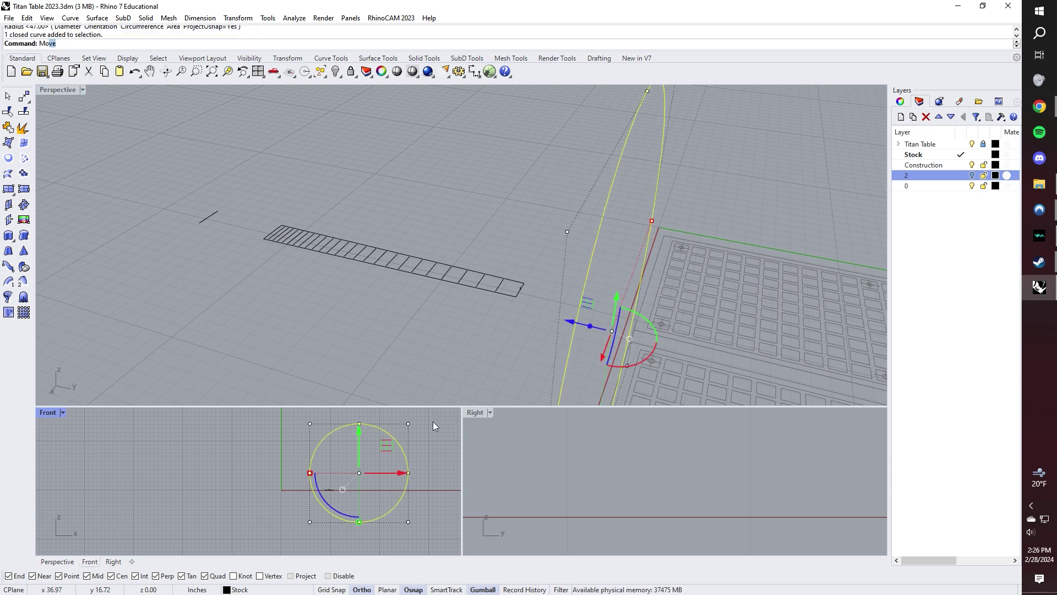
text(Mo)
key(Return)
click(359, 423)
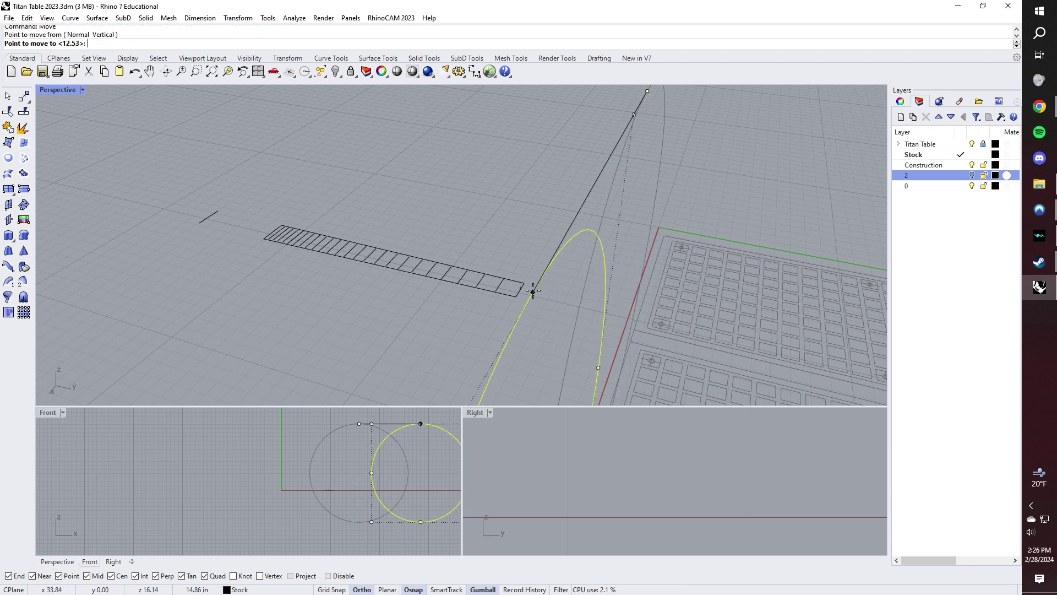
right_drag(532, 291, 486, 262)
scroll(484, 267, up, 9)
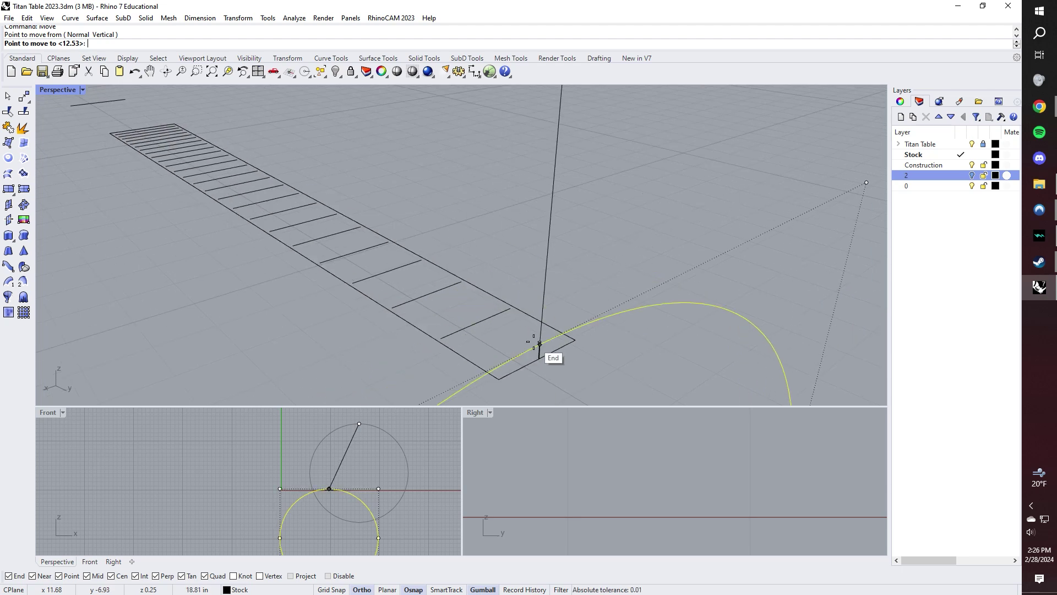
click(534, 341)
scroll(537, 348, down, 6)
click(556, 368)
Step: Group the fret lines across the fingerboard, leaving the extra curve at the nut end out, and check the group by selecting it
right_drag(556, 368, 533, 357)
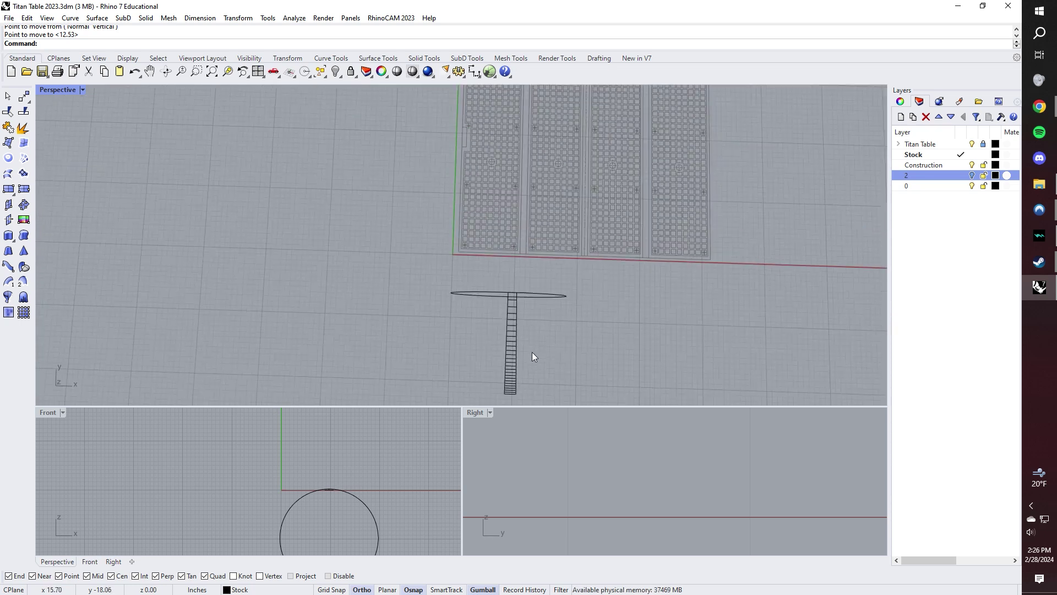
scroll(531, 352, down, 2)
scroll(504, 211, down, 6)
scroll(502, 300, up, 15)
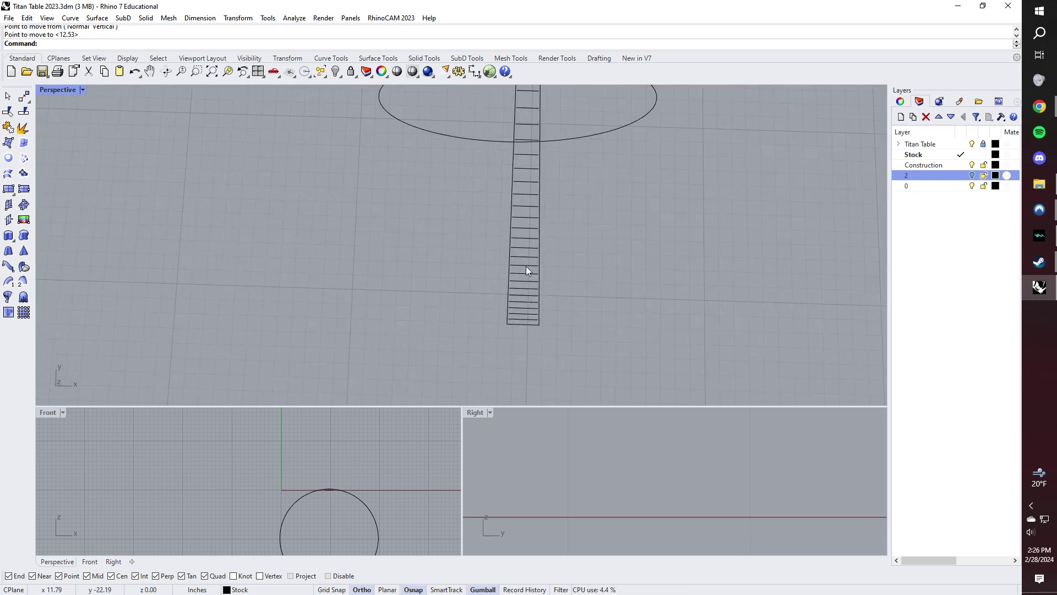
shift+right_drag(521, 217, 510, 287)
scroll(510, 288, up, 4)
scroll(512, 290, down, 7)
drag(572, 365, 532, 341)
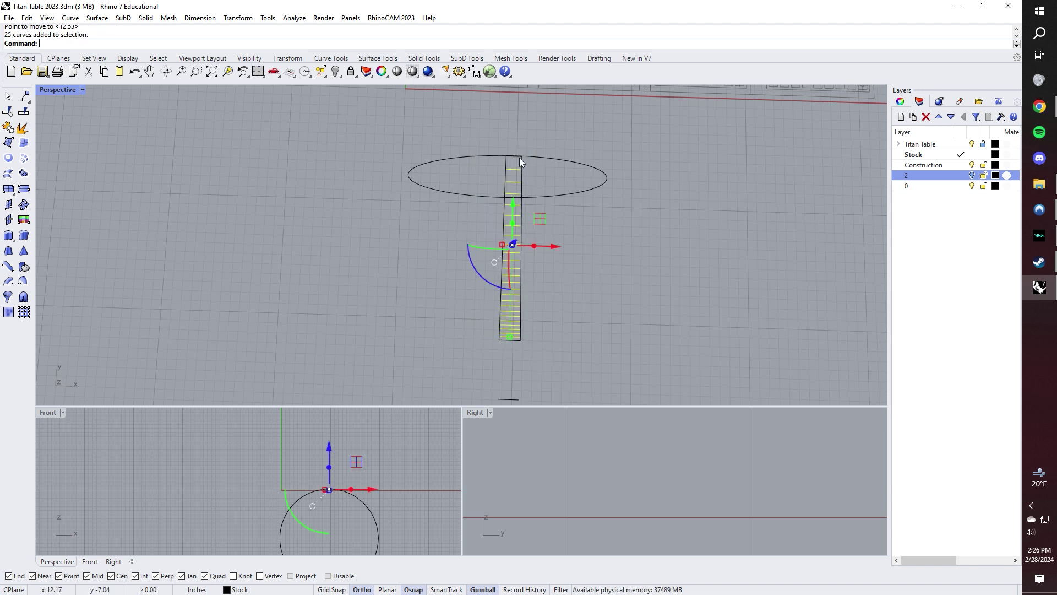
scroll(516, 154, up, 5)
ctrl+click(504, 148)
scroll(511, 220, down, 6)
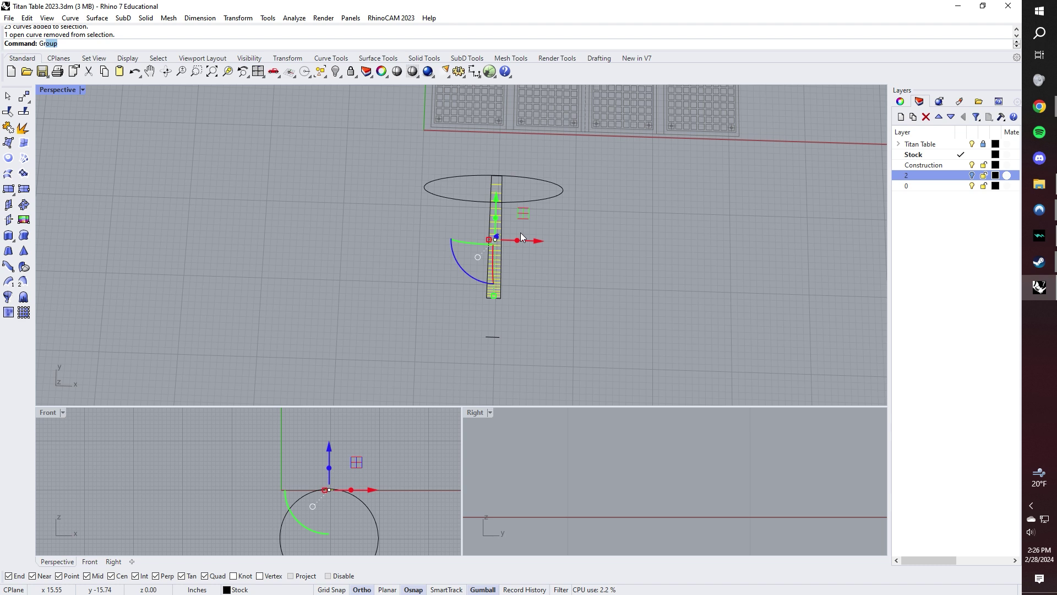
key(ctrl+g)
click(529, 207)
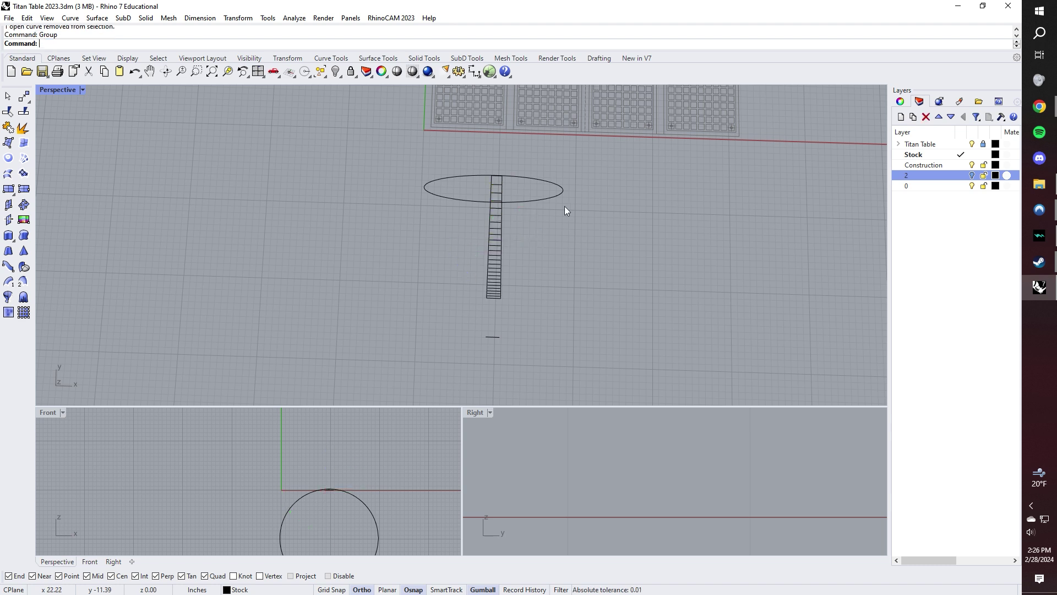
click(493, 200)
click(510, 226)
Step: Start a curve extrusion with ExtrudeCrv, viewing the fingerboard and circle from the side
right_drag(510, 226, 567, 223)
text(ExtrudeCrv)
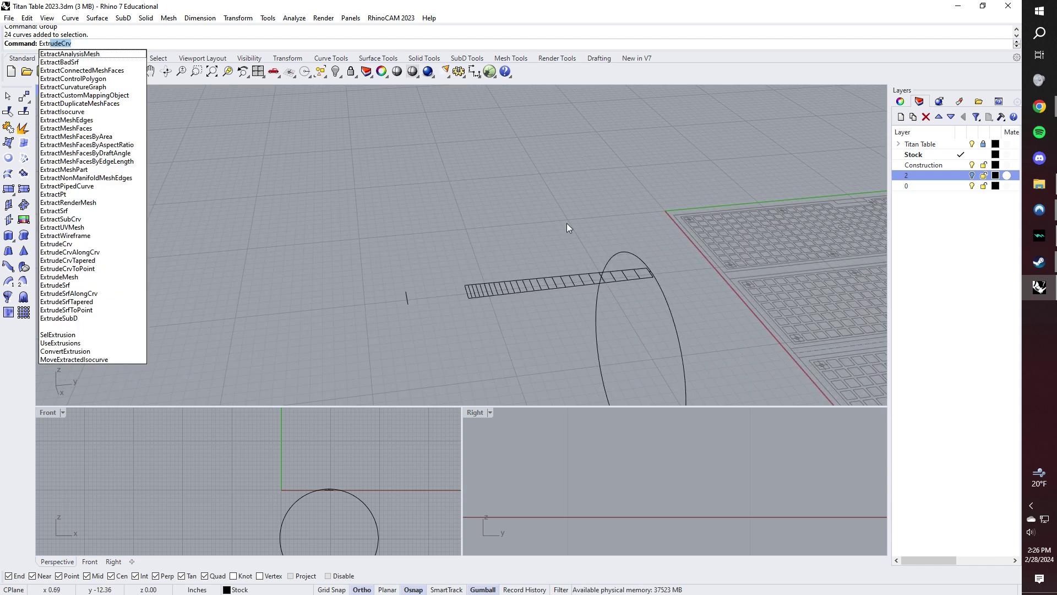
key(Return)
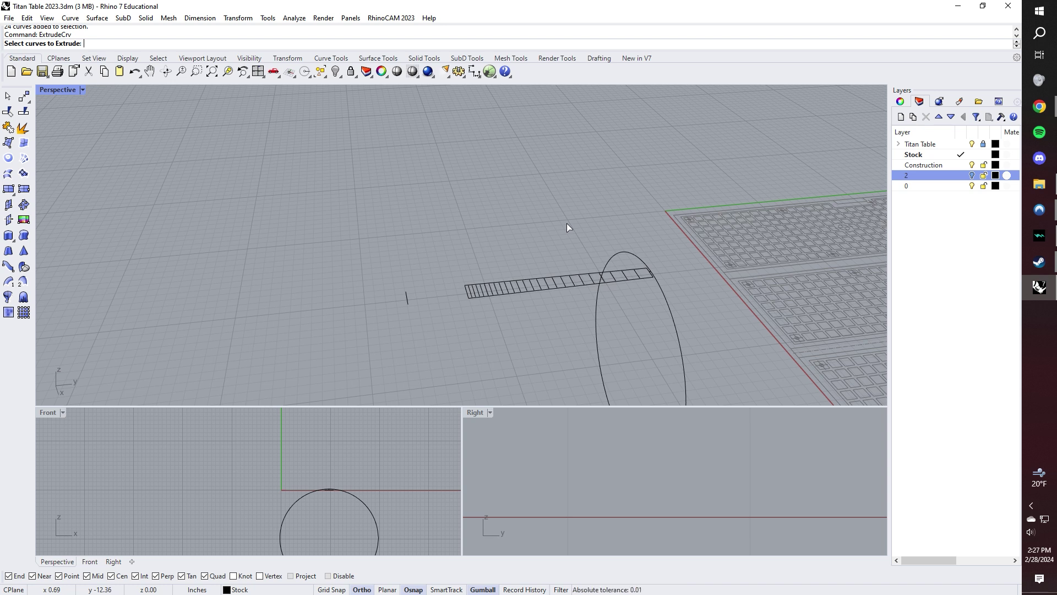
Step: Consult the ExtrudeCrv help page, reading through its steps and command-line options, and return to the model
key(Escape)
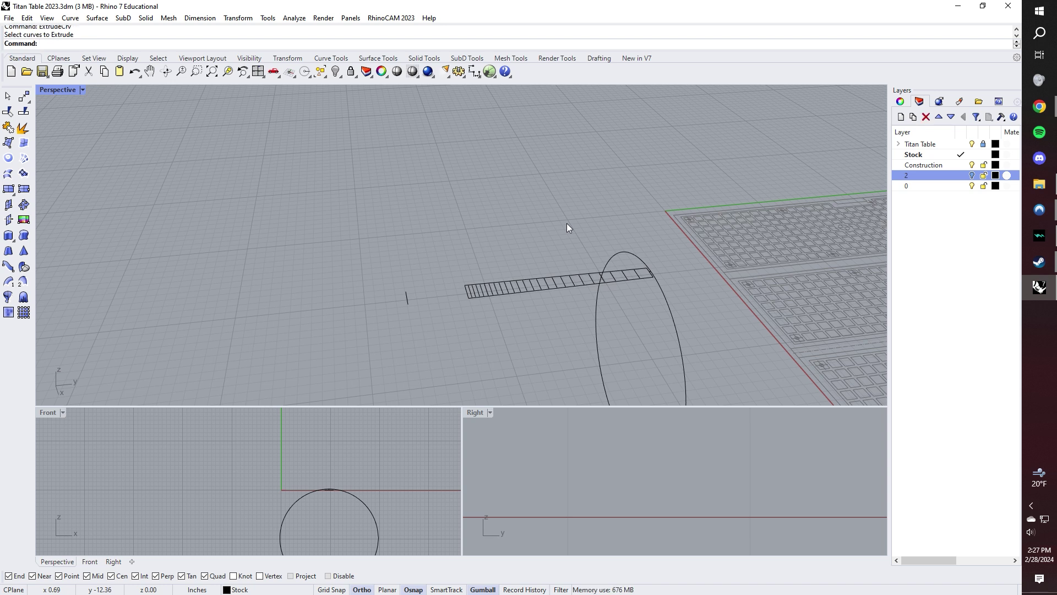
text(ext)
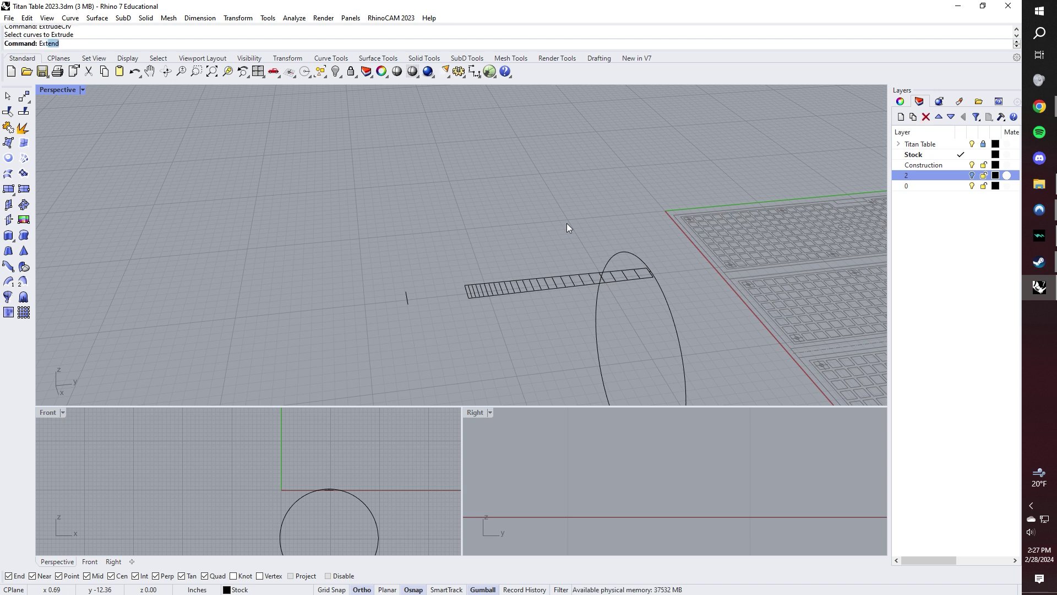
text(r)
key(Return)
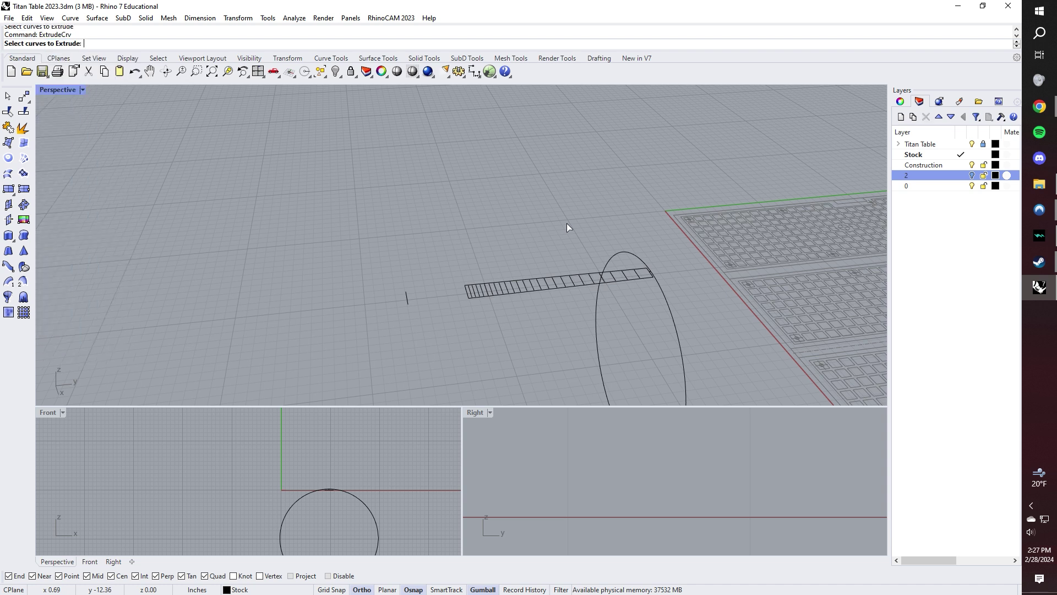
key(F1)
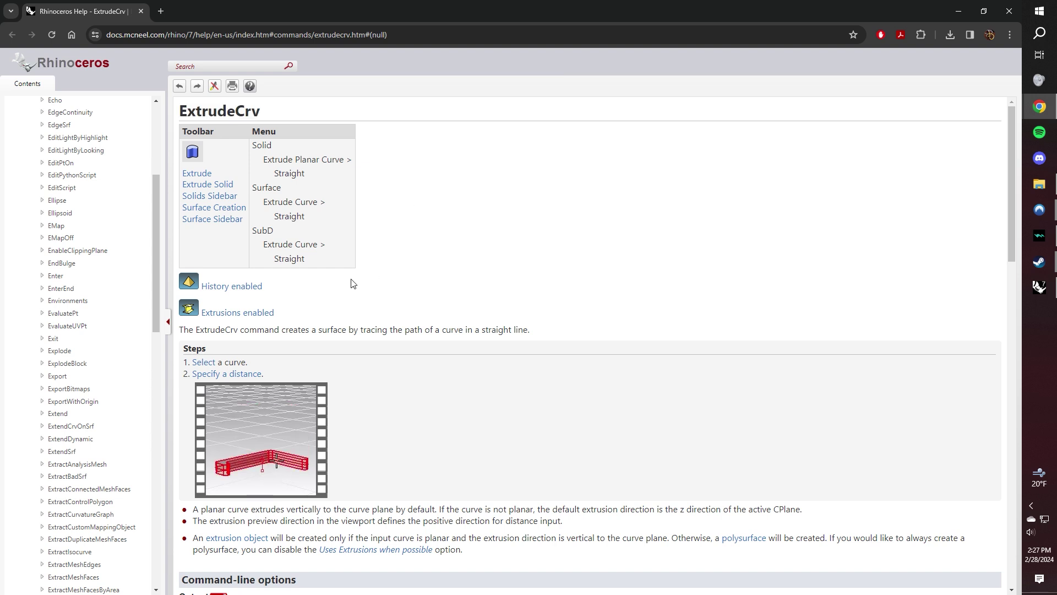
scroll(353, 286, down, 3)
scroll(288, 378, down, 7)
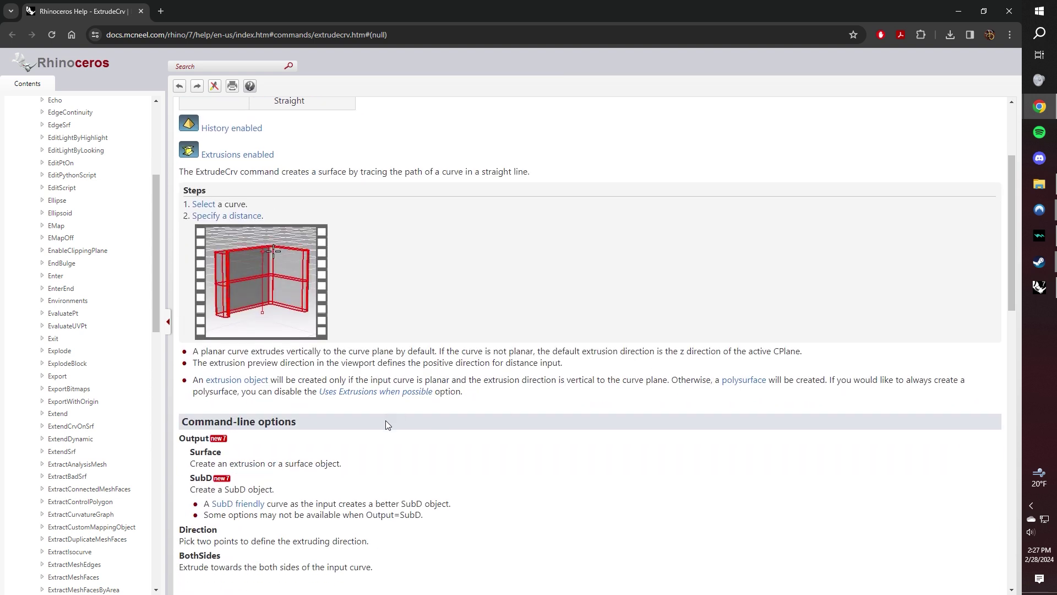
scroll(299, 388, up, 2)
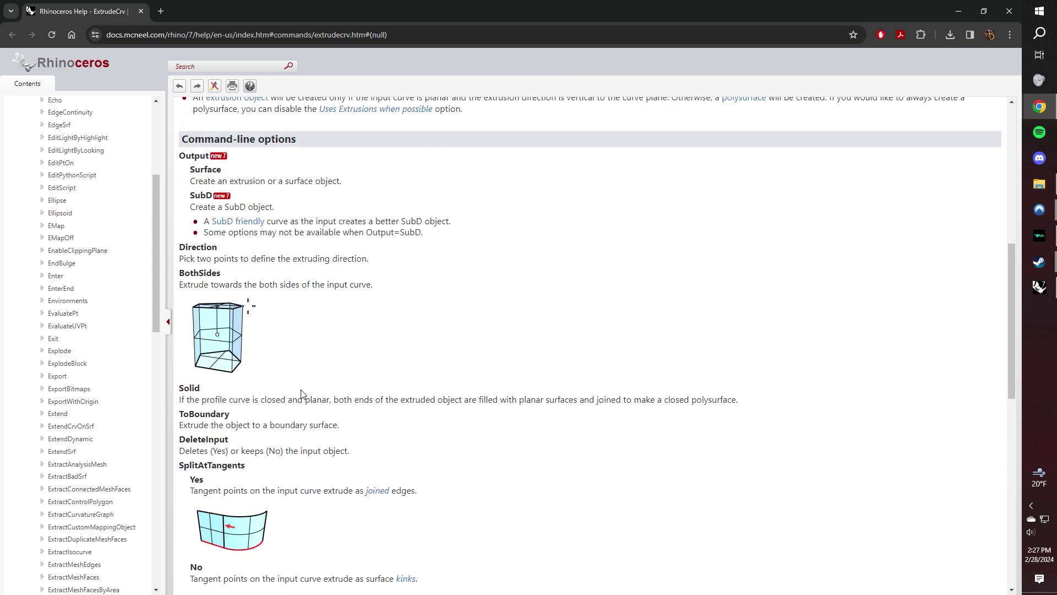
scroll(298, 380, down, 5)
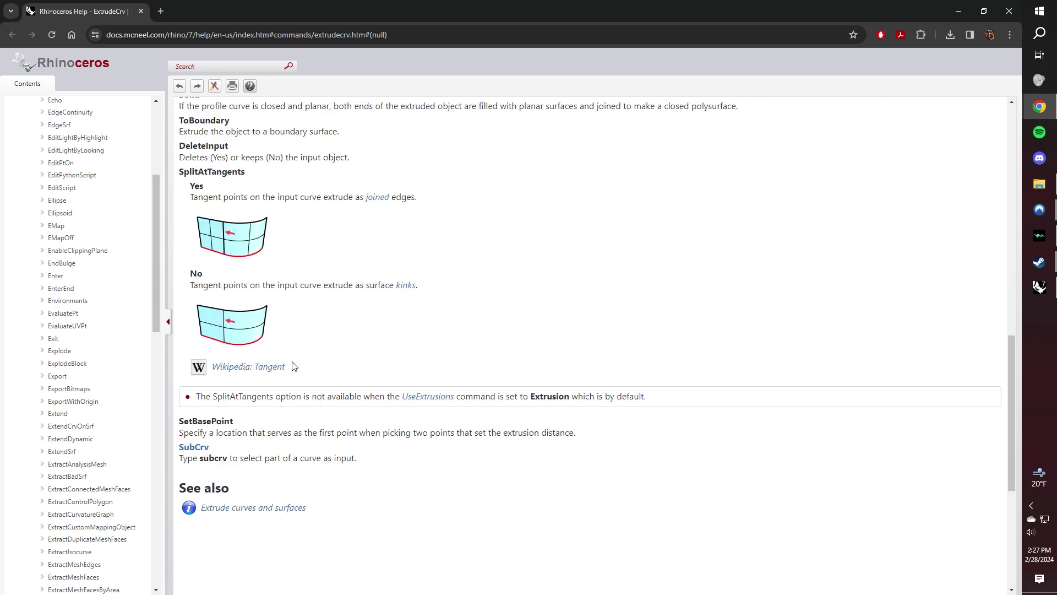
scroll(296, 371, up, 8)
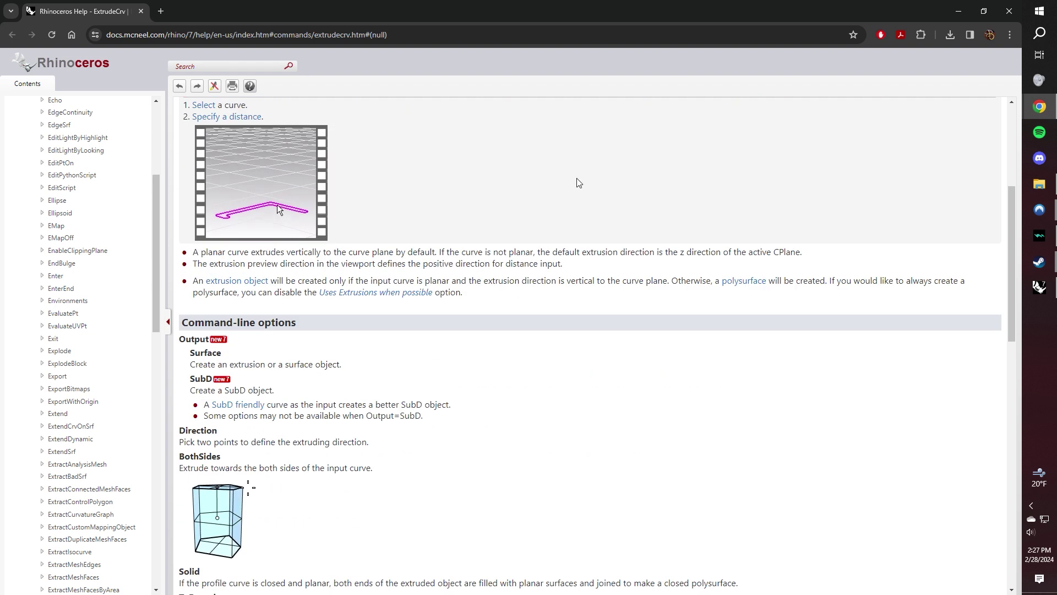
click(1009, 11)
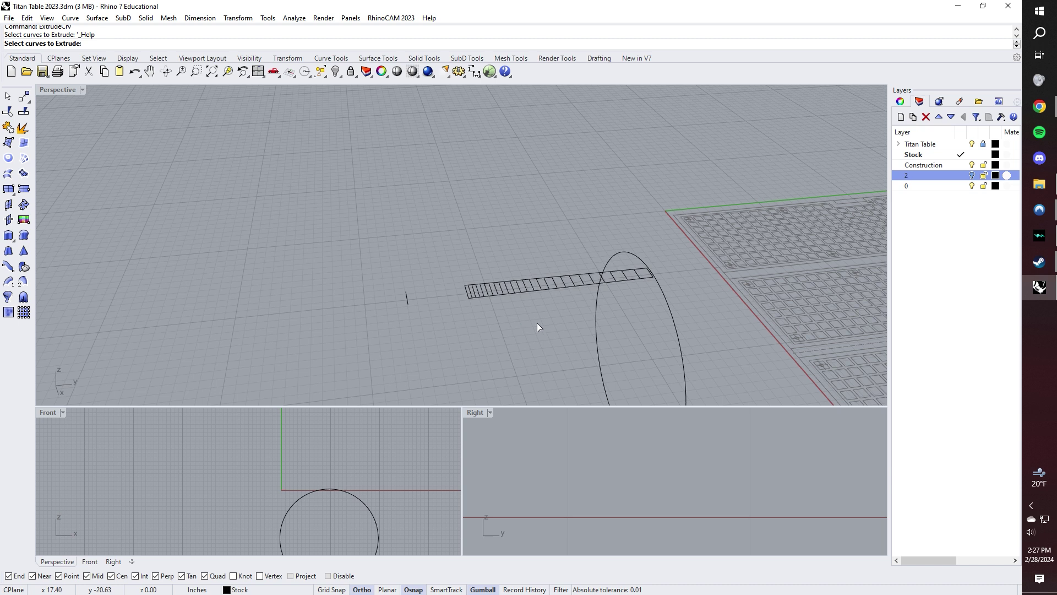
Step: Extrude the 12-inch-radius circle about 20.26 inches along the fingerboard, past its wide end
click(672, 308)
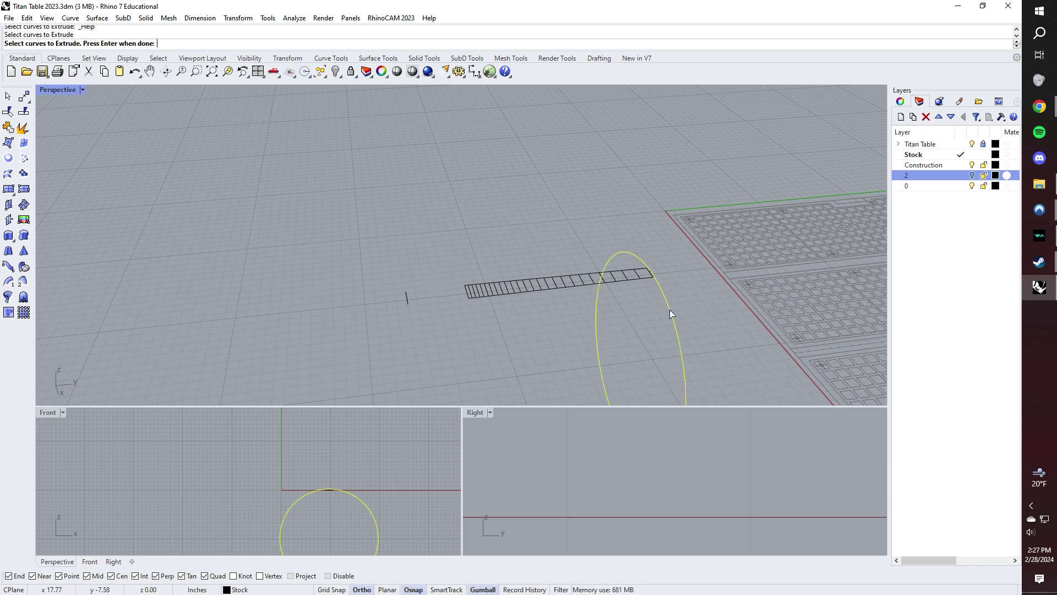
key(Return)
click(451, 343)
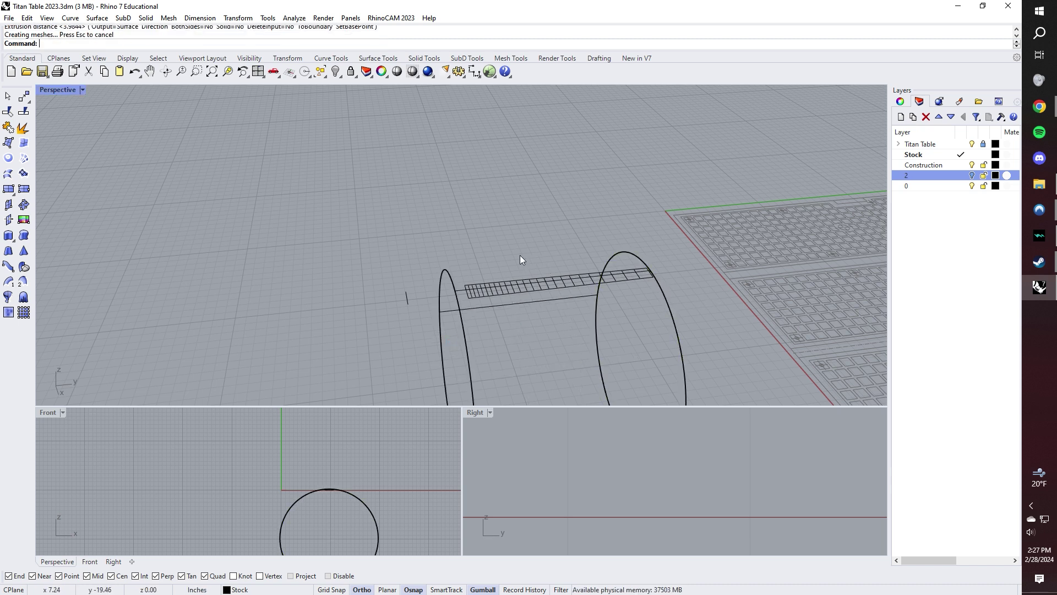
Step: Try the Rendered display mode in the Perspective view, and settle on Shaded
click(81, 89)
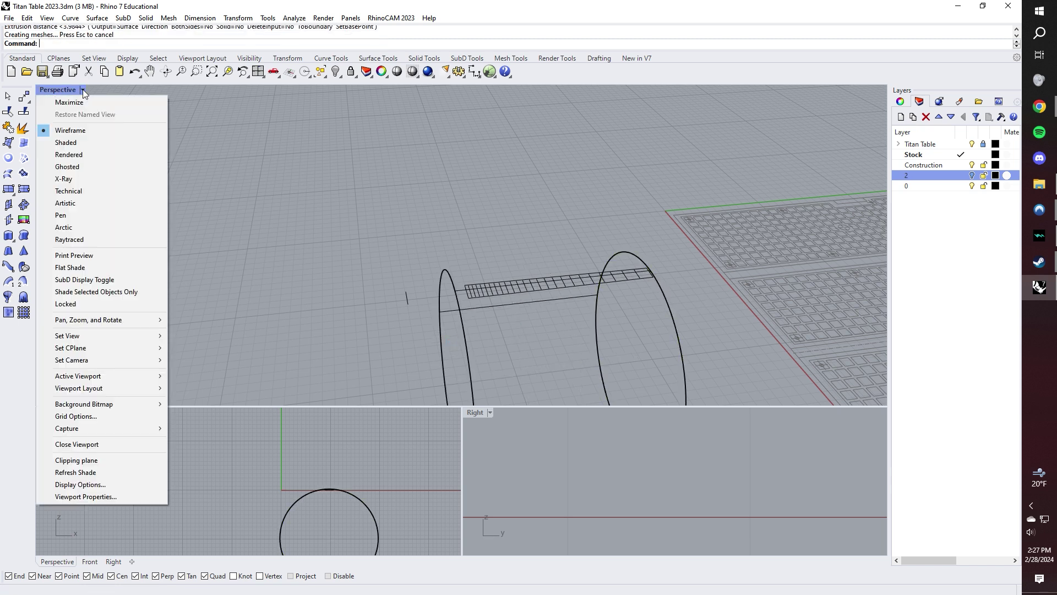
click(88, 156)
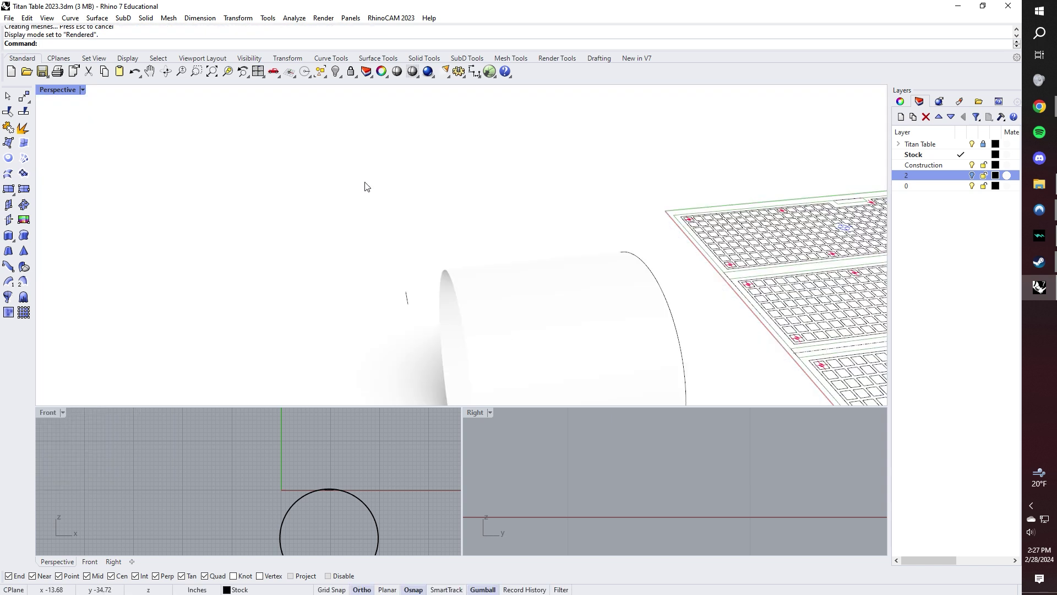
click(82, 90)
click(66, 143)
Step: Extrude the closed fingerboard outline vertically upward so its walls pass through the top of the cylinder
right_drag(374, 200, 508, 234)
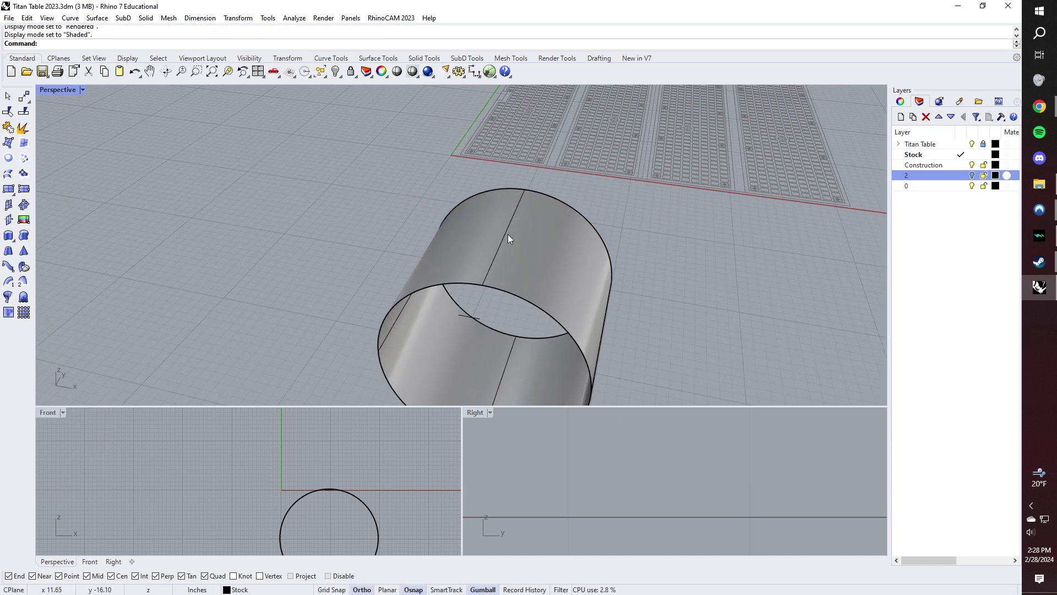
right_drag(534, 273, 497, 235)
scroll(441, 264, up, 15)
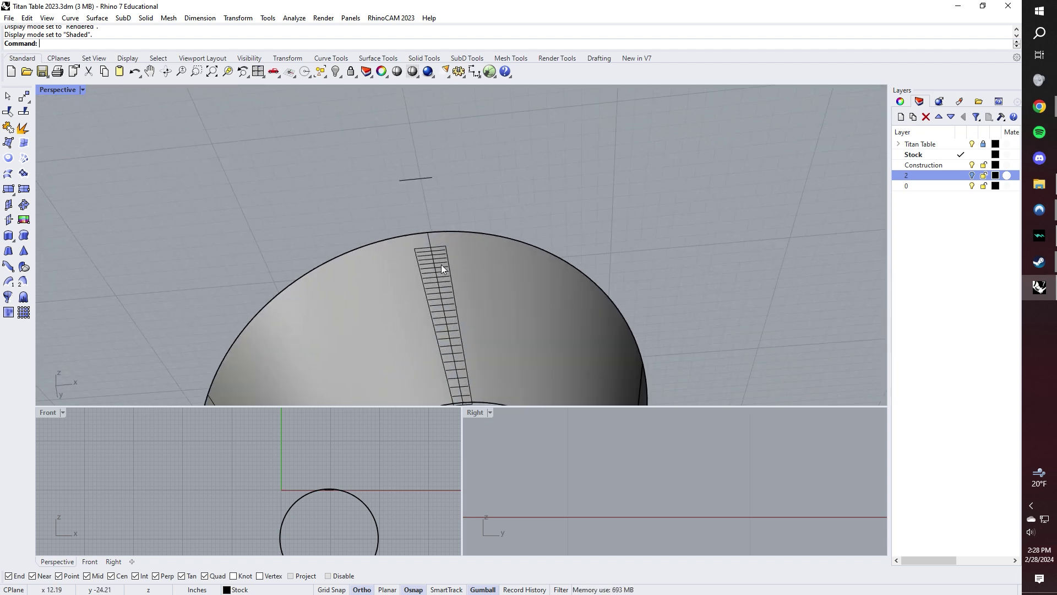
click(445, 250)
scroll(445, 250, down, 12)
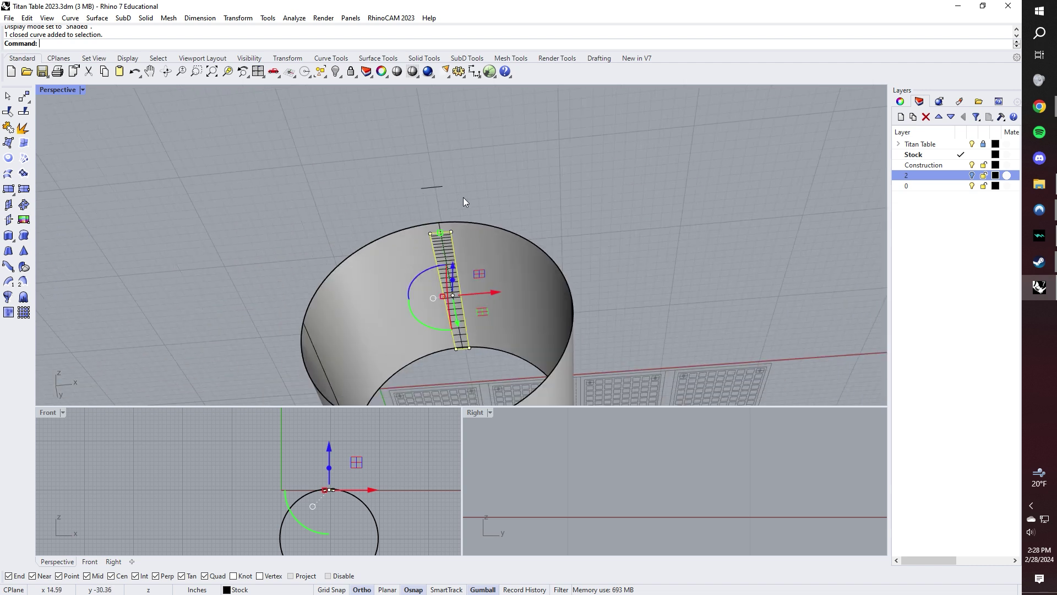
right_drag(464, 197, 388, 352)
key(ctrl+alt+s)
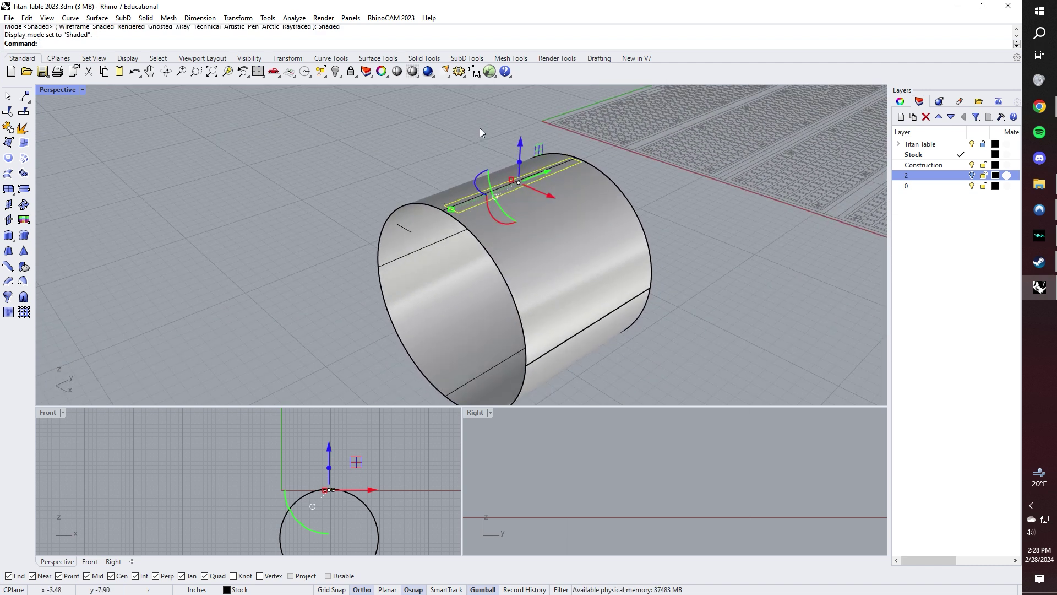
text(ExtrudeCrv)
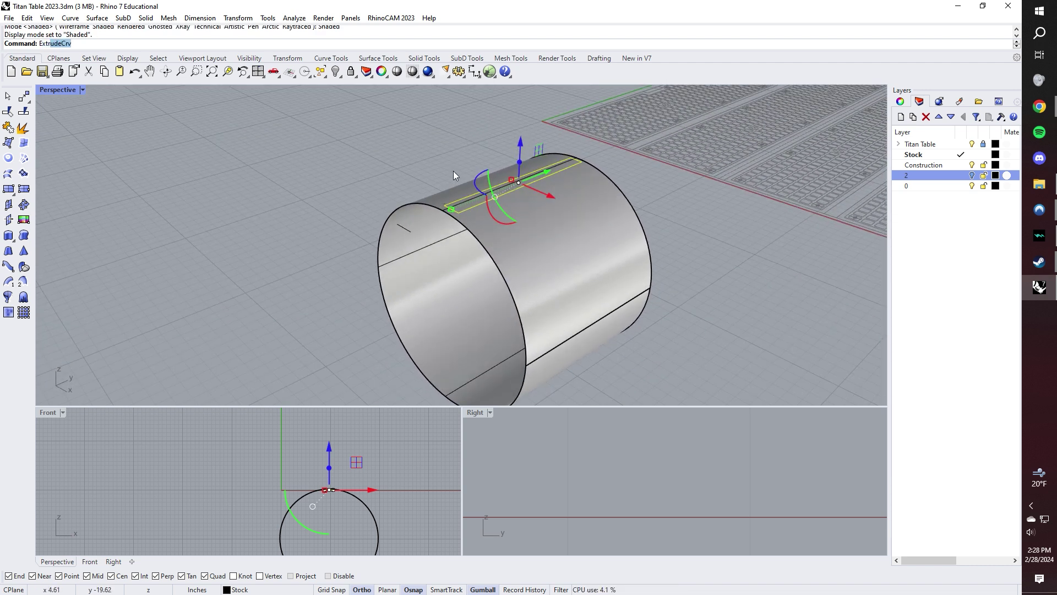
key(Return)
click(458, 162)
Step: Trim the outline extrusion and the cylinder against each other, removing the cylinder outside the fingerboard and the walls above its curved surface
right_drag(593, 180, 544, 166)
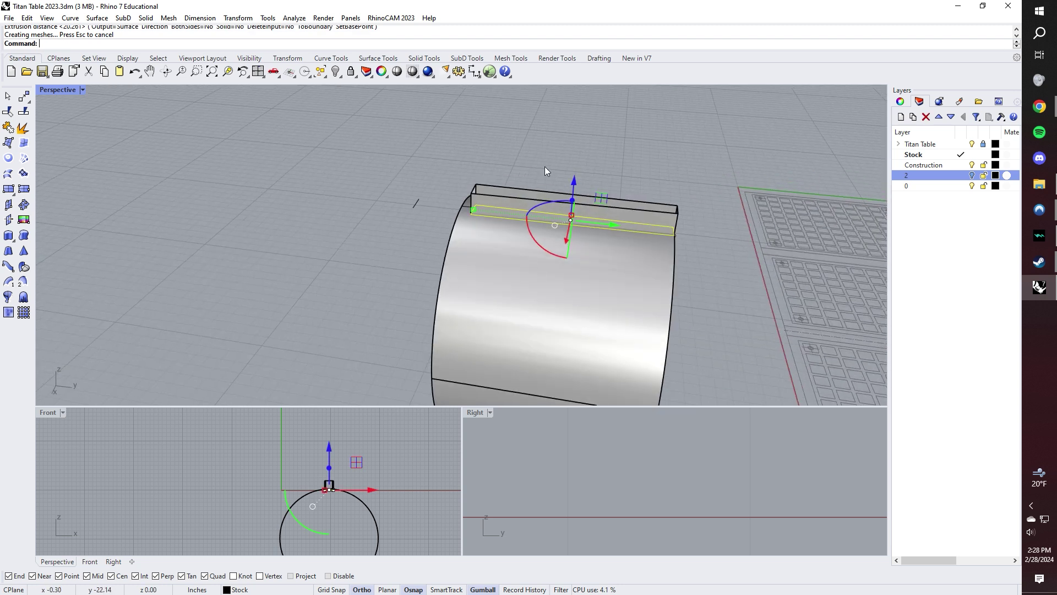
shift+right_drag(704, 174, 628, 173)
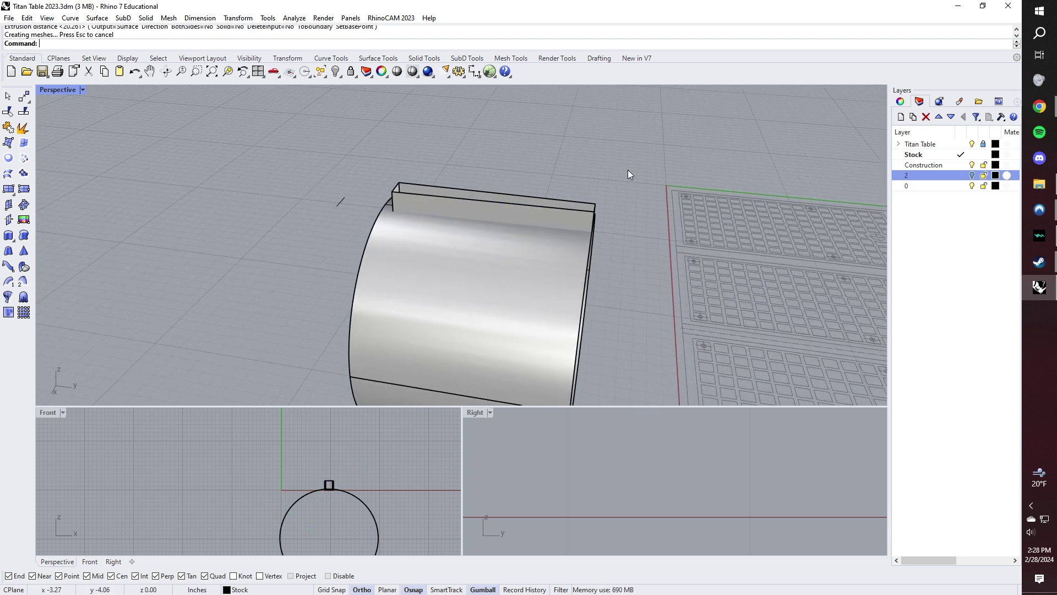
scroll(564, 231, up, 6)
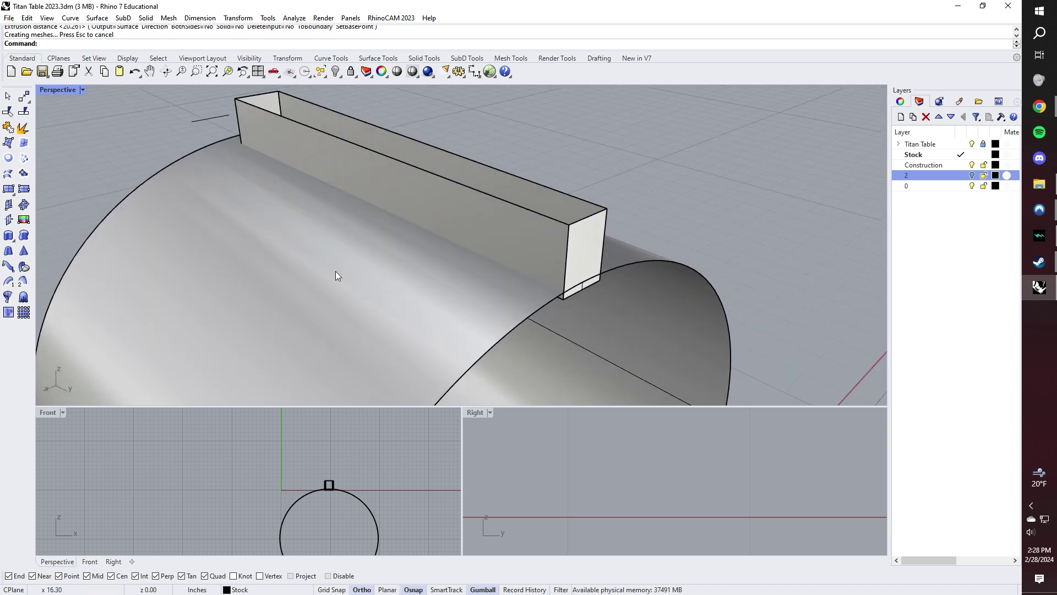
scroll(336, 234, down, 8)
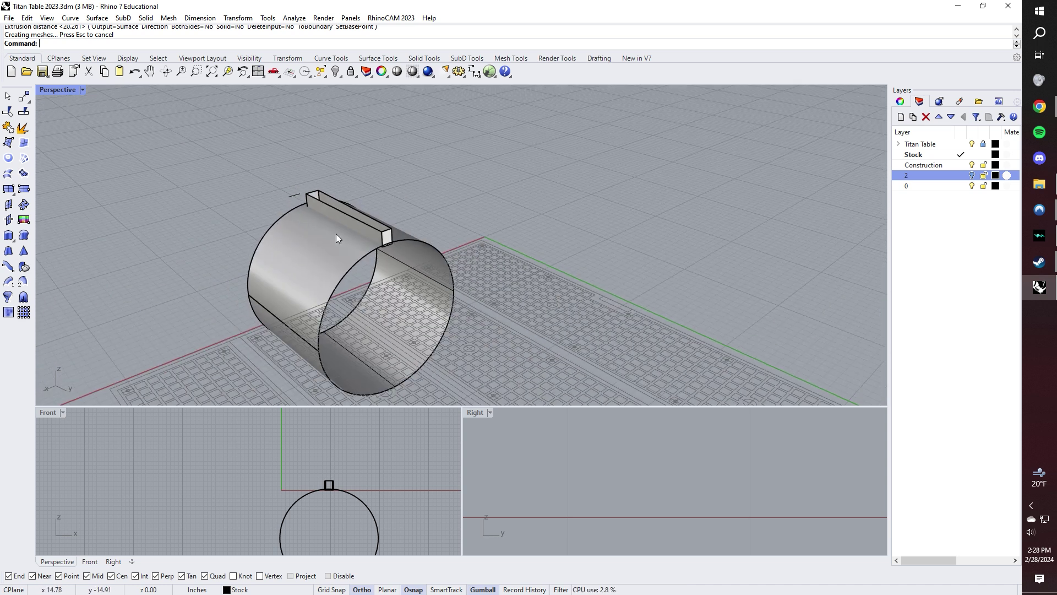
scroll(417, 236, up, 3)
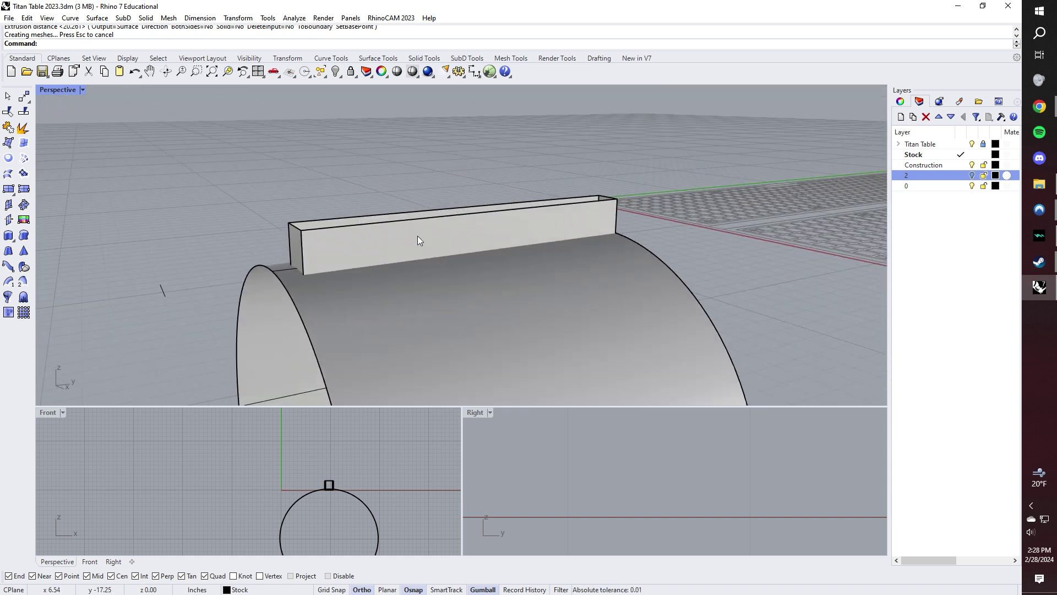
click(419, 237)
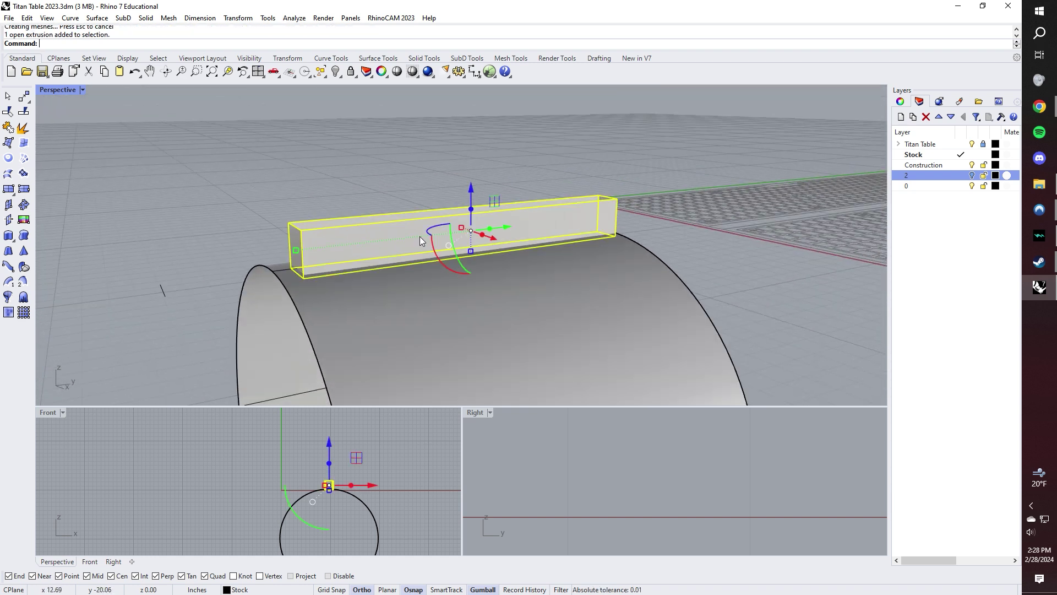
shift+click(461, 314)
text(trim)
key(Return)
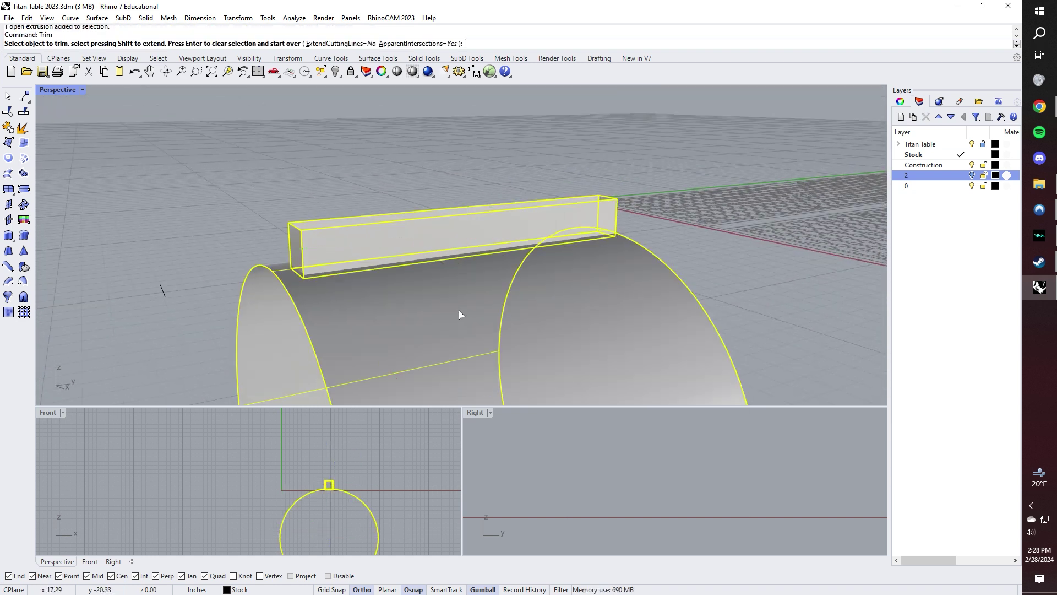
click(357, 342)
click(358, 237)
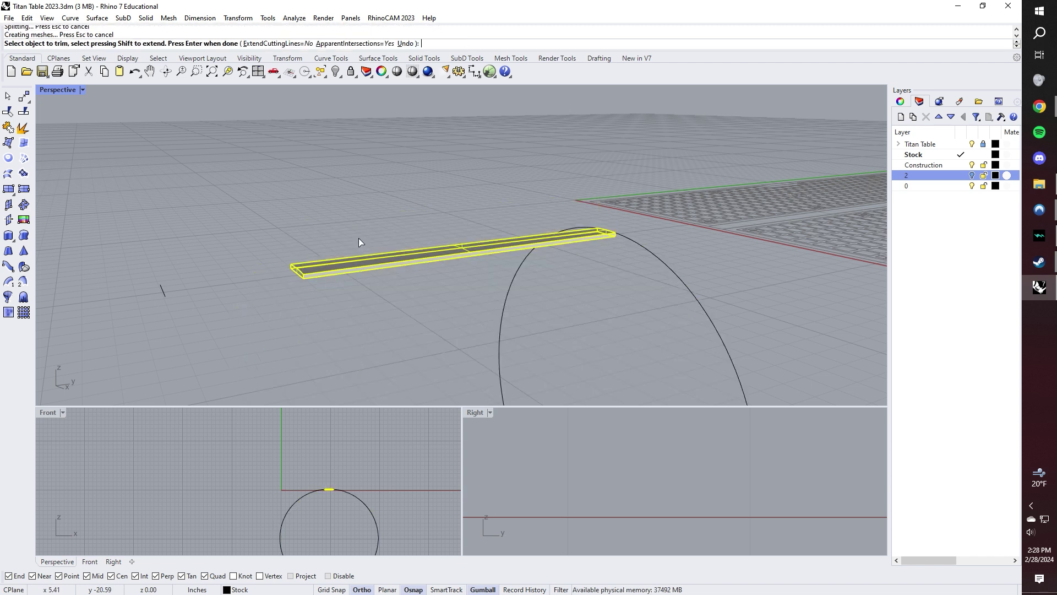
right_click(365, 219)
Step: Delete the leftover 12-inch-radius circle at the nut end of the fingerboard
right_drag(387, 187, 465, 308)
text(zt)
key(Return)
click(432, 259)
drag(110, 132, 750, 391)
click(283, 209)
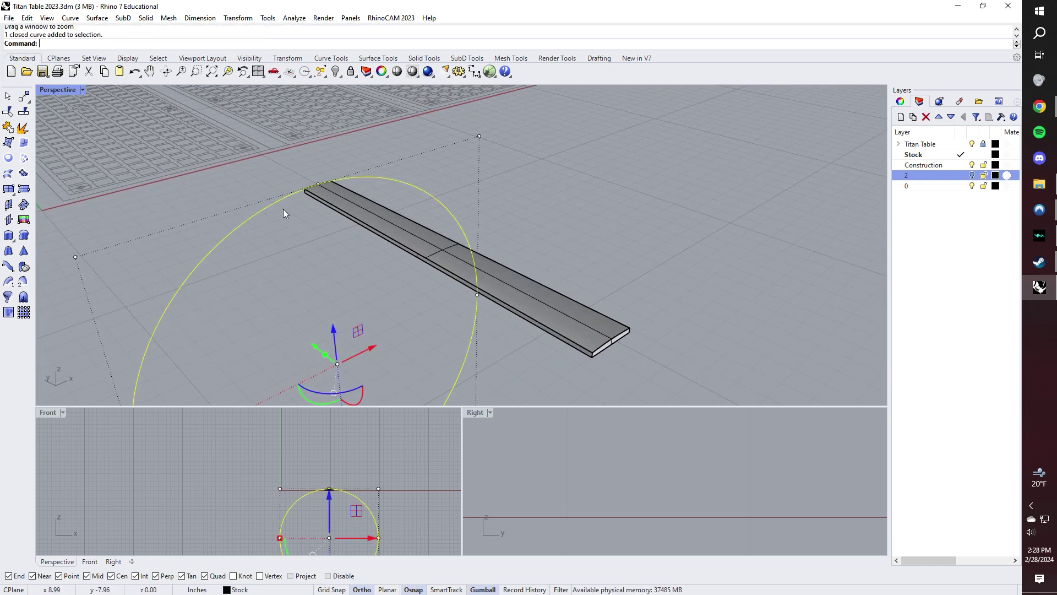
key(Delete)
Step: Project the grouped fret lines onto the fingerboard's curved top surface along the CPlane Z direction
right_drag(367, 248, 541, 319)
click(458, 176)
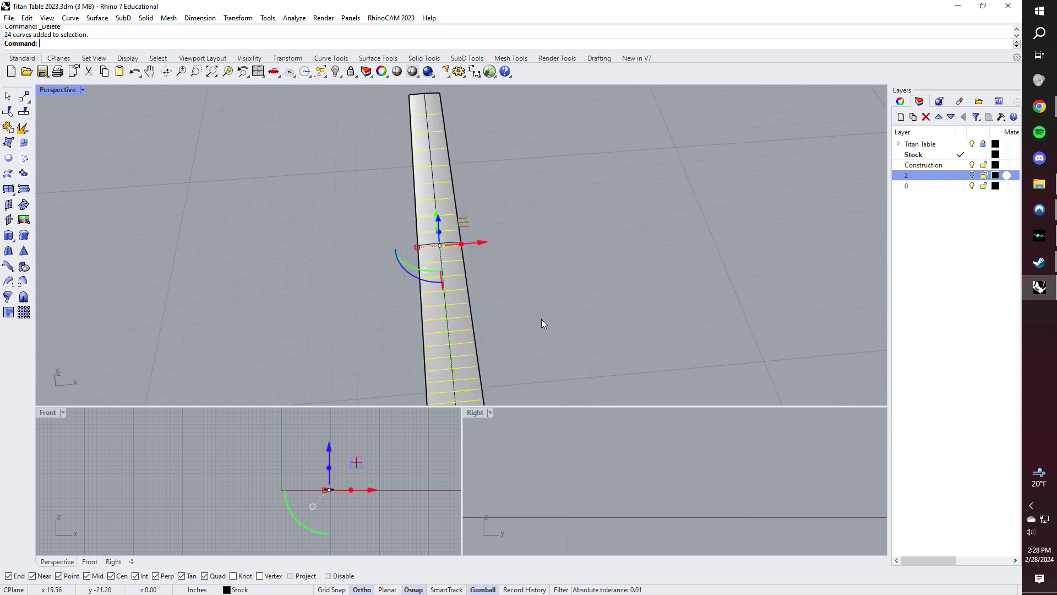
text(Project)
key(Return)
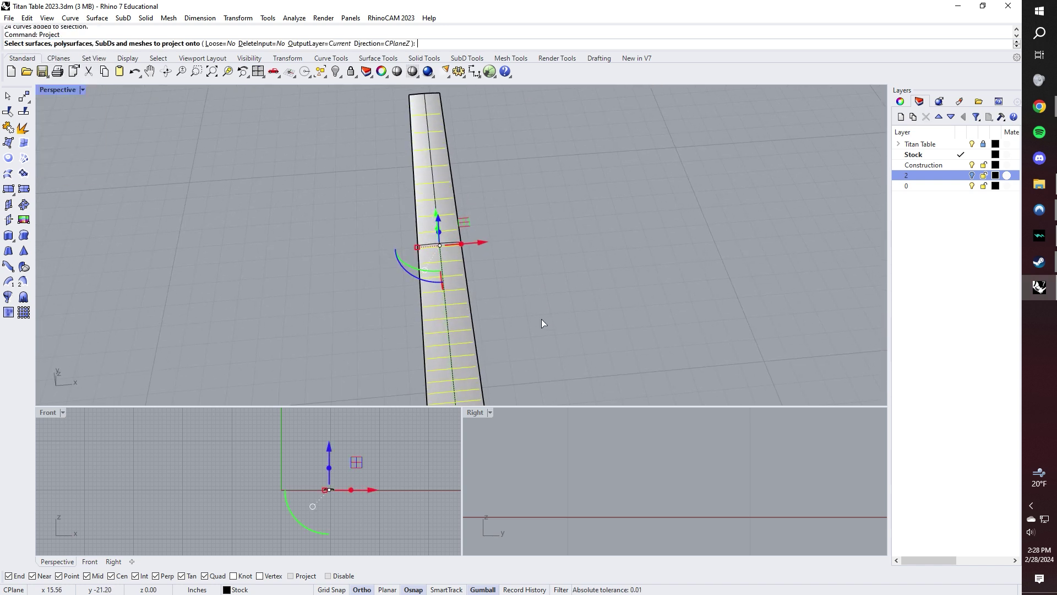
click(441, 191)
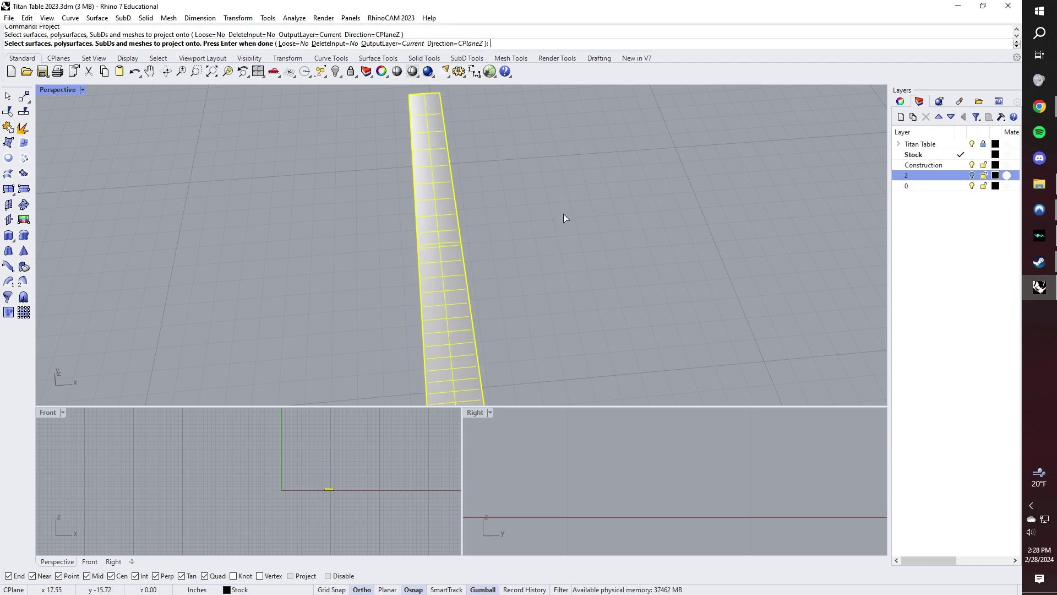
right_drag(563, 216, 485, 235)
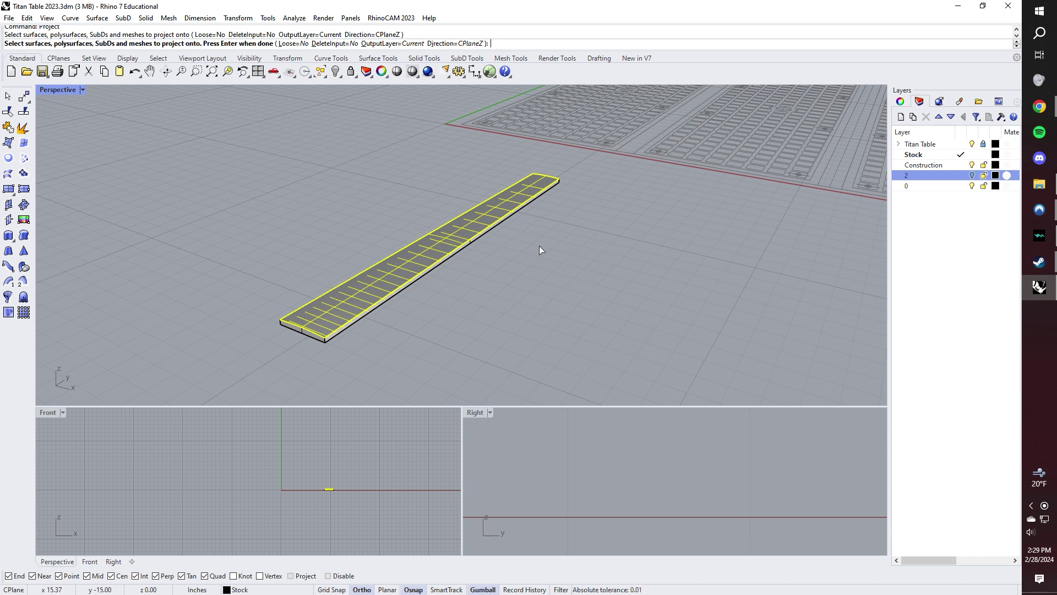
key(Return)
click(519, 279)
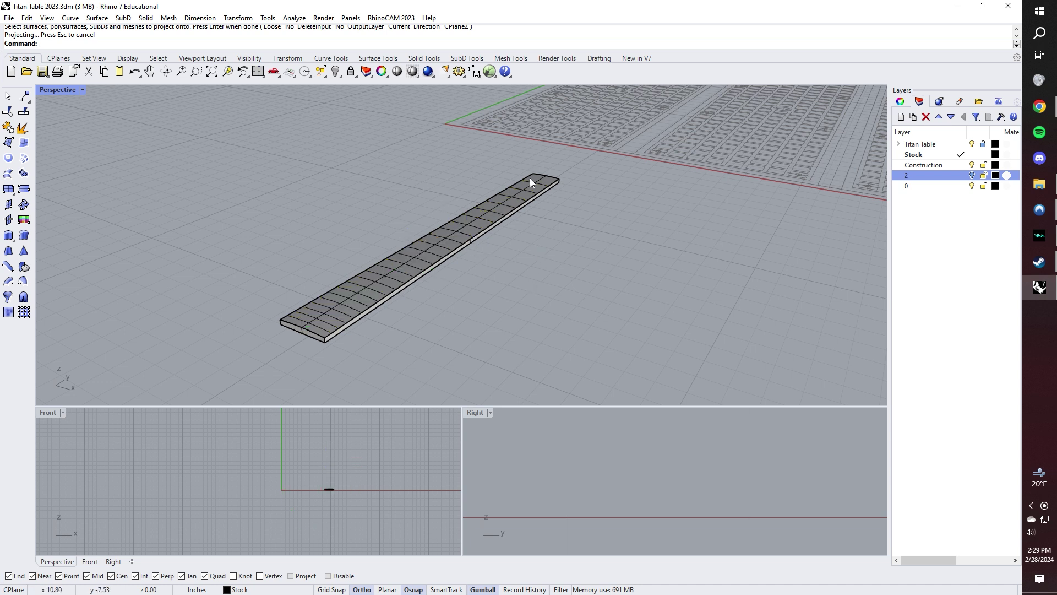
Step: Examine the projected fret lines and the radiused fingerboard from above and from the side
right_drag(497, 244, 489, 271)
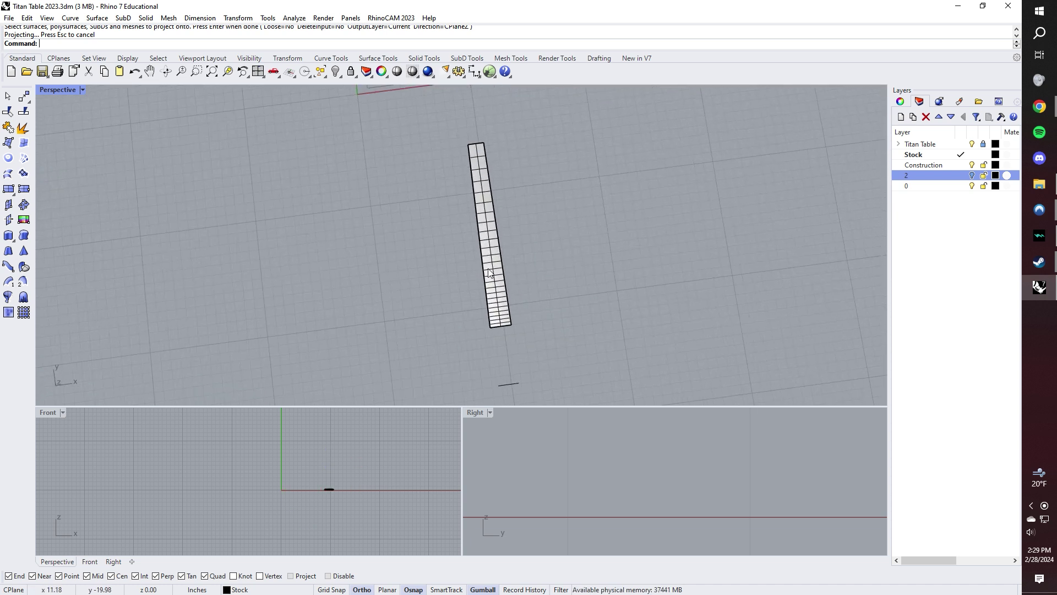
drag(425, 125, 588, 339)
right_drag(587, 340, 446, 193)
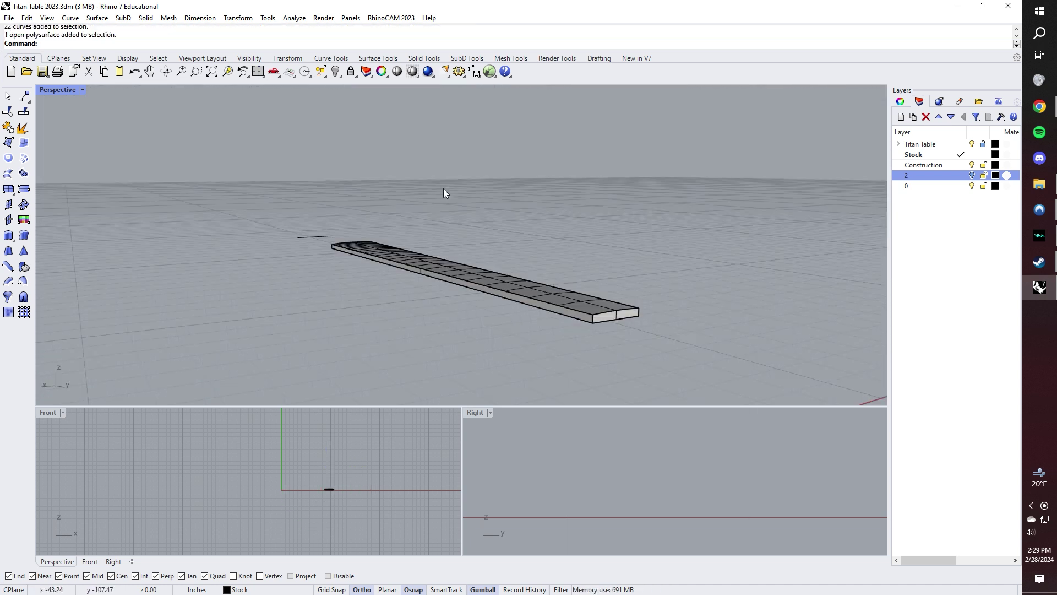